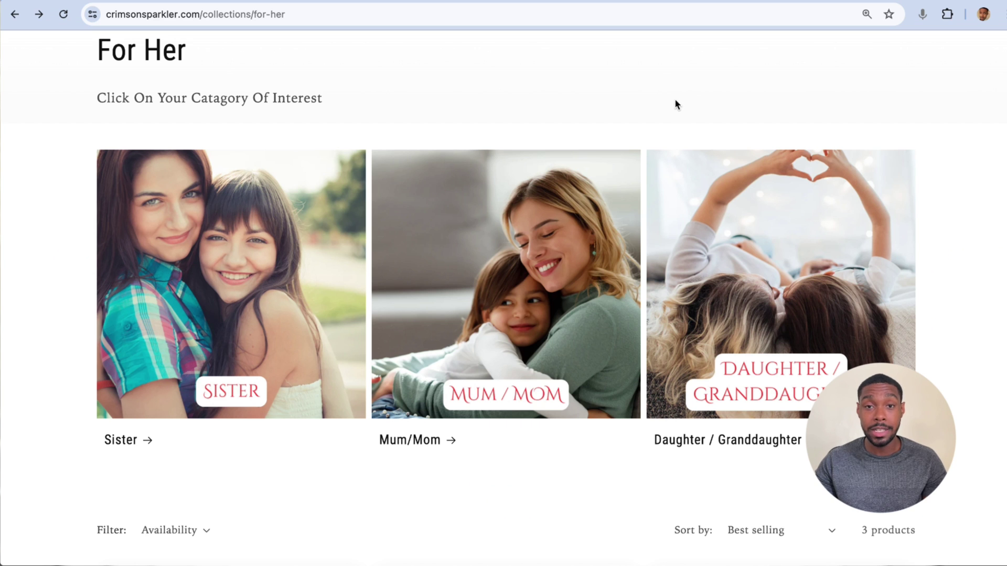
Scroll up and down the Daughter / Granddaughter page to review its six products.
{"action": "scroll", "coordinate": [677, 104], "scroll_direction": "up", "scroll_amount": 3}
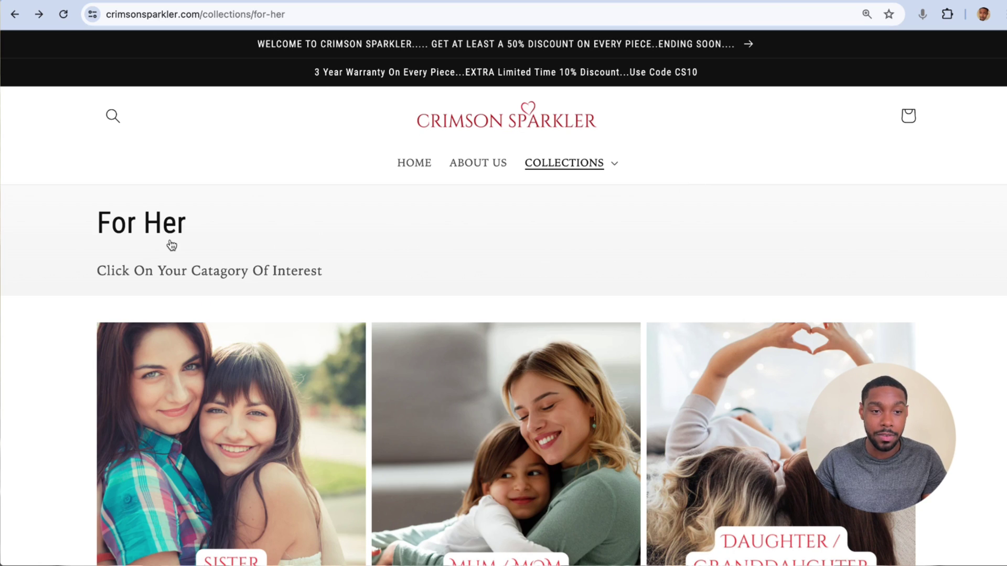
{"action": "scroll", "coordinate": [521, 325], "scroll_direction": "down", "scroll_amount": 3}
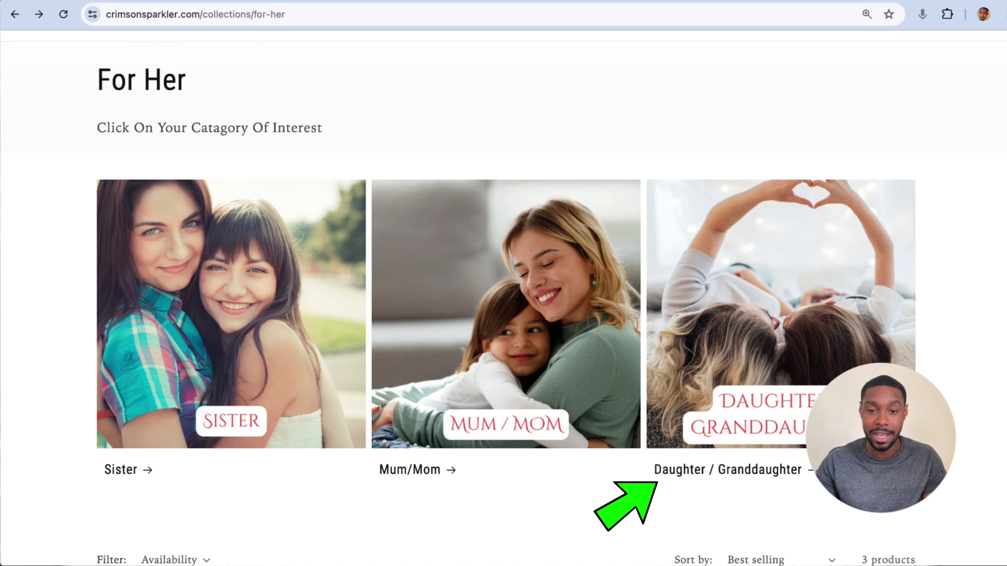
{"action": "scroll", "coordinate": [773, 474], "scroll_direction": "down", "scroll_amount": 7}
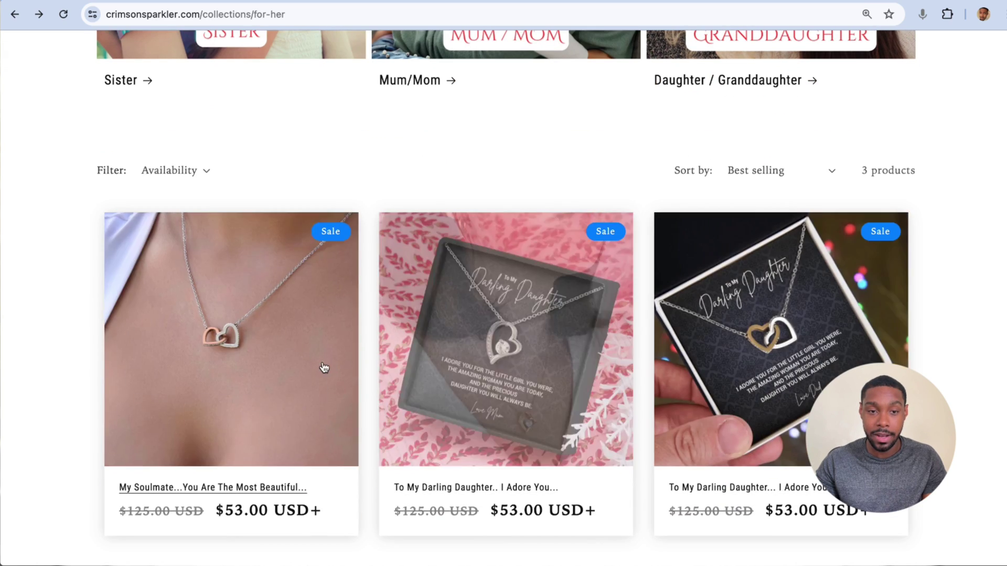
{"action": "scroll", "coordinate": [761, 363], "scroll_direction": "up", "scroll_amount": 8}
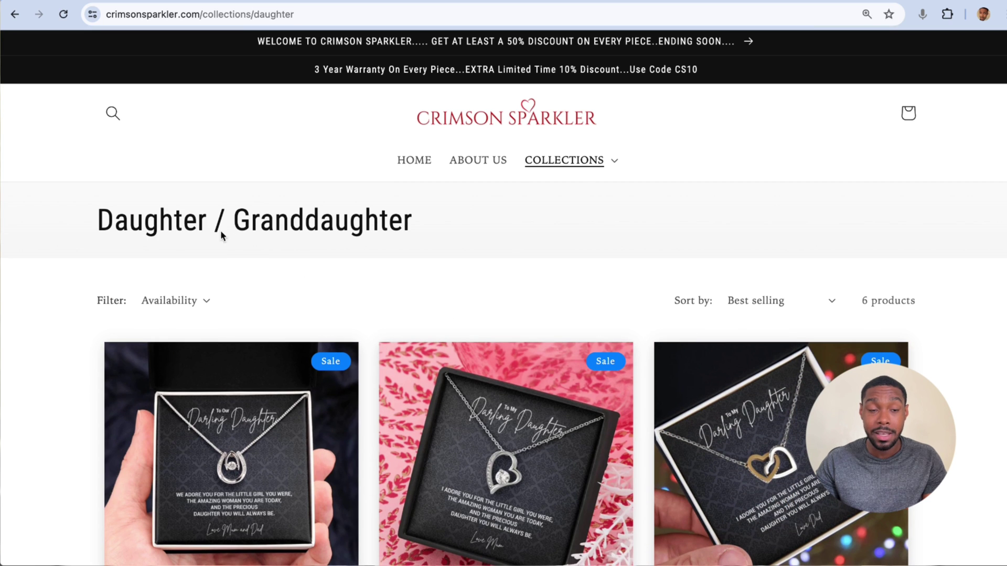
{"action": "scroll", "coordinate": [390, 269], "scroll_direction": "down", "scroll_amount": 12}
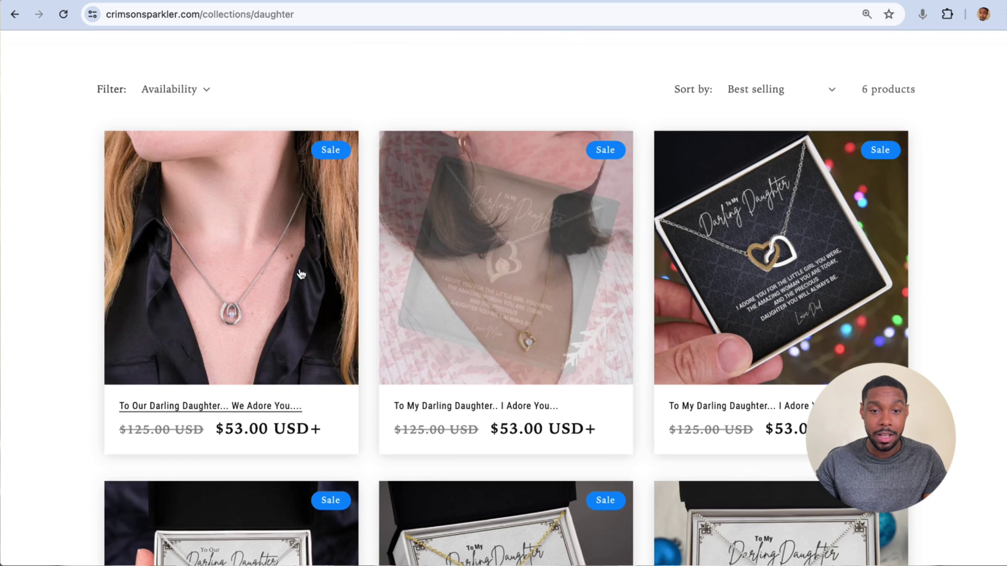
{"action": "scroll", "coordinate": [427, 285], "scroll_direction": "up", "scroll_amount": 4}
{"action": "scroll", "coordinate": [433, 285], "scroll_direction": "up", "scroll_amount": 8}
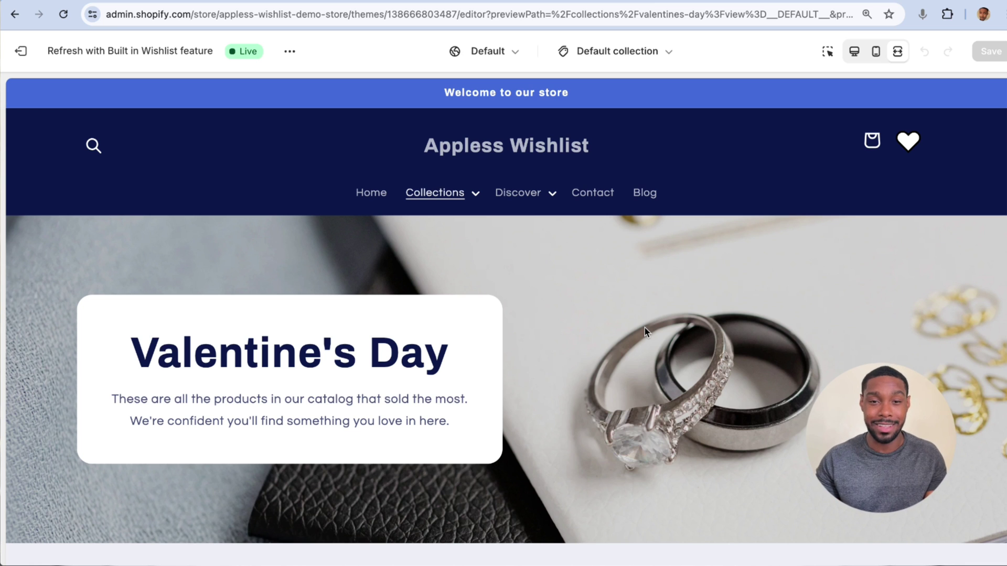
Scroll the Valentine's Day preview, then exit full-screen to show the template's section list.
{"action": "scroll", "coordinate": [644, 328], "scroll_direction": "down", "scroll_amount": 5}
{"action": "scroll", "coordinate": [602, 331], "scroll_direction": "down", "scroll_amount": 15}
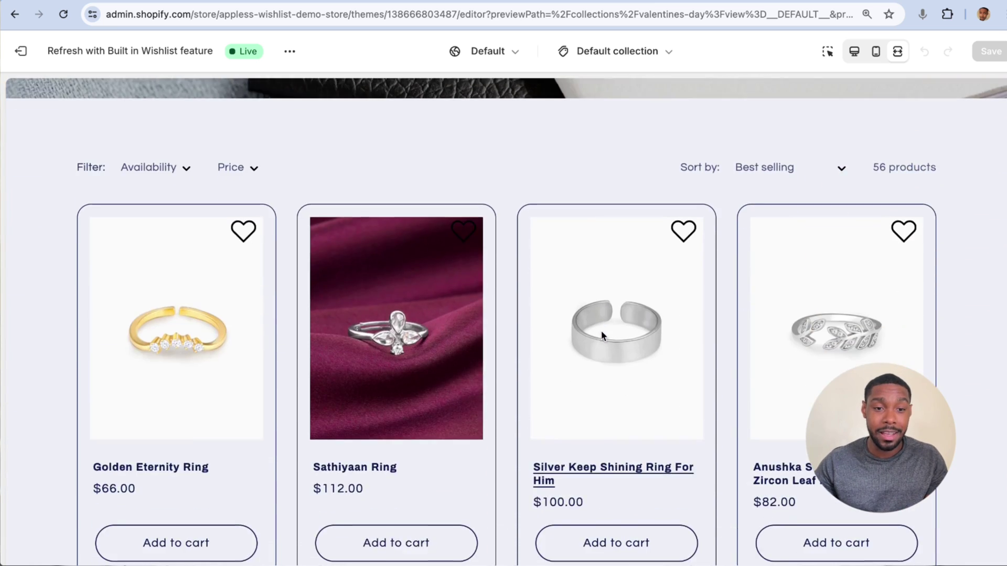
{"action": "scroll", "coordinate": [593, 330], "scroll_direction": "down", "scroll_amount": 10}
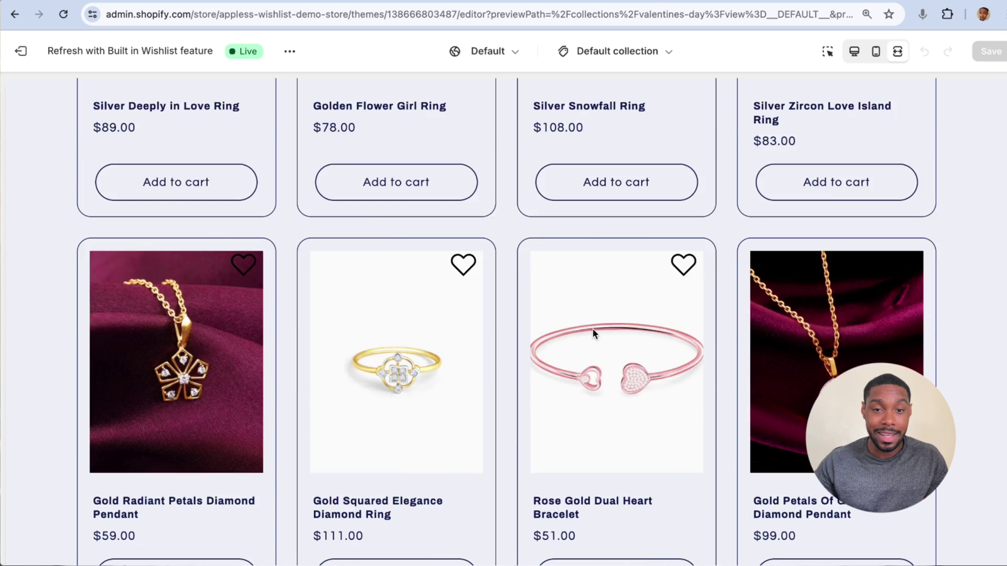
{"action": "scroll", "coordinate": [592, 329], "scroll_direction": "up", "scroll_amount": 12}
{"action": "scroll", "coordinate": [593, 330], "scroll_direction": "up", "scroll_amount": 10}
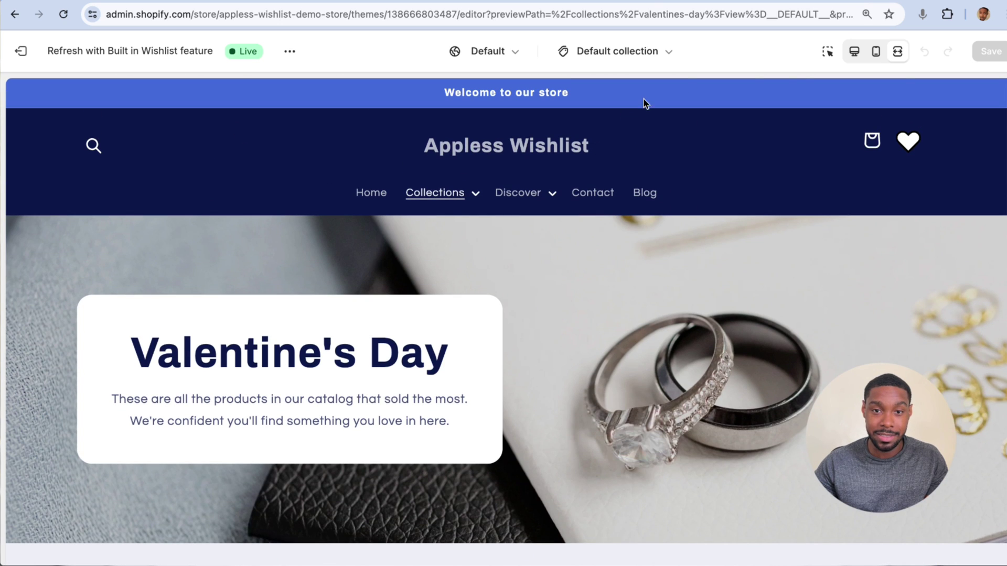
{"action": "left_click", "coordinate": [854, 58]}
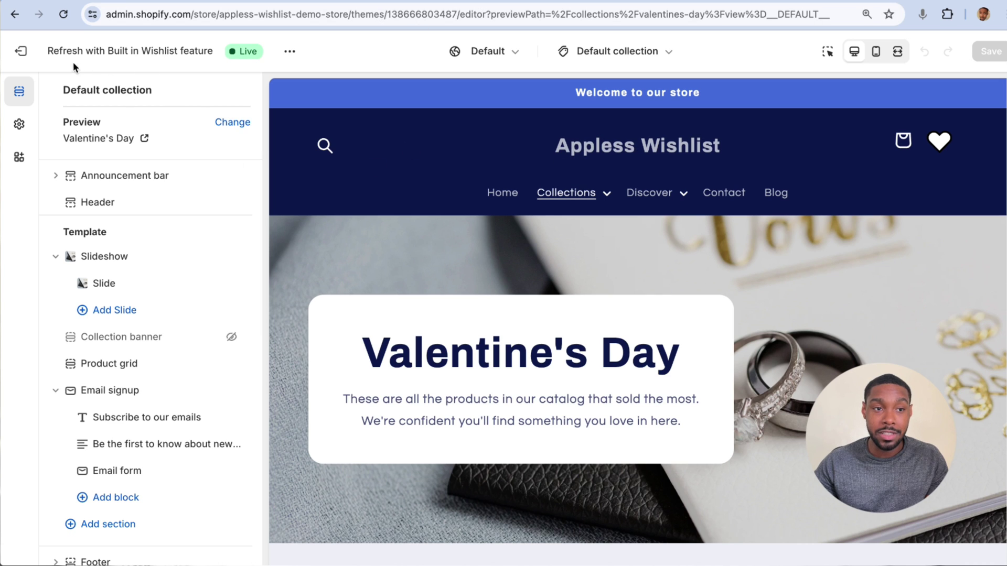
{"action": "right_click", "coordinate": [19, 50]}
{"action": "key", "text": "Escape"}
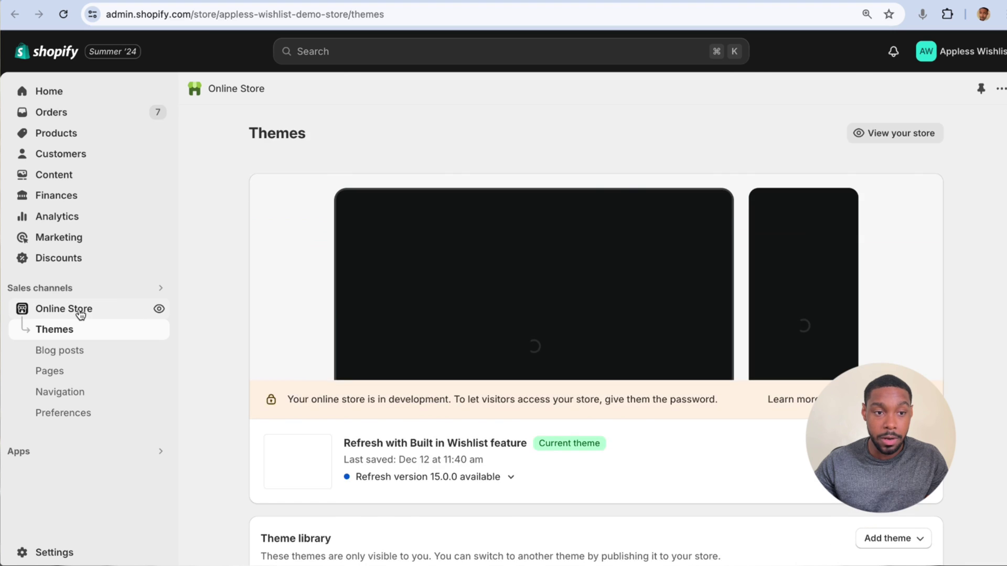
{"action": "scroll", "coordinate": [817, 370], "scroll_direction": "down", "scroll_amount": 4}
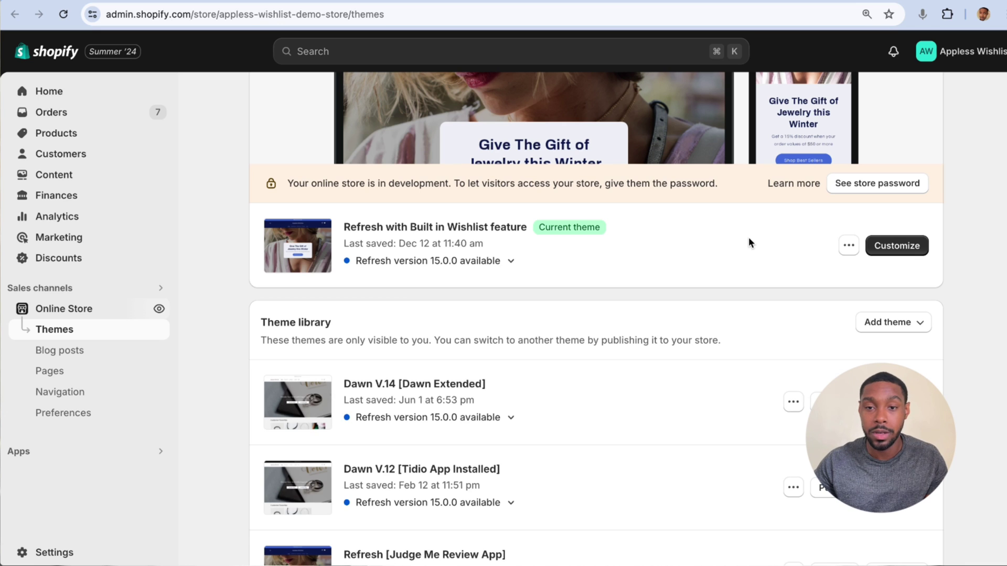
{"action": "left_click", "coordinate": [848, 245]}
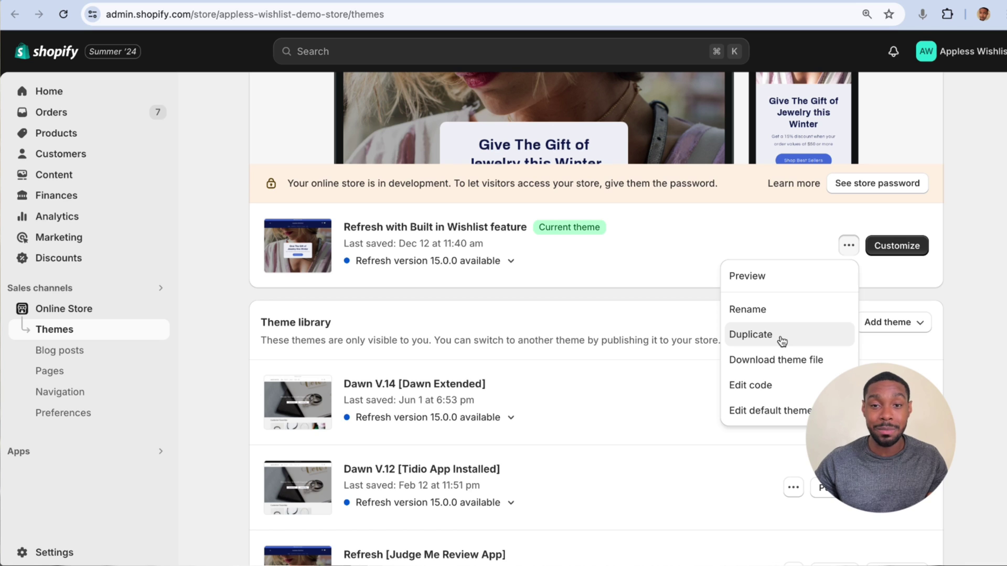
{"action": "left_click", "coordinate": [763, 242]}
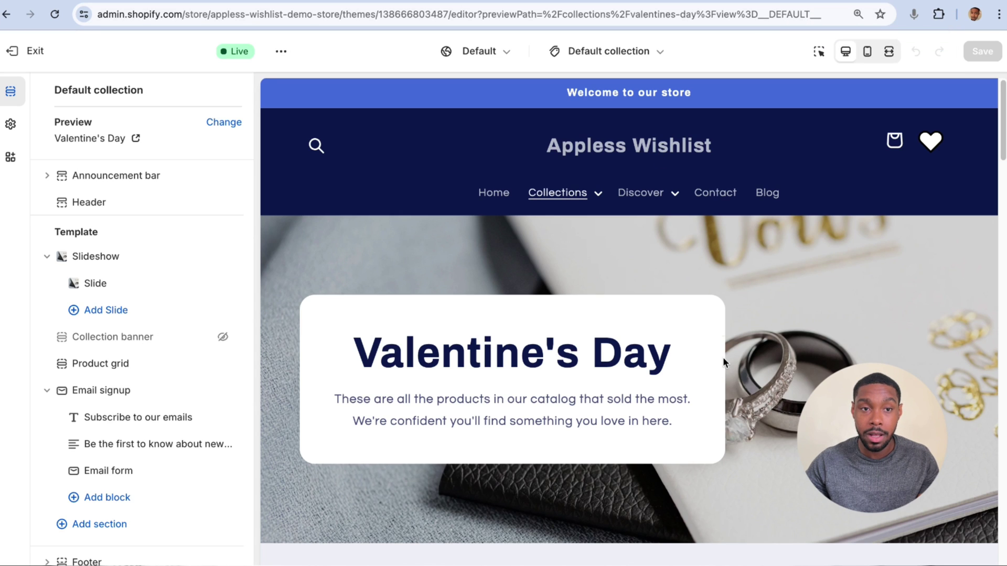
Check which collection templates are available in the template dropdown.
{"action": "left_click", "coordinate": [651, 51]}
{"action": "left_click", "coordinate": [611, 173]}
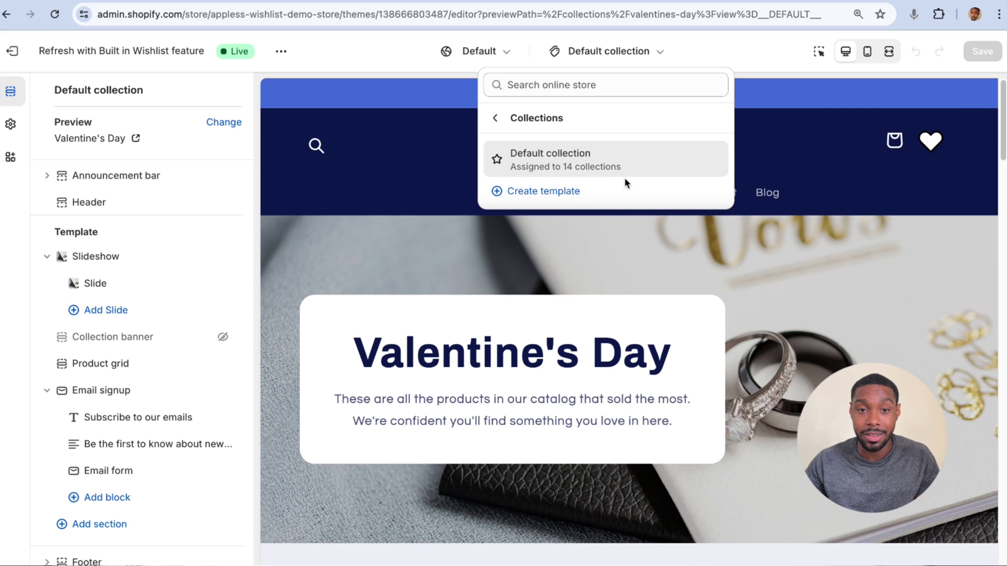
{"action": "left_click", "coordinate": [821, 243]}
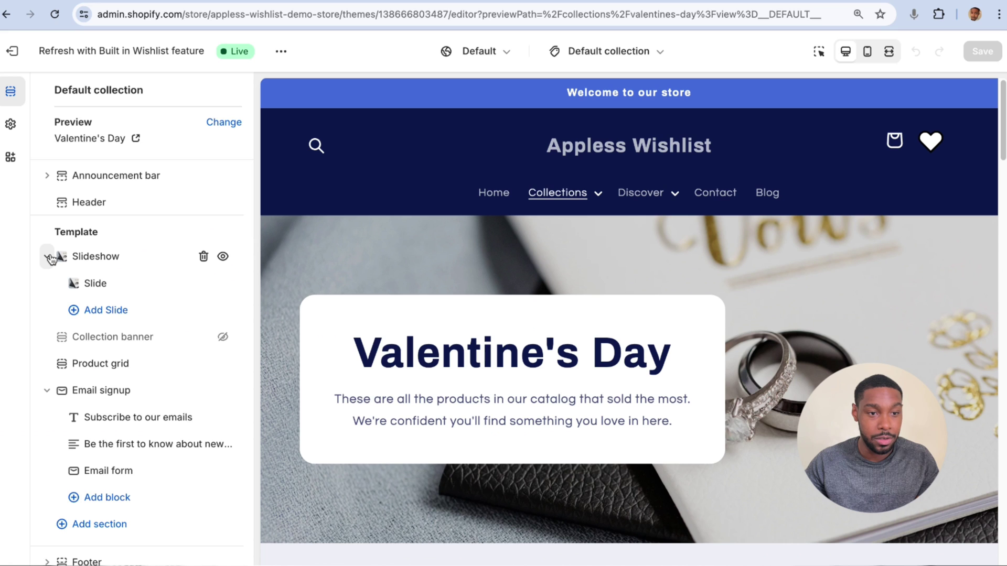
Collapse the Slideshow and Email signup sections and bring up the section picker.
{"action": "left_click", "coordinate": [49, 257]}
{"action": "left_click", "coordinate": [46, 336]}
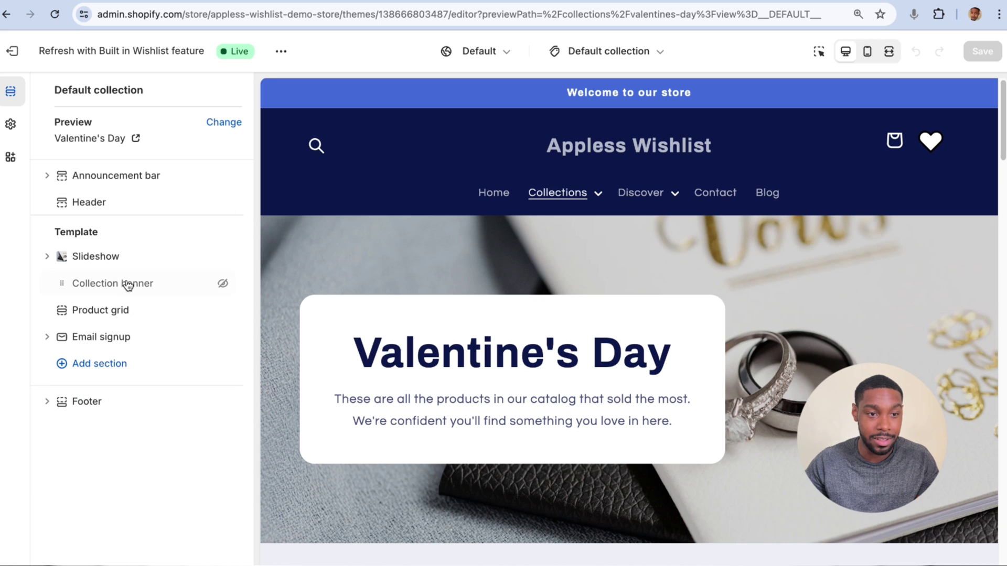
{"action": "left_click", "coordinate": [125, 364]}
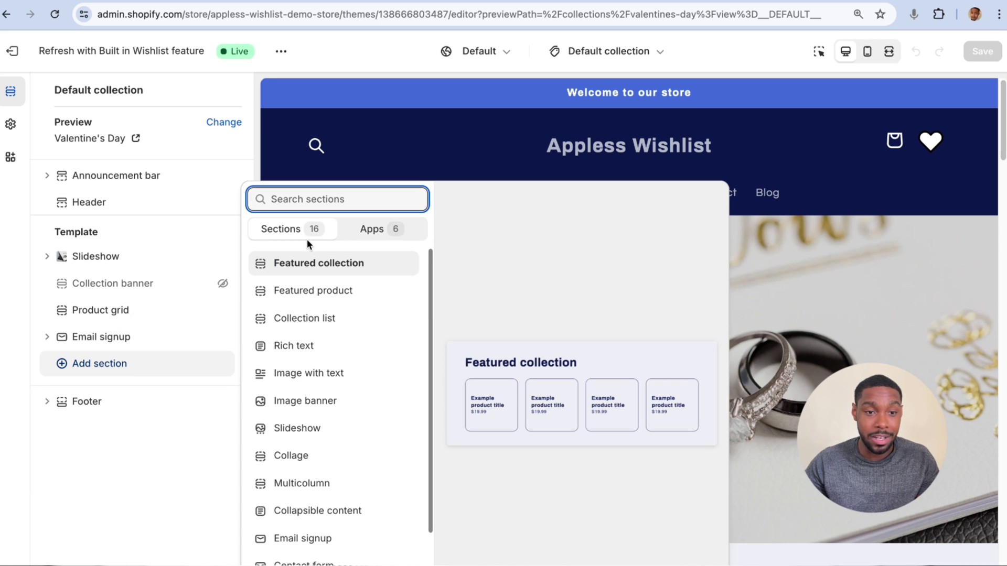
Search 'collect', add the Collection list section, and position it directly below Slideshow.
{"action": "type", "text": "collect"}
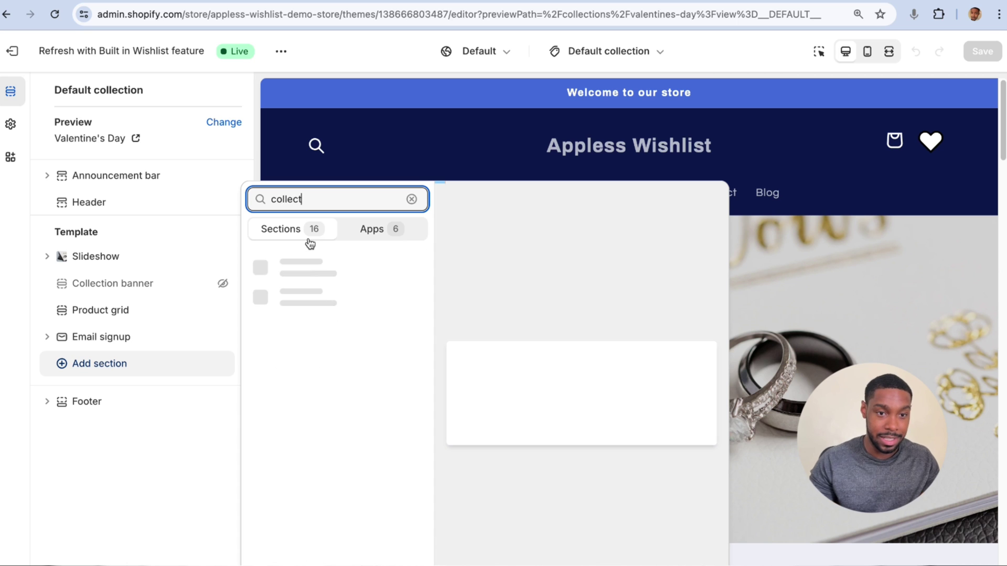
{"action": "left_click", "coordinate": [380, 270]}
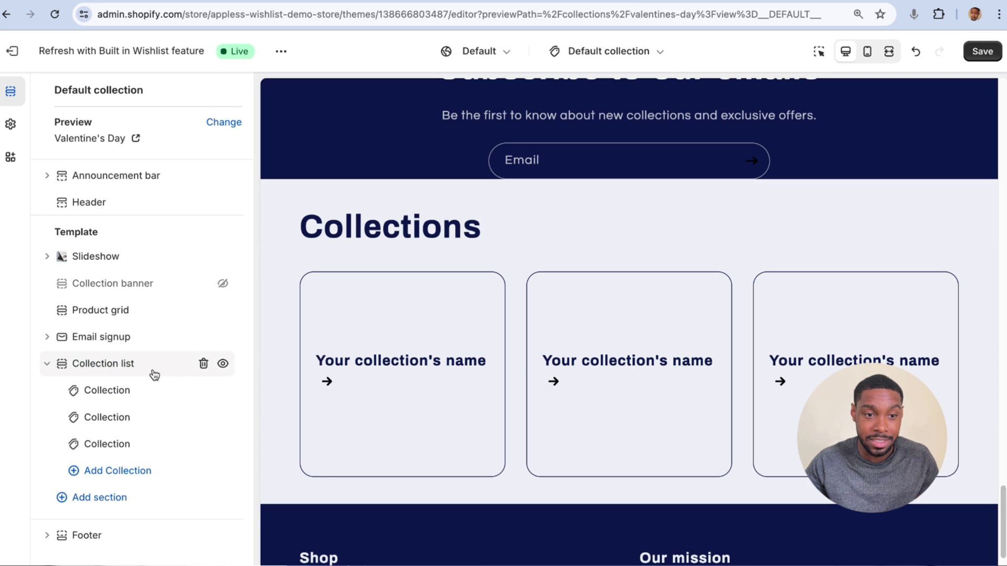
{"action": "left_click_drag", "start_coordinate": [68, 363], "coordinate": [70, 257]}
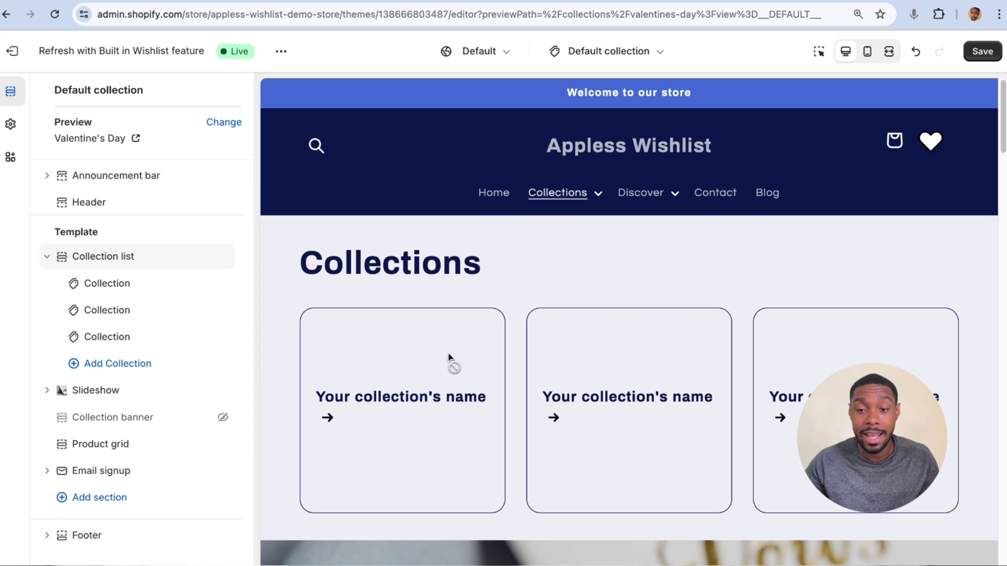
{"action": "left_click", "coordinate": [105, 284]}
{"action": "left_click", "coordinate": [46, 90]}
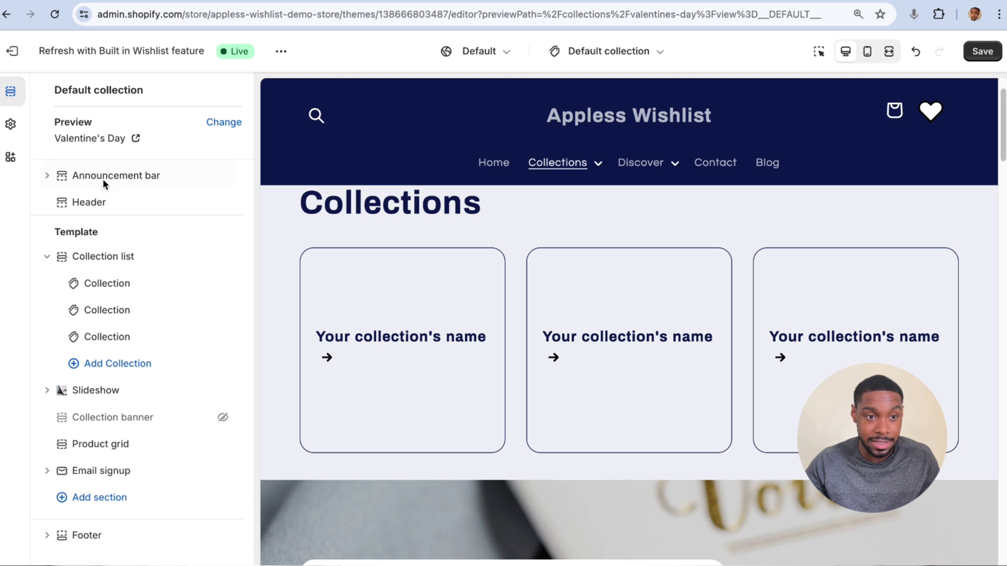
{"action": "left_click_drag", "start_coordinate": [63, 255], "coordinate": [64, 286]}
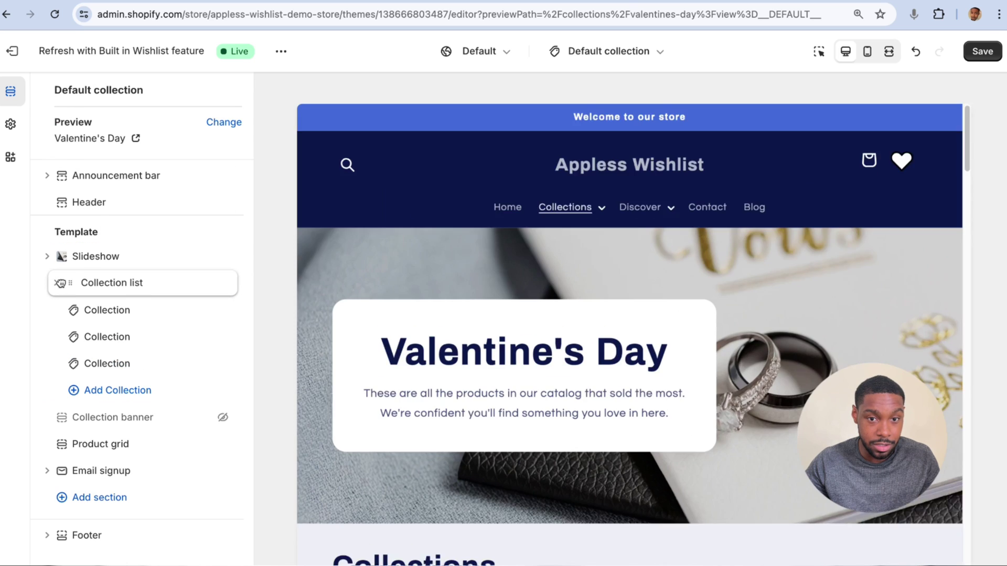
{"action": "scroll", "coordinate": [636, 325], "scroll_direction": "up", "scroll_amount": 6}
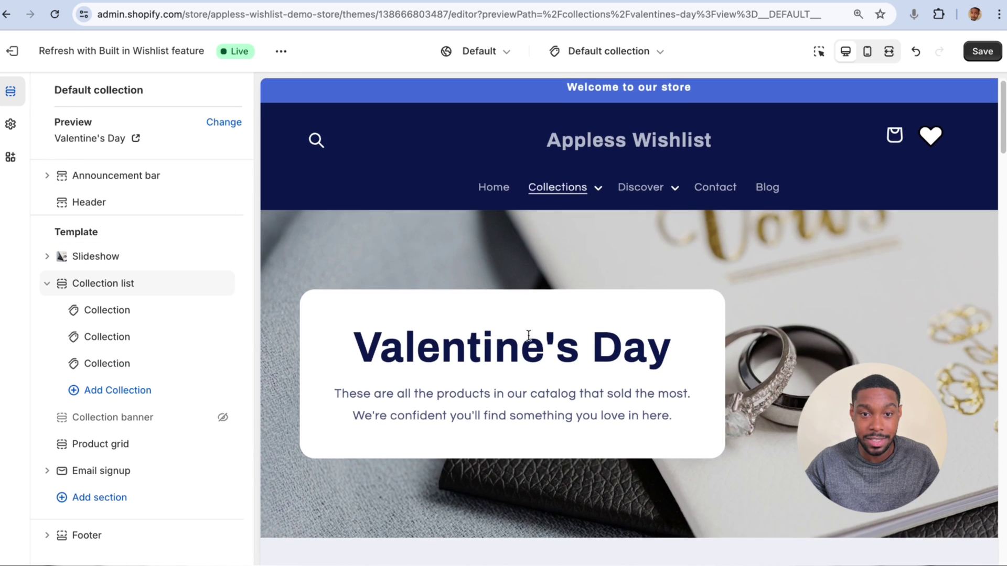
{"action": "scroll", "coordinate": [528, 338], "scroll_direction": "down", "scroll_amount": 10}
{"action": "scroll", "coordinate": [530, 340], "scroll_direction": "up", "scroll_amount": 2}
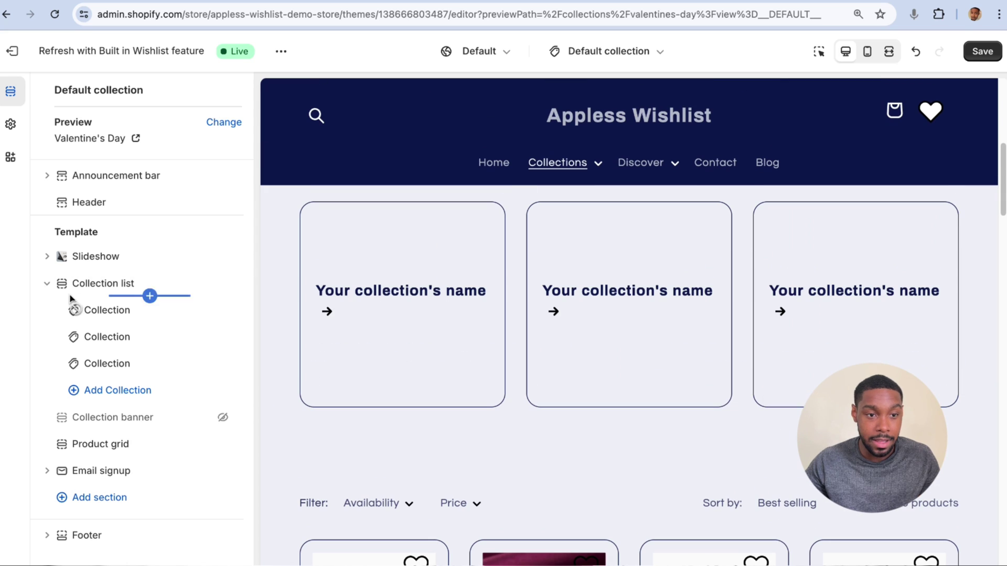
Assign Earrings, His & Hers and Gold Jewelry to the three collection cards.
{"action": "left_click", "coordinate": [103, 310]}
{"action": "left_click", "coordinate": [152, 158]}
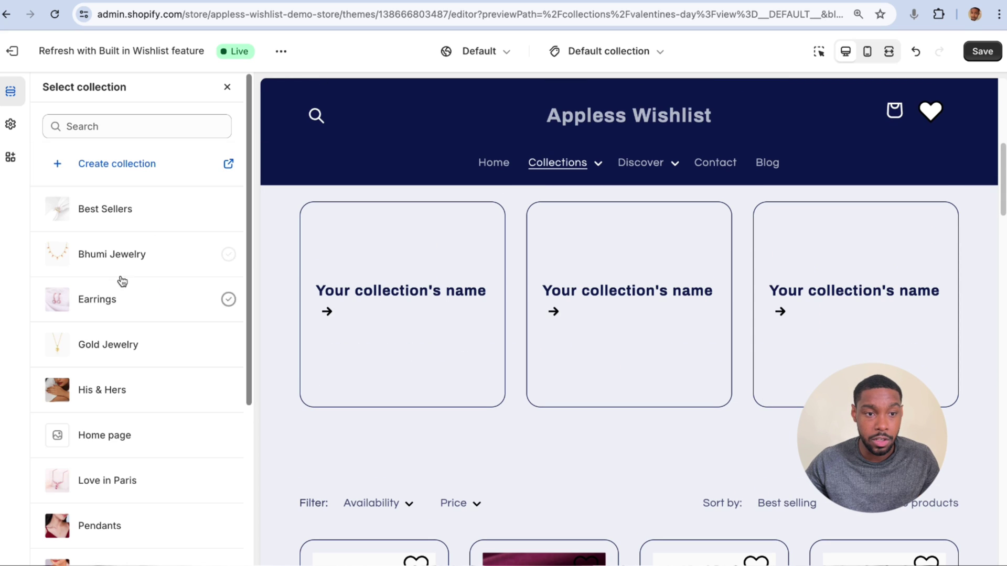
{"action": "left_click", "coordinate": [97, 298]}
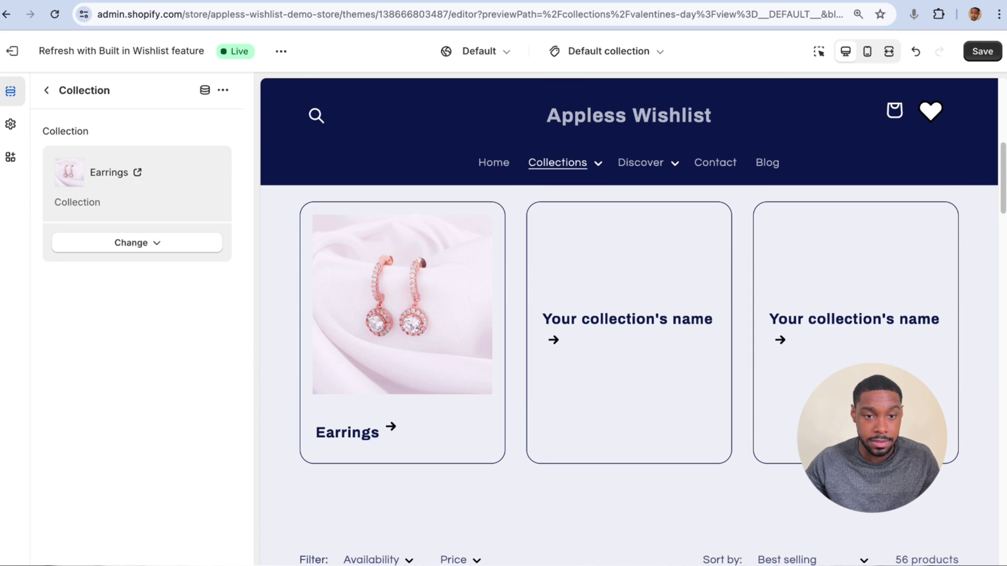
{"action": "left_click", "coordinate": [137, 158]}
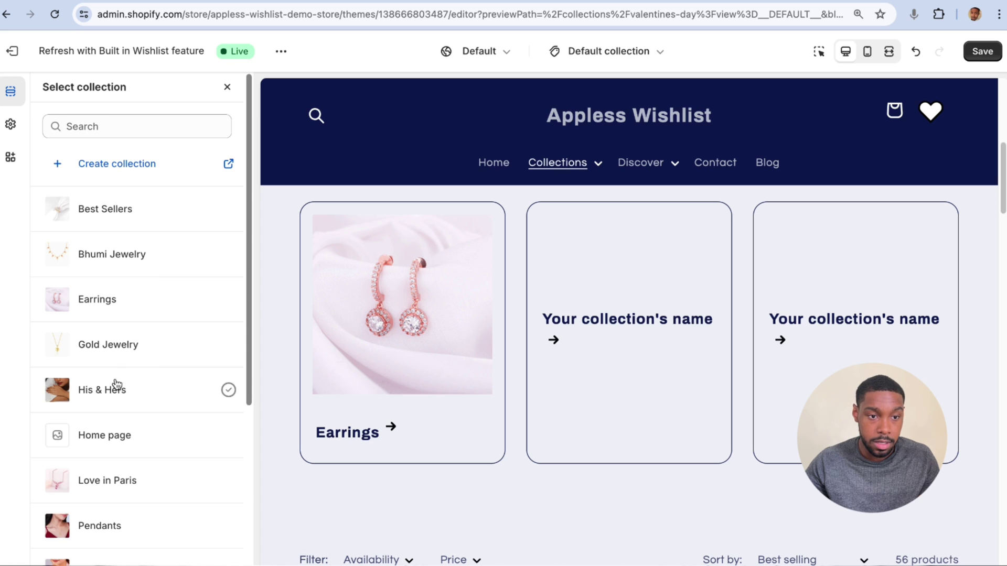
{"action": "left_click", "coordinate": [116, 386]}
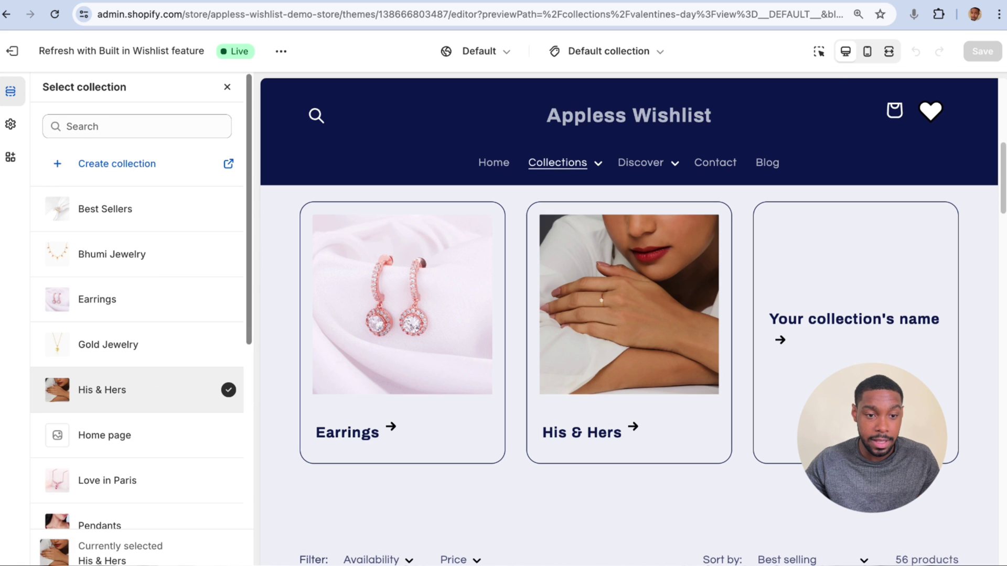
{"action": "left_click", "coordinate": [47, 91]}
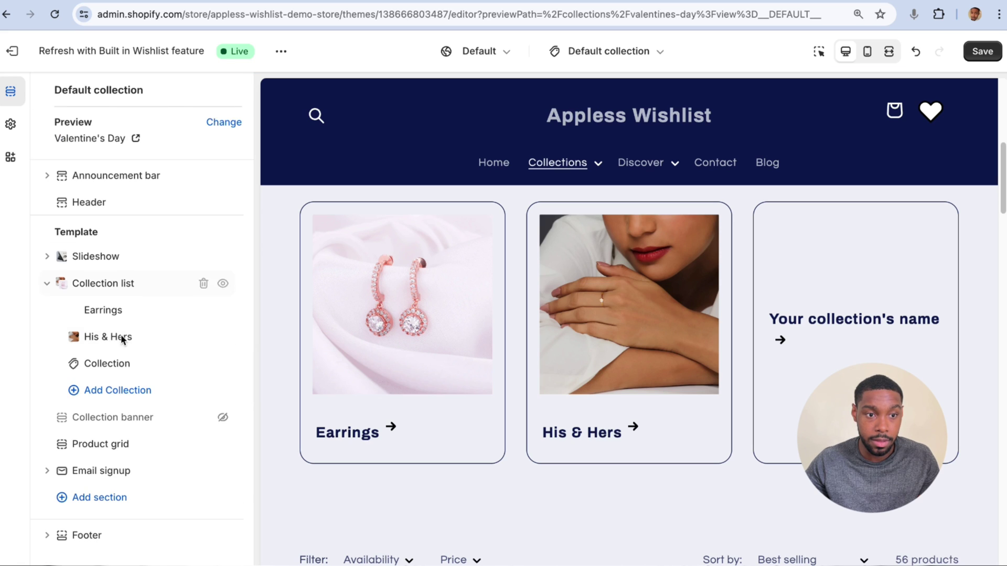
{"action": "left_click", "coordinate": [111, 367]}
{"action": "left_click", "coordinate": [143, 158]}
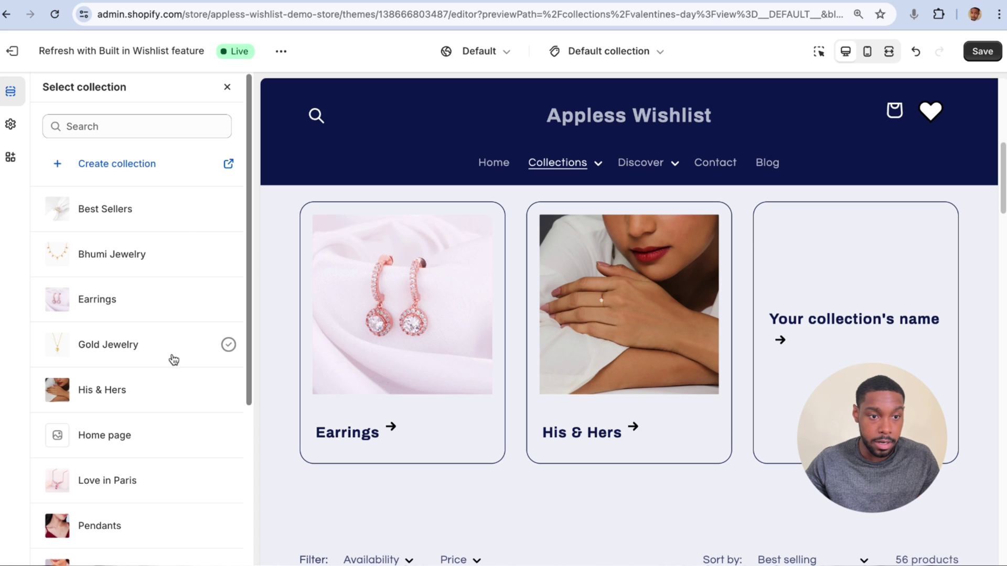
{"action": "left_click", "coordinate": [143, 353]}
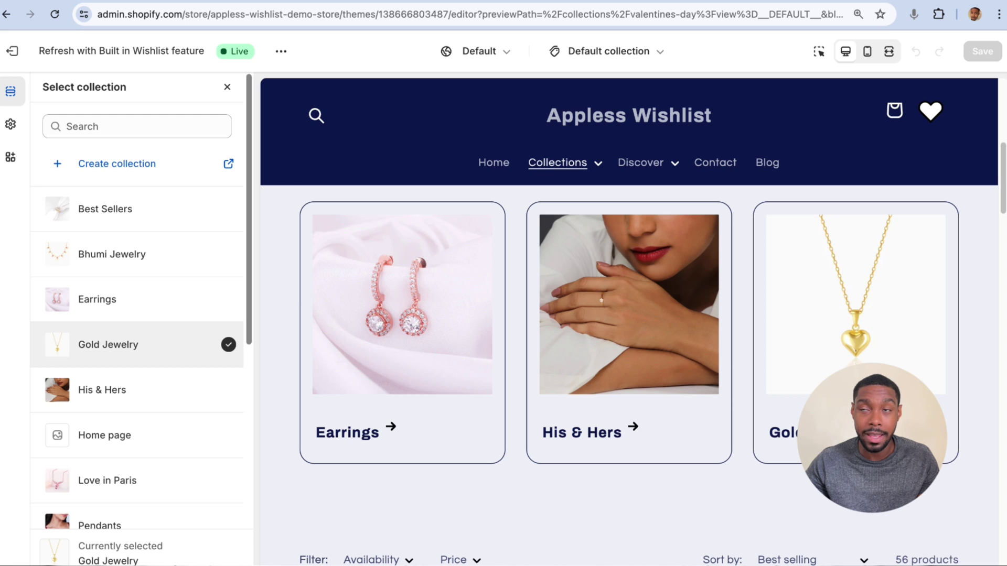
{"action": "key", "text": "Escape"}
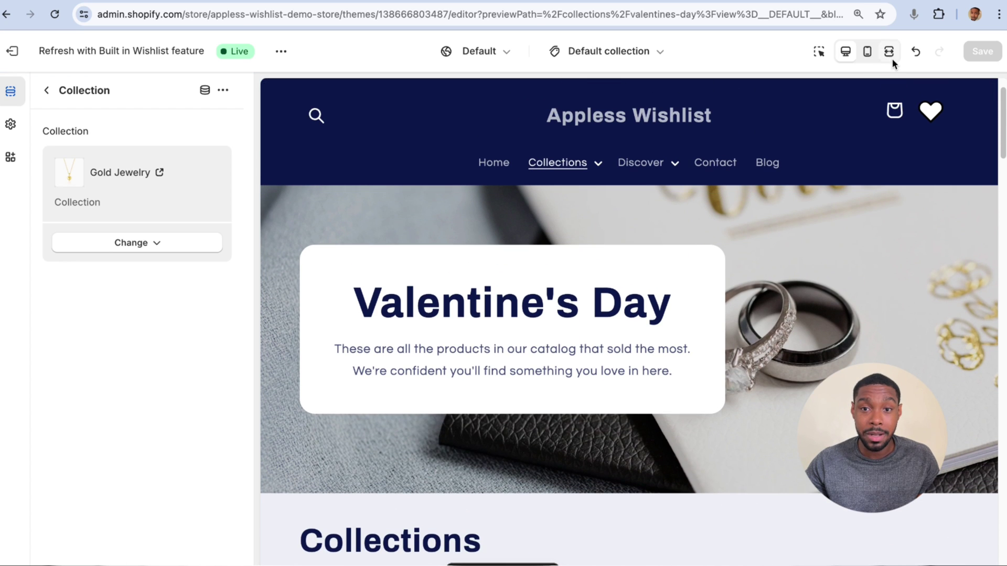
Check the new collection list in the full-width store preview.
{"action": "left_click", "coordinate": [888, 51]}
{"action": "scroll", "coordinate": [700, 369], "scroll_direction": "down", "scroll_amount": 4}
{"action": "scroll", "coordinate": [700, 368], "scroll_direction": "down", "scroll_amount": 3}
{"action": "scroll", "coordinate": [700, 369], "scroll_direction": "up", "scroll_amount": 5}
{"action": "scroll", "coordinate": [700, 372], "scroll_direction": "down", "scroll_amount": 3}
{"action": "scroll", "coordinate": [700, 373], "scroll_direction": "up", "scroll_amount": 3}
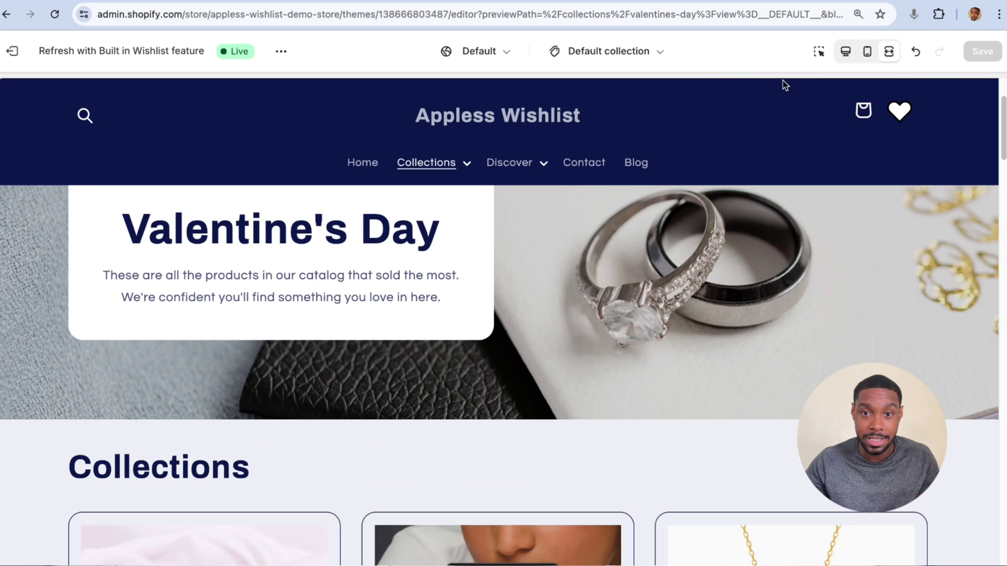
{"action": "left_click", "coordinate": [845, 52]}
Prefix the collection list heading with 'Sub' to read 'Sub Collections' and save.
{"action": "left_click", "coordinate": [48, 92]}
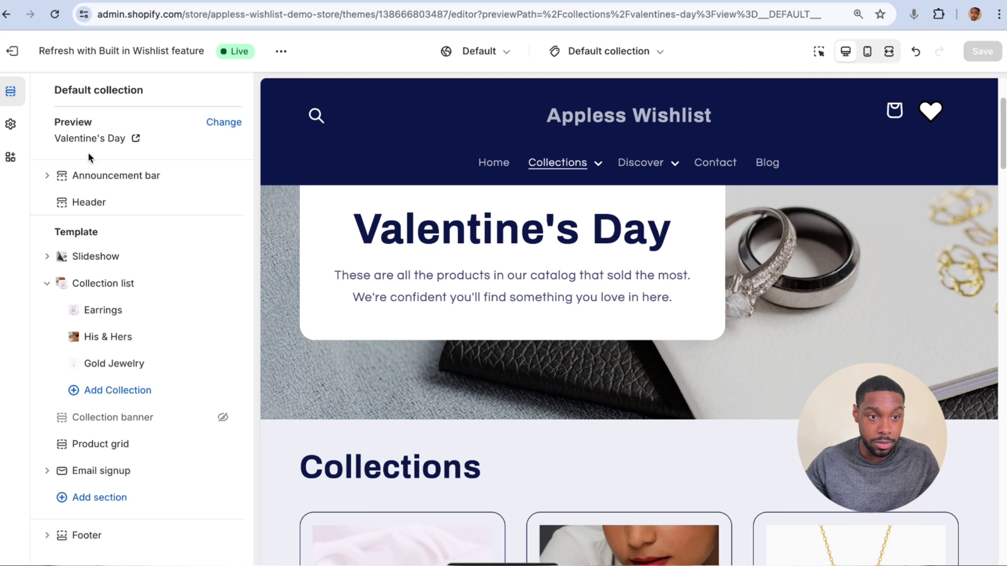
{"action": "left_click", "coordinate": [112, 285]}
{"action": "left_click", "coordinate": [51, 159]}
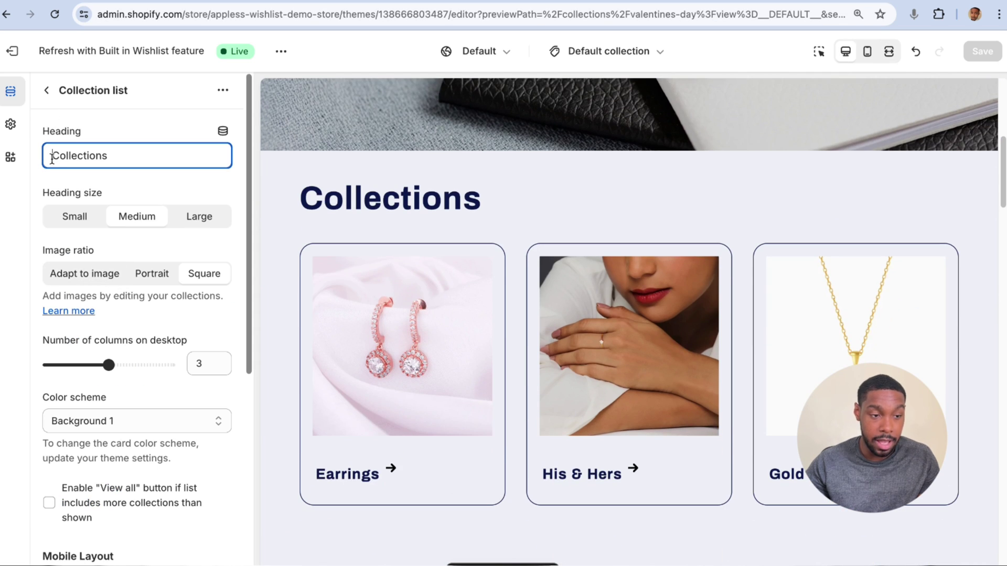
{"action": "type", "text": "Sub"}
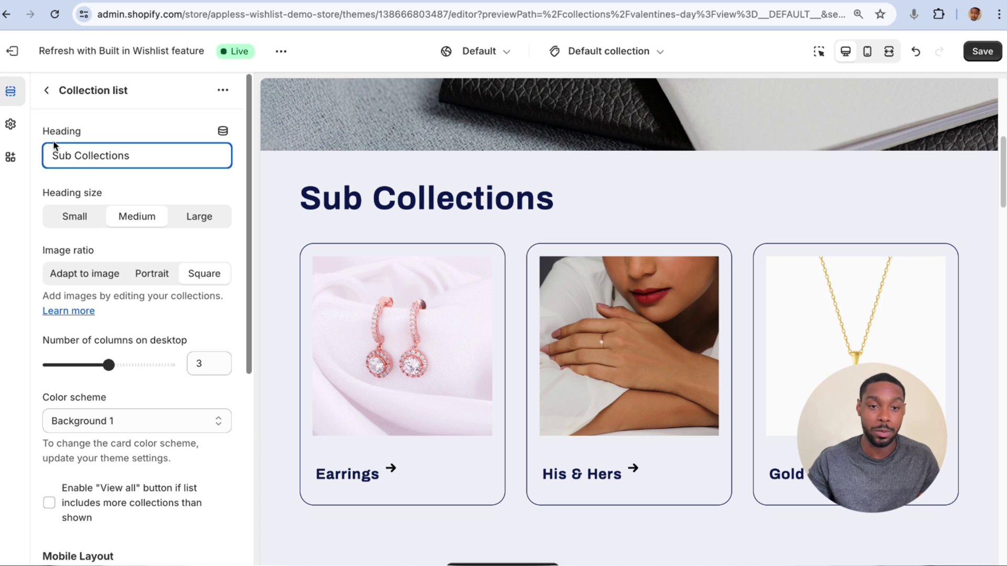
{"action": "left_click", "coordinate": [988, 55]}
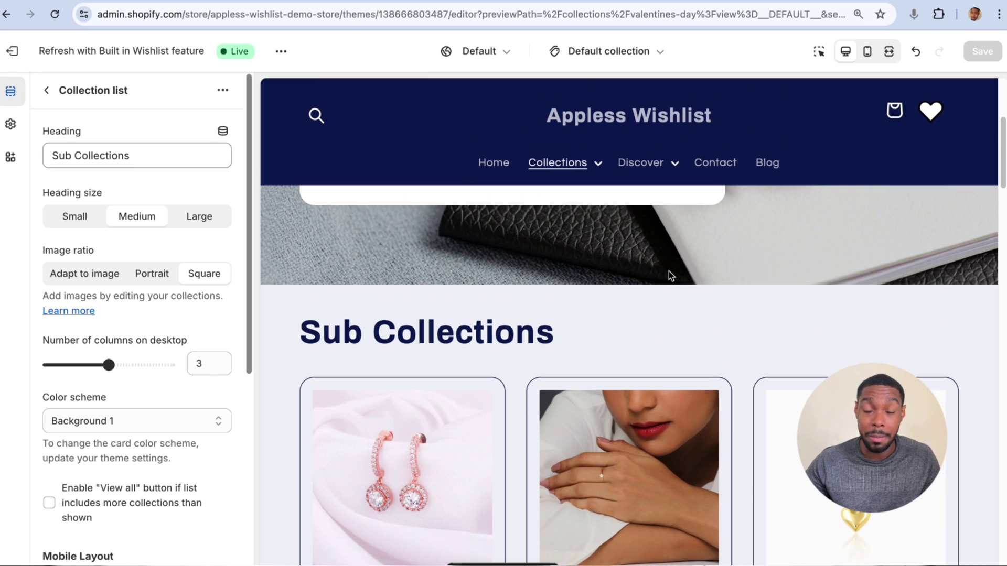
{"action": "left_click", "coordinate": [223, 90]}
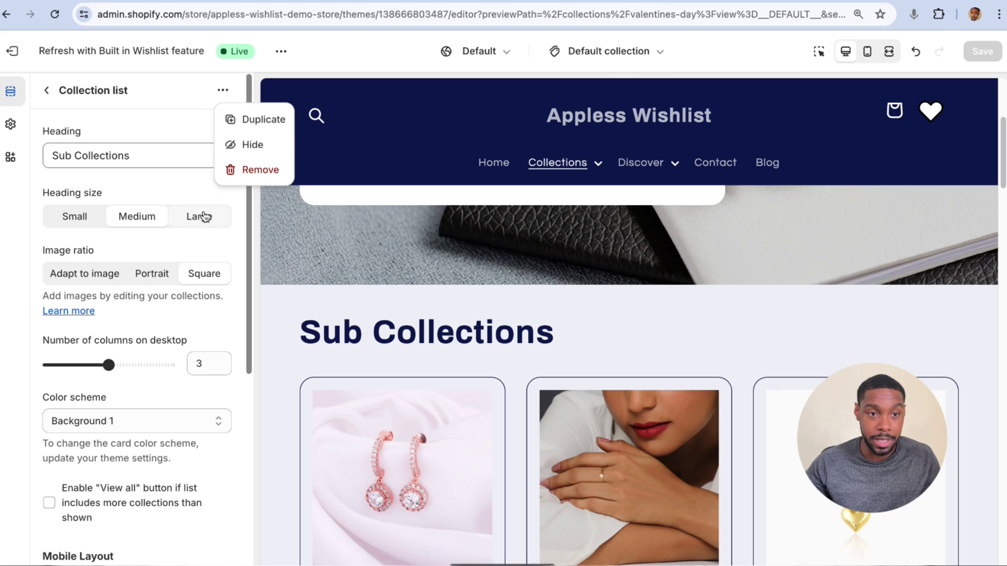
Switch the template preview to the Earrings collection.
{"action": "left_click", "coordinate": [188, 194]}
{"action": "left_click", "coordinate": [46, 90]}
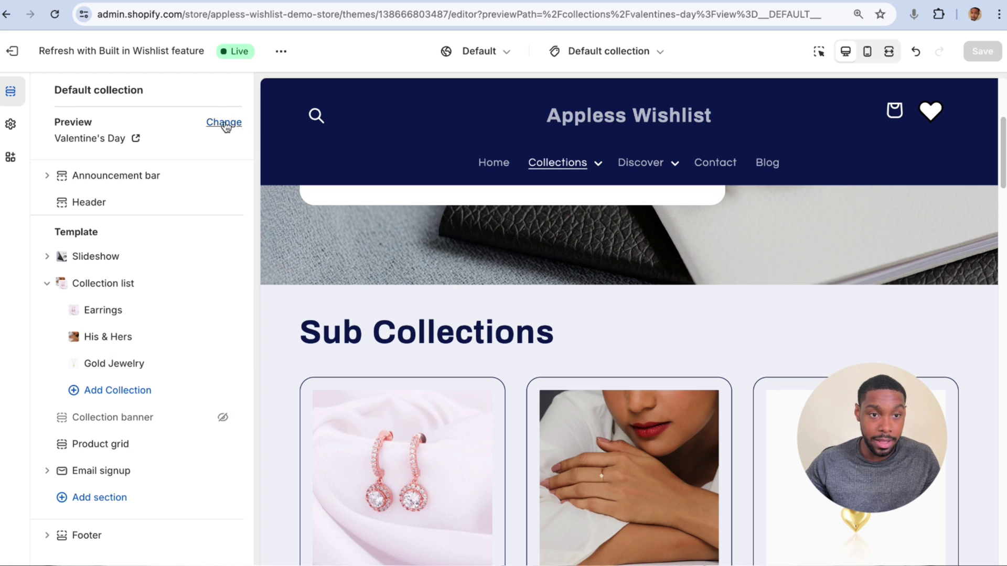
{"action": "left_click", "coordinate": [229, 127]}
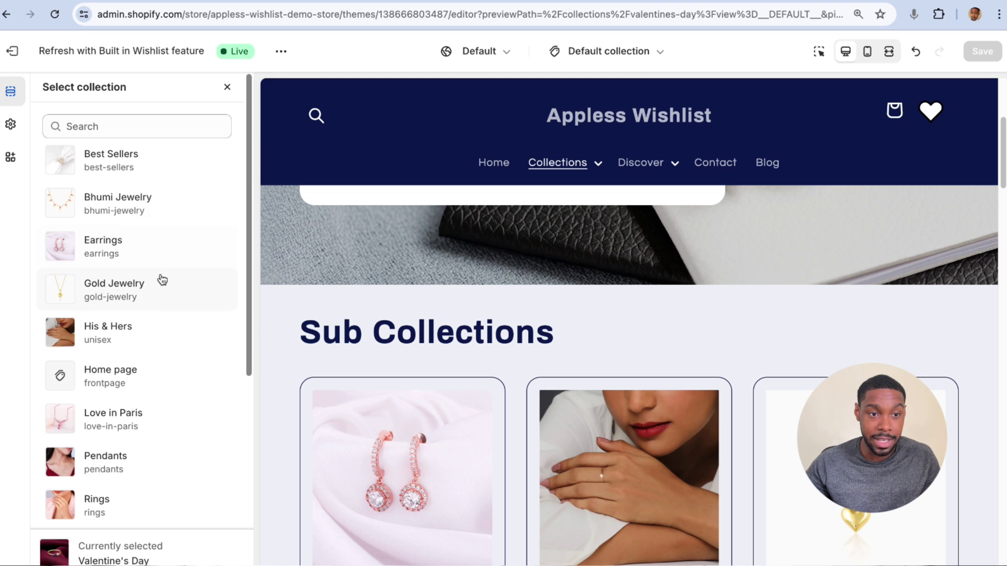
{"action": "left_click", "coordinate": [143, 254]}
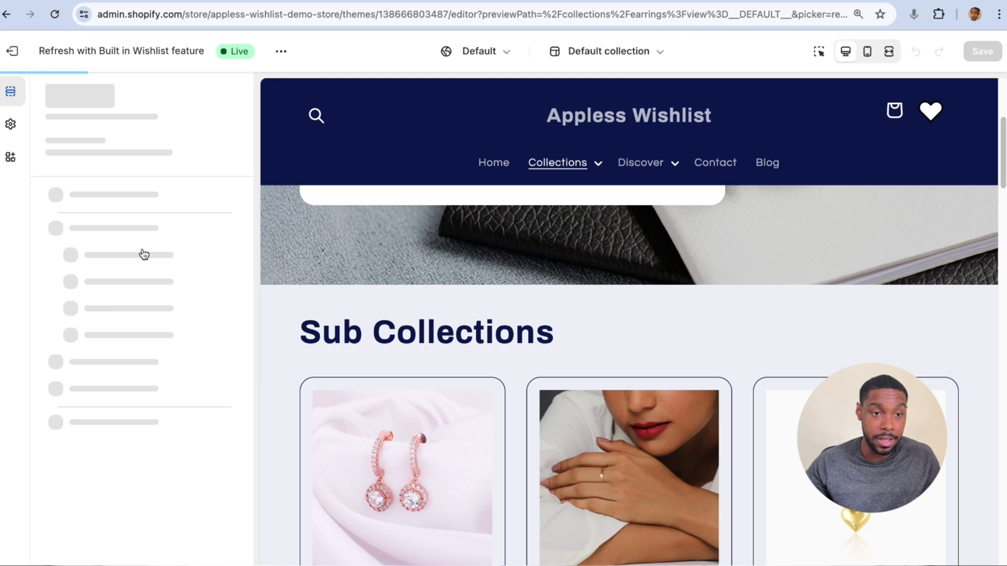
Inspect the Earrings page at full width to confirm the Sub Collections cards appear.
{"action": "left_click", "coordinate": [888, 51]}
{"action": "scroll", "coordinate": [707, 397], "scroll_direction": "down", "scroll_amount": 8}
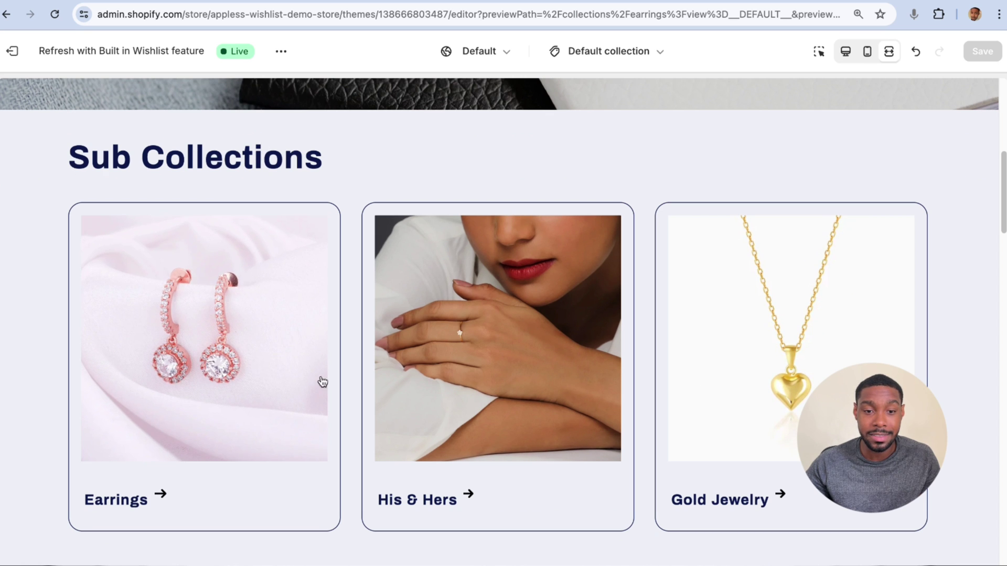
{"action": "scroll", "coordinate": [744, 474], "scroll_direction": "down", "scroll_amount": 8}
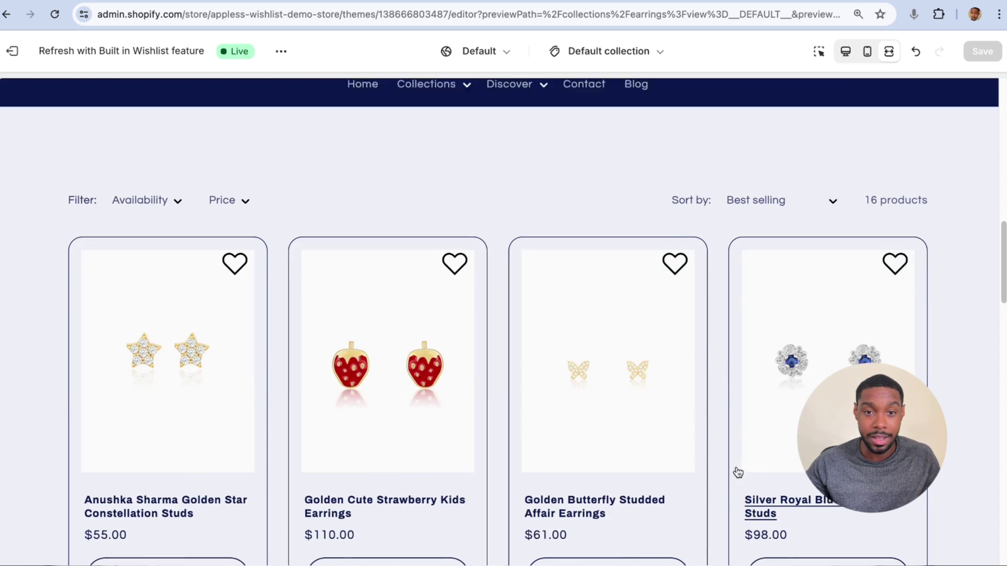
{"action": "scroll", "coordinate": [737, 473], "scroll_direction": "up", "scroll_amount": 4}
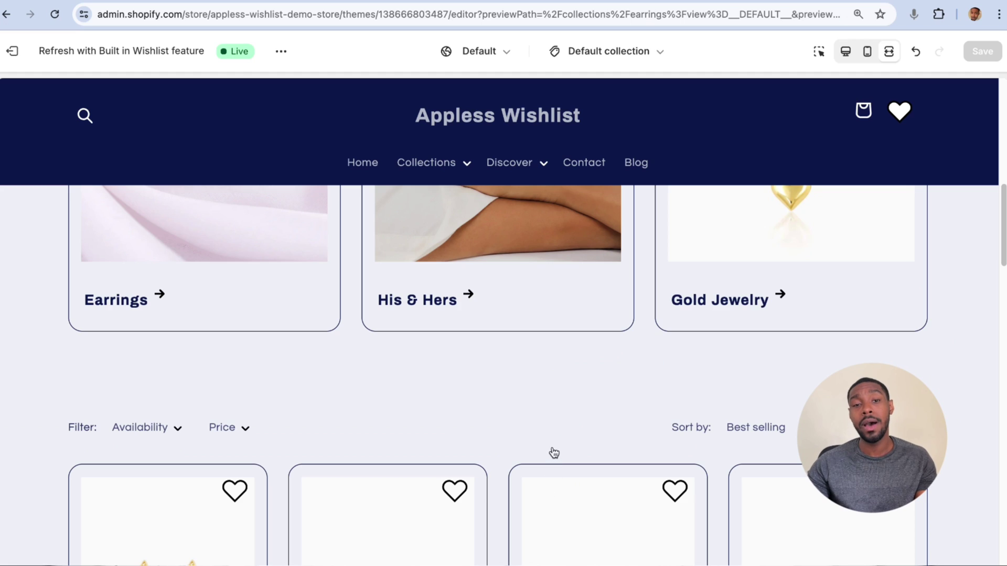
{"action": "scroll", "coordinate": [555, 435], "scroll_direction": "up", "scroll_amount": 5}
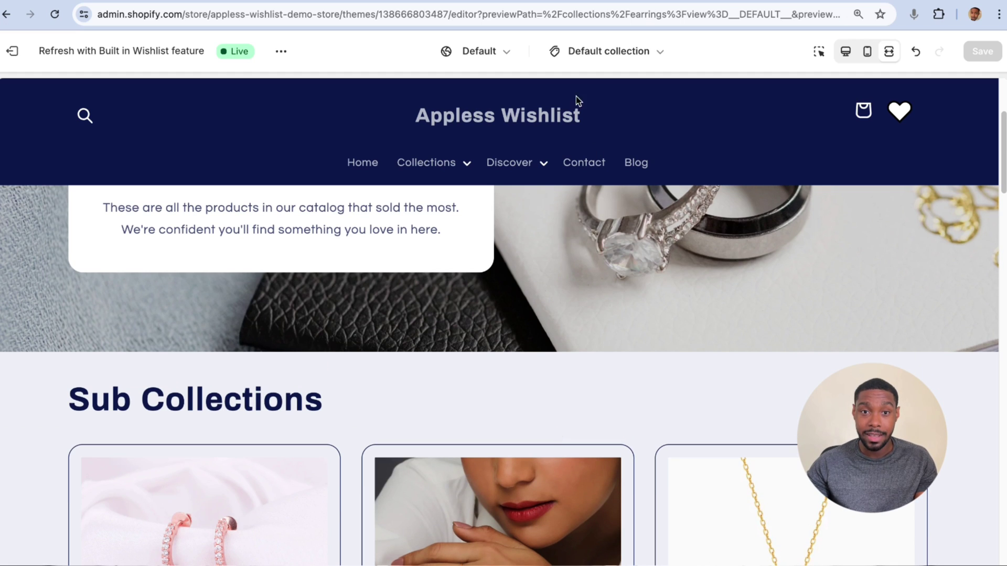
{"action": "left_click", "coordinate": [846, 51]}
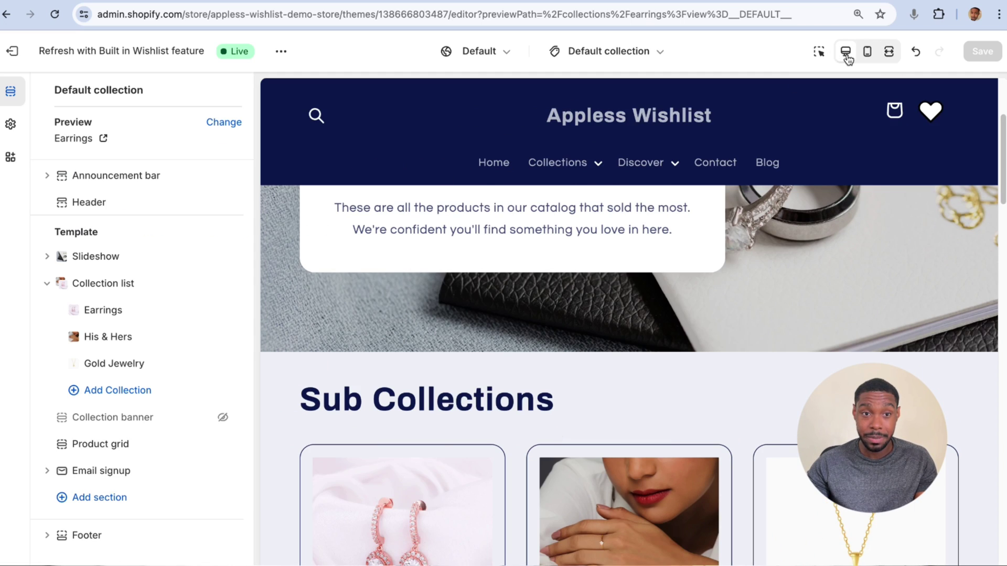
{"action": "scroll", "coordinate": [638, 430], "scroll_direction": "down", "scroll_amount": 2}
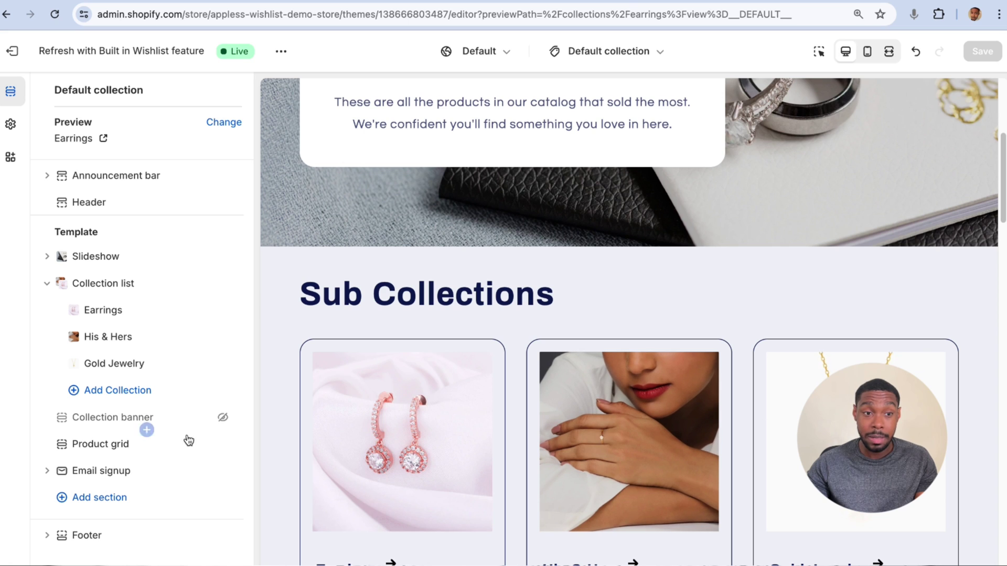
Replace Gold Jewelry with Watch Charms in the third Sub Collections card.
{"action": "mouse_move", "coordinate": [163, 369]}
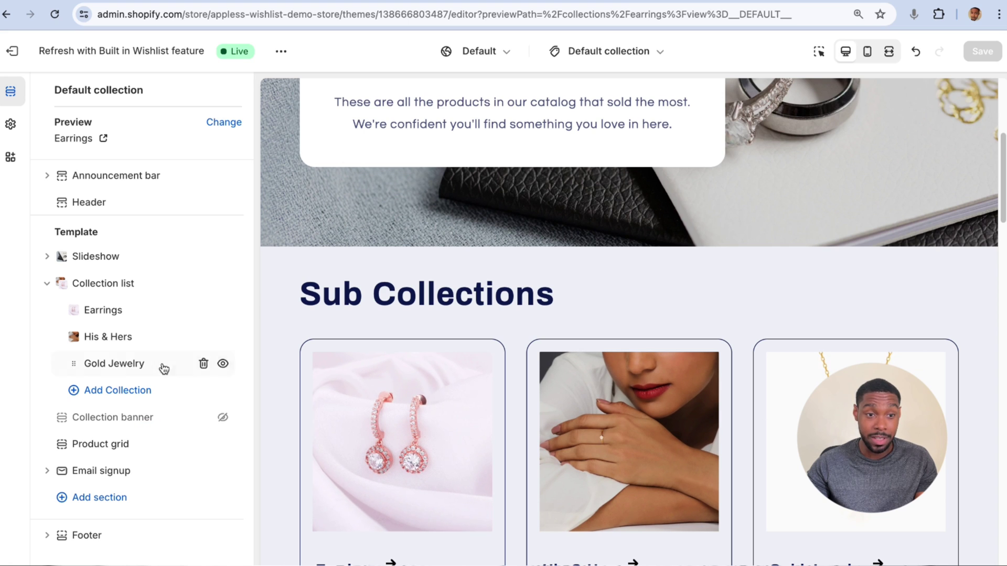
{"action": "left_click", "coordinate": [123, 367]}
{"action": "left_click", "coordinate": [110, 244]}
{"action": "left_click", "coordinate": [97, 272]}
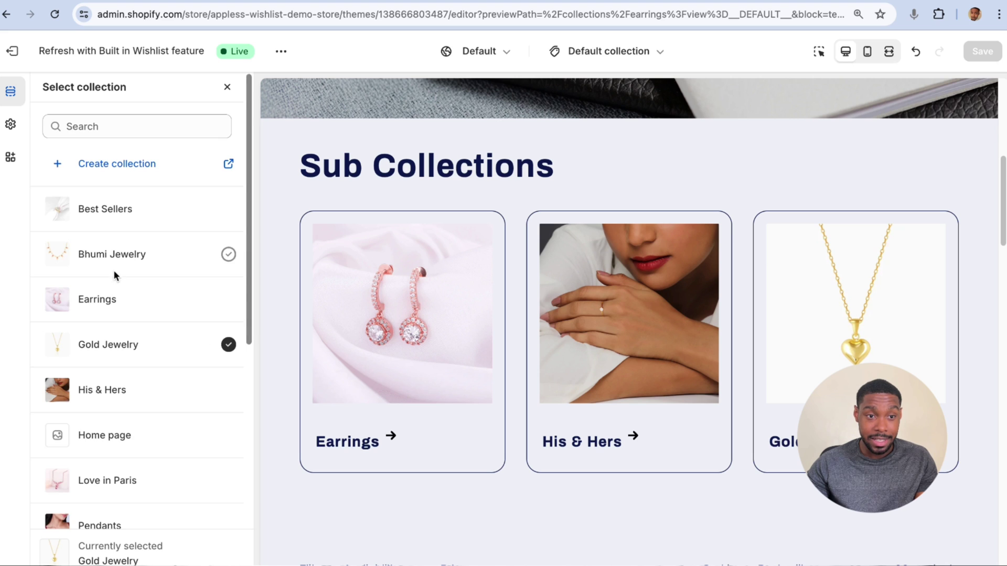
{"action": "scroll", "coordinate": [120, 367], "scroll_direction": "down", "scroll_amount": 5}
{"action": "left_click", "coordinate": [117, 475]}
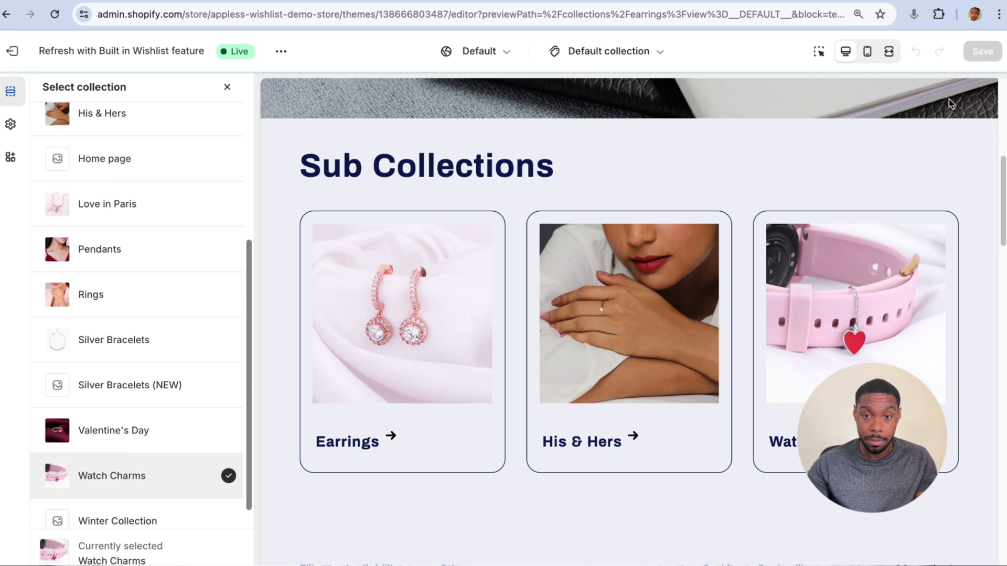
{"action": "scroll", "coordinate": [173, 240], "scroll_direction": "up", "scroll_amount": 5}
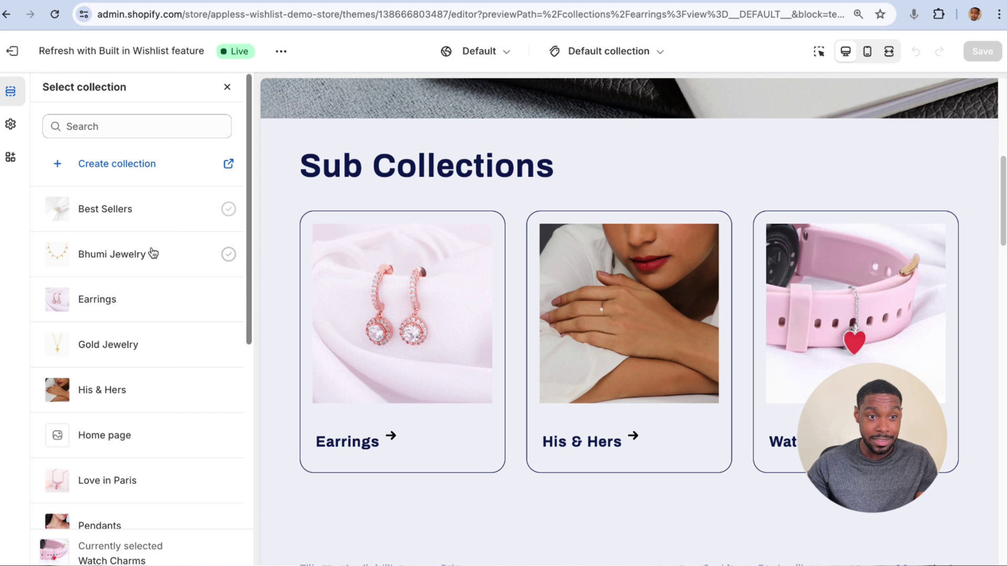
{"action": "scroll", "coordinate": [152, 251], "scroll_direction": "down", "scroll_amount": 3}
{"action": "left_click", "coordinate": [227, 87]}
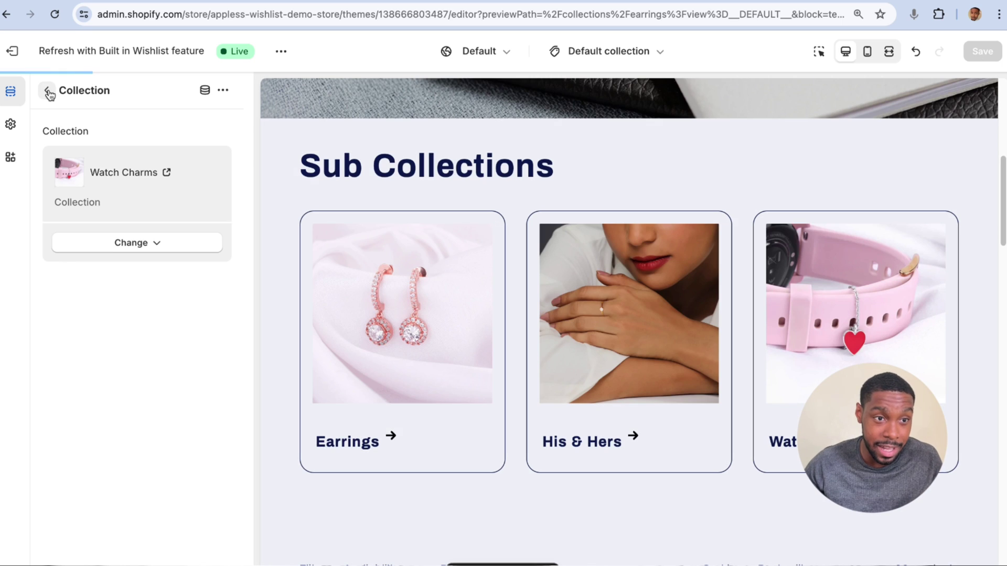
Switch the preview back to Valentine's Day by searching 'valent'.
{"action": "left_click", "coordinate": [49, 91]}
{"action": "left_click", "coordinate": [236, 125]}
{"action": "left_click", "coordinate": [168, 125]}
{"action": "type", "text": "valent"}
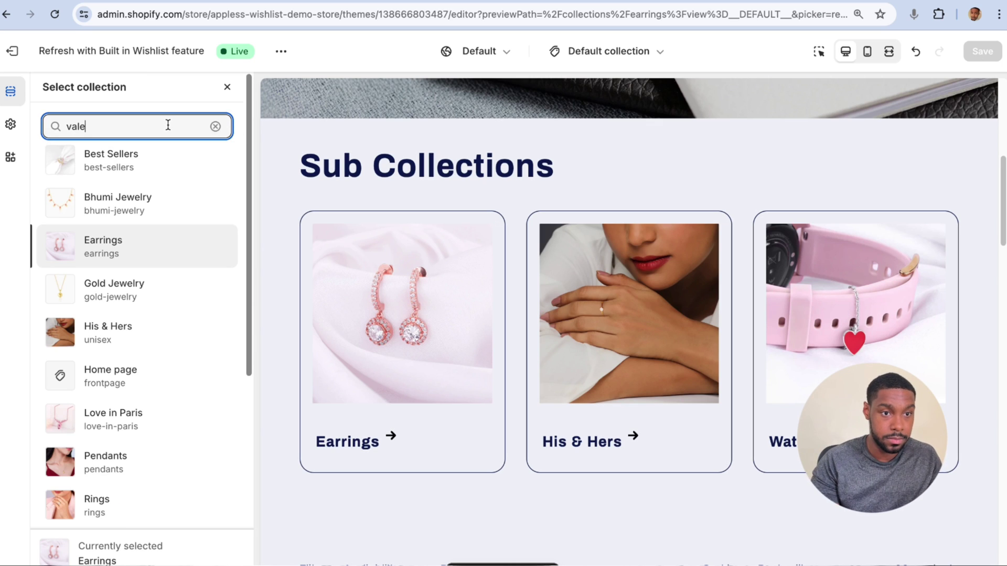
{"action": "left_click", "coordinate": [112, 169]}
{"action": "scroll", "coordinate": [775, 174], "scroll_direction": "down", "scroll_amount": 5}
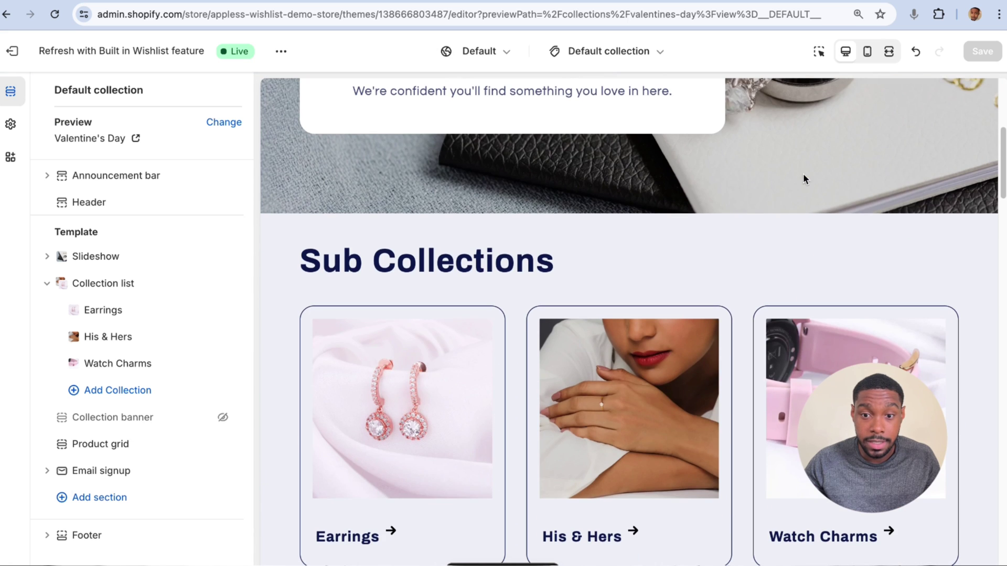
Review the Valentine's Day page in full-width preview.
{"action": "left_click", "coordinate": [888, 50]}
{"action": "scroll", "coordinate": [765, 315], "scroll_direction": "down", "scroll_amount": 2}
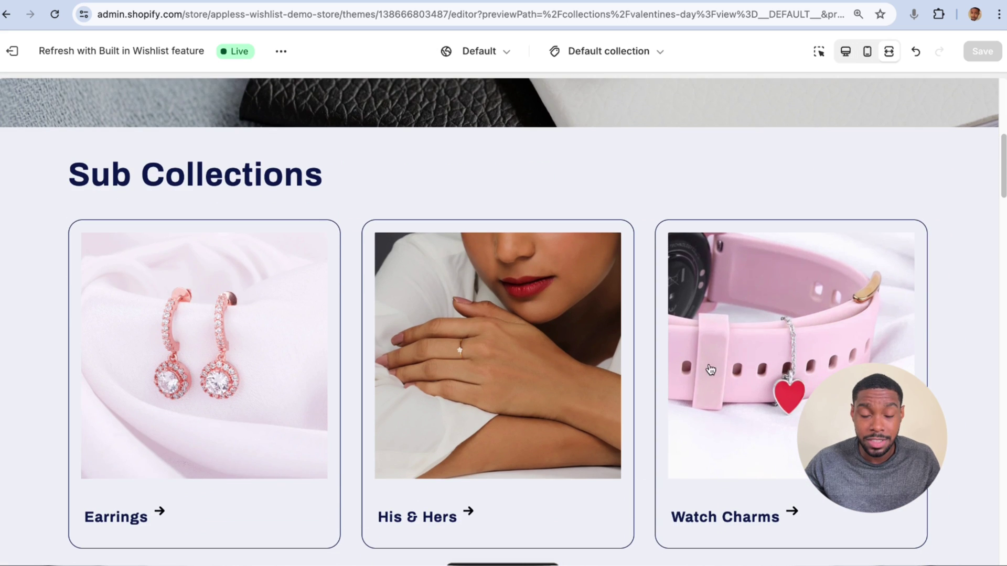
{"action": "scroll", "coordinate": [872, 358], "scroll_direction": "up", "scroll_amount": 5}
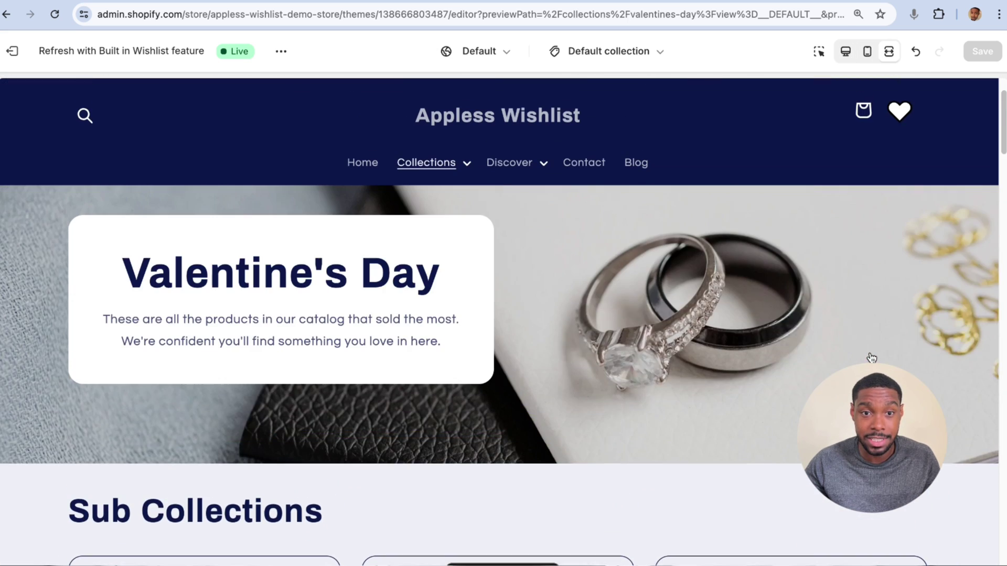
{"action": "scroll", "coordinate": [869, 357], "scroll_direction": "down", "scroll_amount": 7}
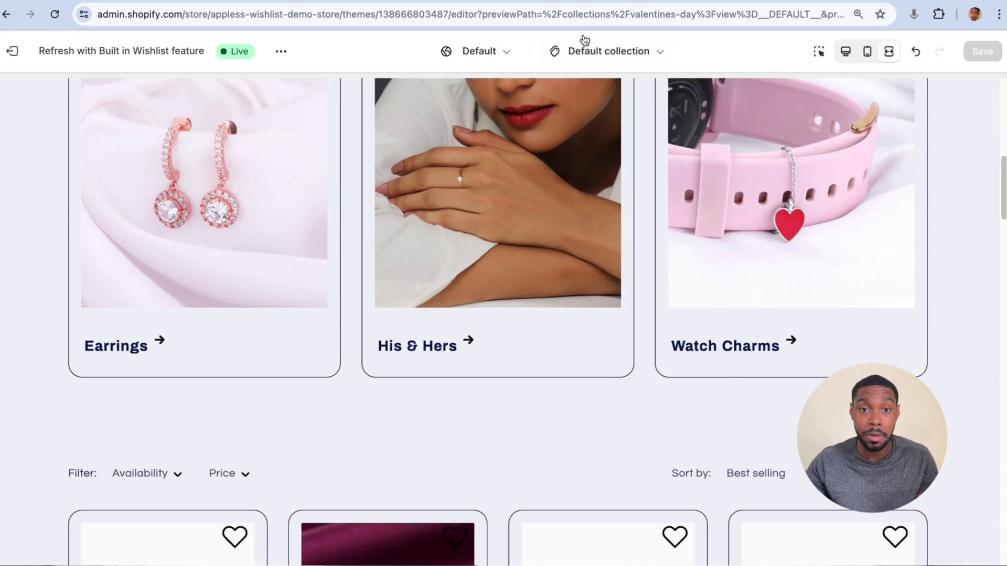
{"action": "left_click", "coordinate": [600, 53]}
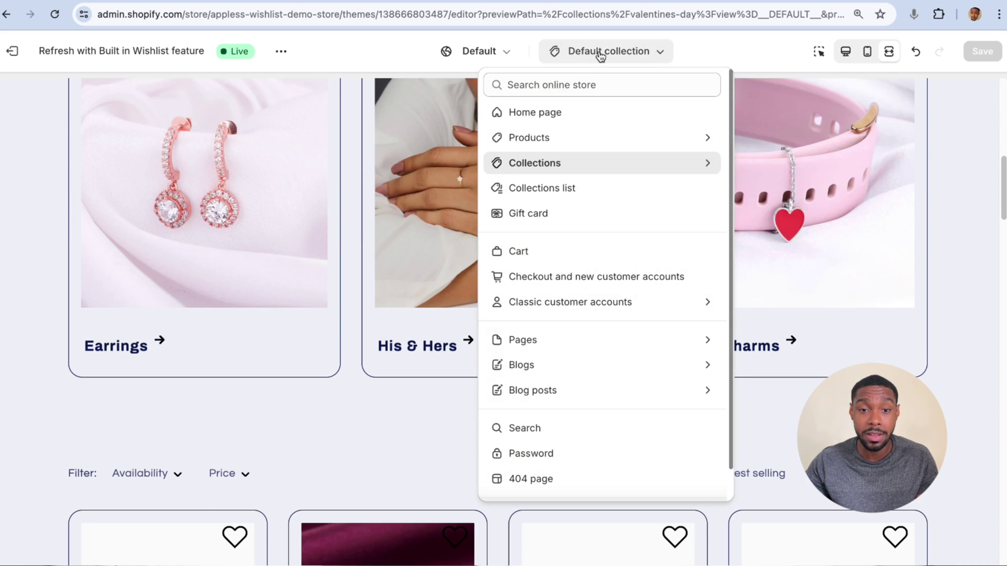
{"action": "left_click", "coordinate": [601, 53]}
{"action": "scroll", "coordinate": [618, 264], "scroll_direction": "up", "scroll_amount": 5}
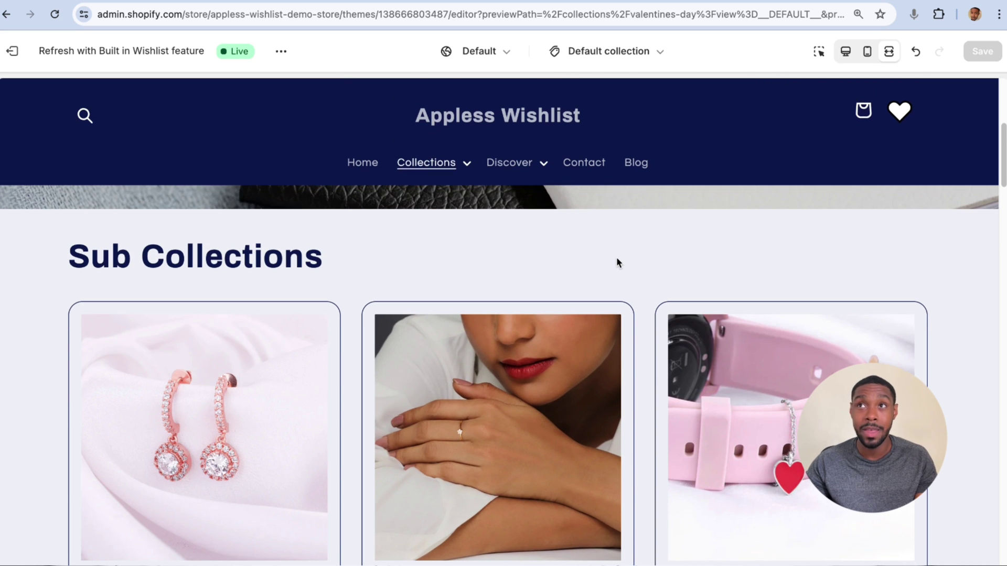
{"action": "scroll", "coordinate": [616, 261], "scroll_direction": "down", "scroll_amount": 8}
{"action": "scroll", "coordinate": [617, 262], "scroll_direction": "up", "scroll_amount": 6}
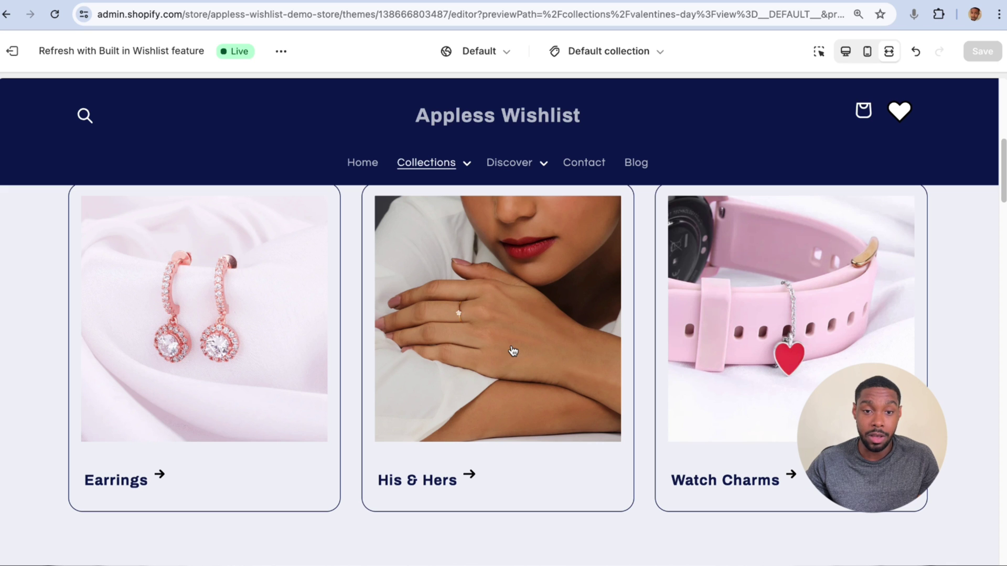
Open the His & Hers page, check its Sub Collections cards, then exit full-screen.
{"action": "left_click", "coordinate": [505, 377]}
{"action": "scroll", "coordinate": [504, 372], "scroll_direction": "down", "scroll_amount": 5}
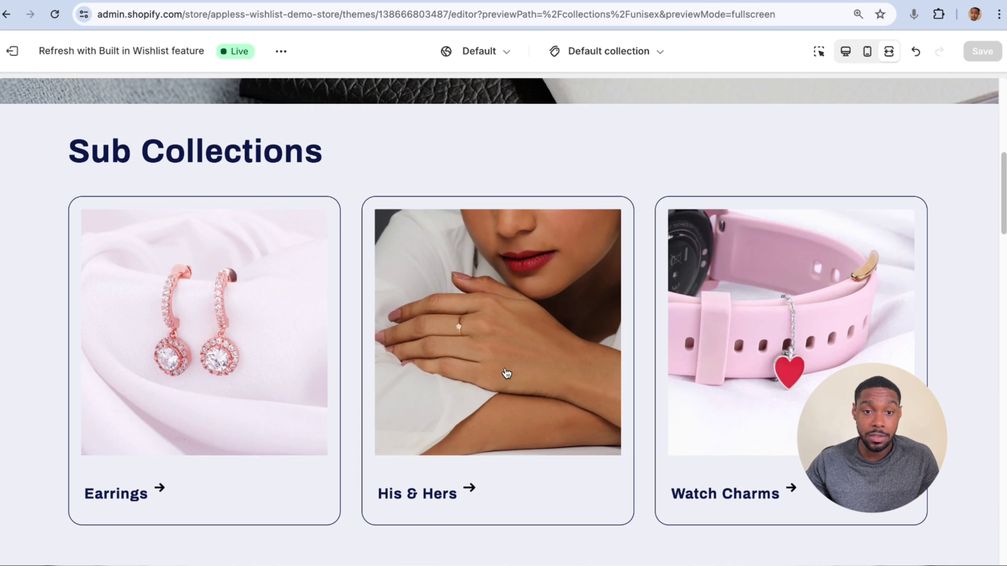
{"action": "scroll", "coordinate": [506, 370], "scroll_direction": "up", "scroll_amount": 1}
{"action": "scroll", "coordinate": [504, 367], "scroll_direction": "up", "scroll_amount": 8}
{"action": "scroll", "coordinate": [503, 364], "scroll_direction": "down", "scroll_amount": 7}
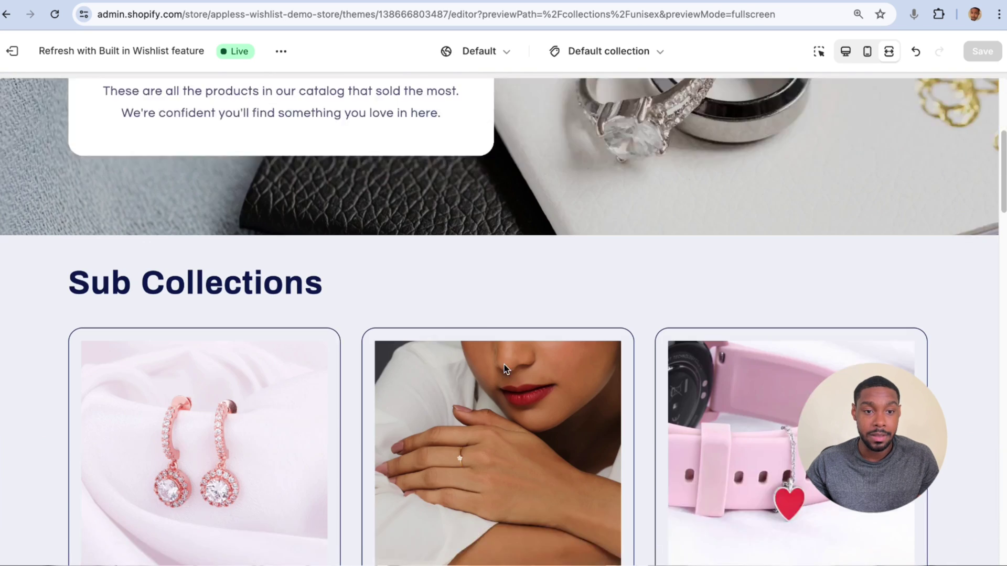
{"action": "scroll", "coordinate": [516, 352], "scroll_direction": "up", "scroll_amount": 8}
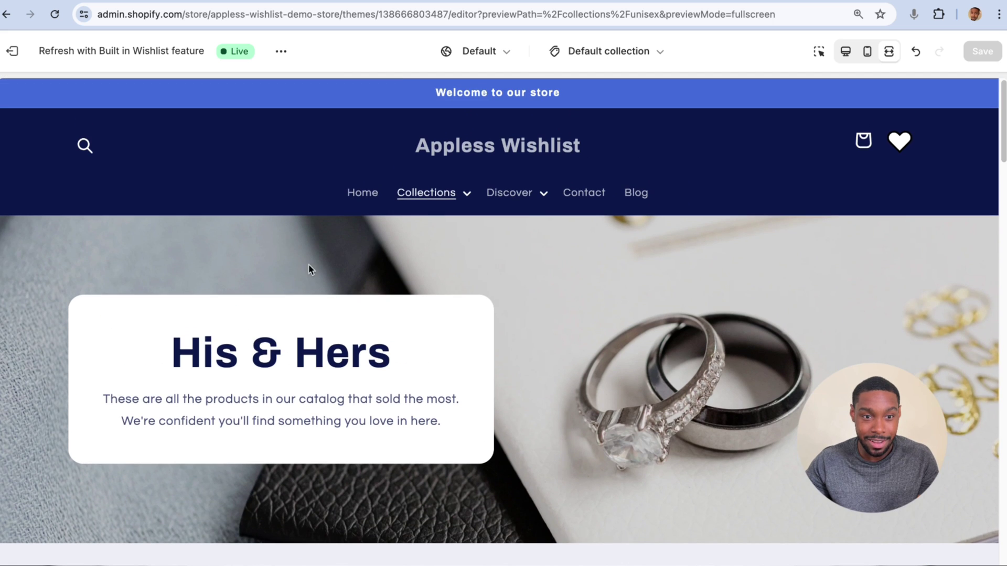
{"action": "scroll", "coordinate": [445, 347], "scroll_direction": "down", "scroll_amount": 5}
{"action": "scroll", "coordinate": [508, 347], "scroll_direction": "down", "scroll_amount": 4}
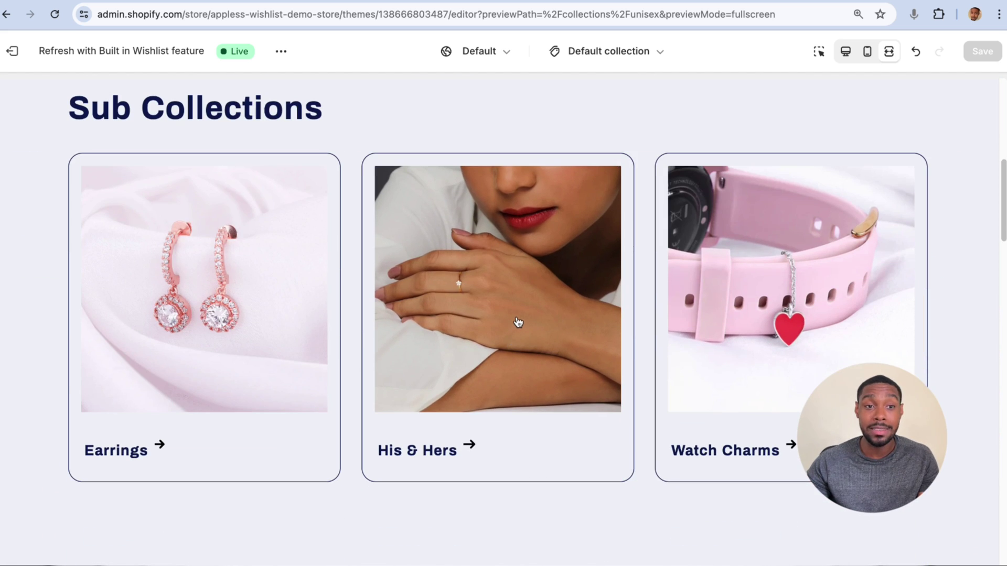
{"action": "left_click", "coordinate": [842, 61]}
Hide the old Collection list section and save the template.
{"action": "mouse_move", "coordinate": [180, 288]}
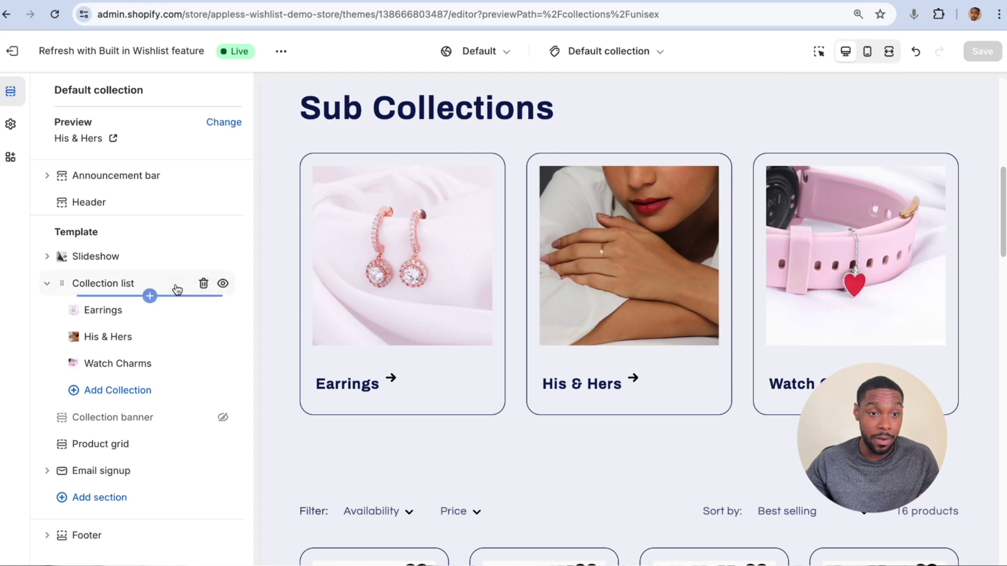
{"action": "left_click", "coordinate": [223, 283]}
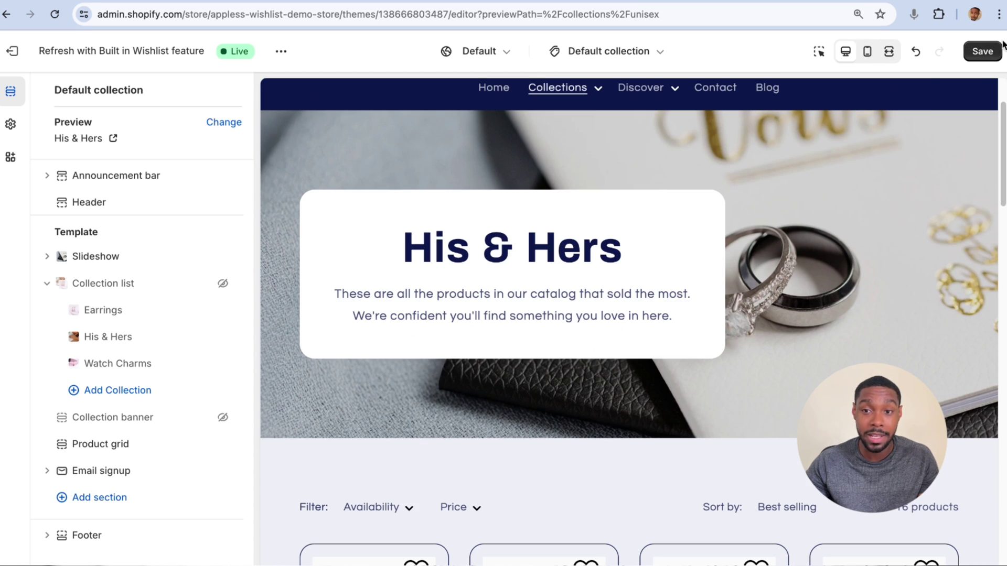
{"action": "left_click", "coordinate": [986, 52]}
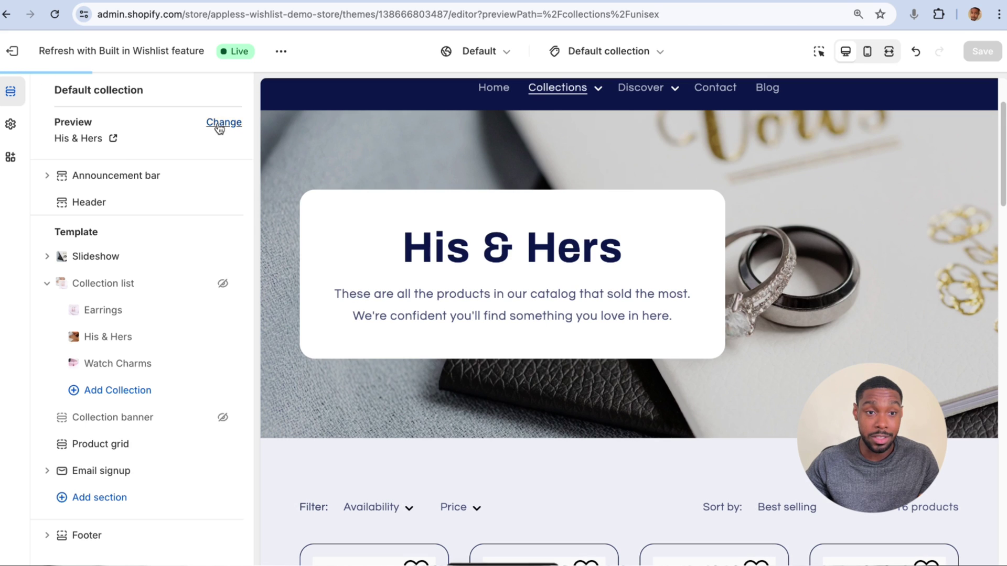
Preview the Valentine's Day collection, found by searching 'vale', and review its 56 products.
{"action": "left_click", "coordinate": [220, 124]}
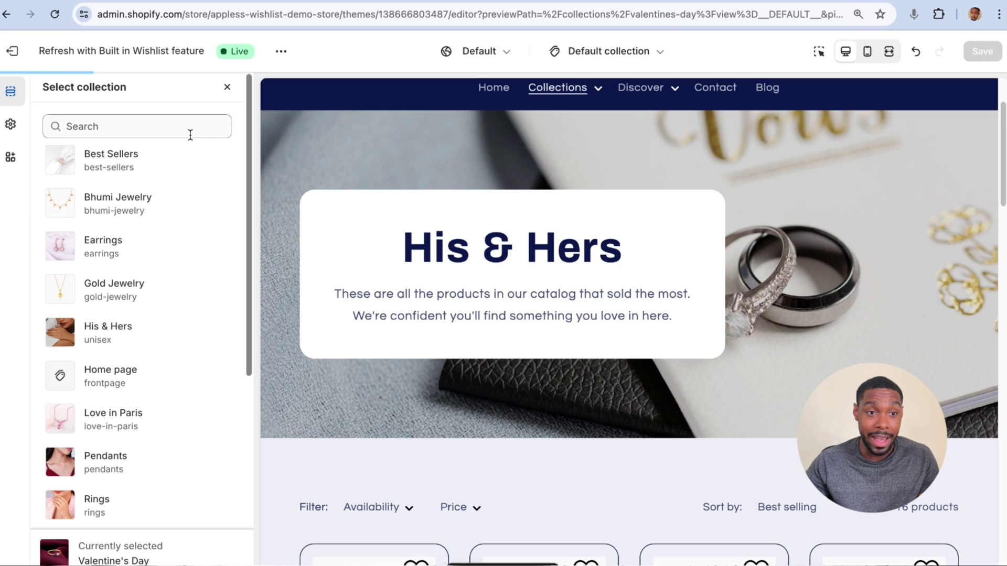
{"action": "left_click", "coordinate": [124, 128]}
{"action": "type", "text": "vale"}
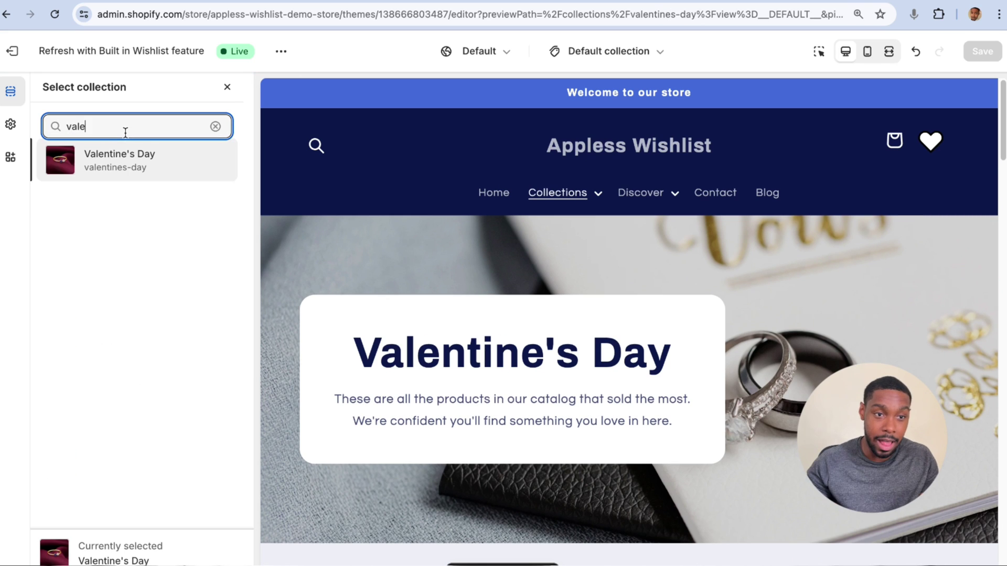
{"action": "left_click", "coordinate": [108, 160]}
{"action": "scroll", "coordinate": [614, 262], "scroll_direction": "down", "scroll_amount": 6}
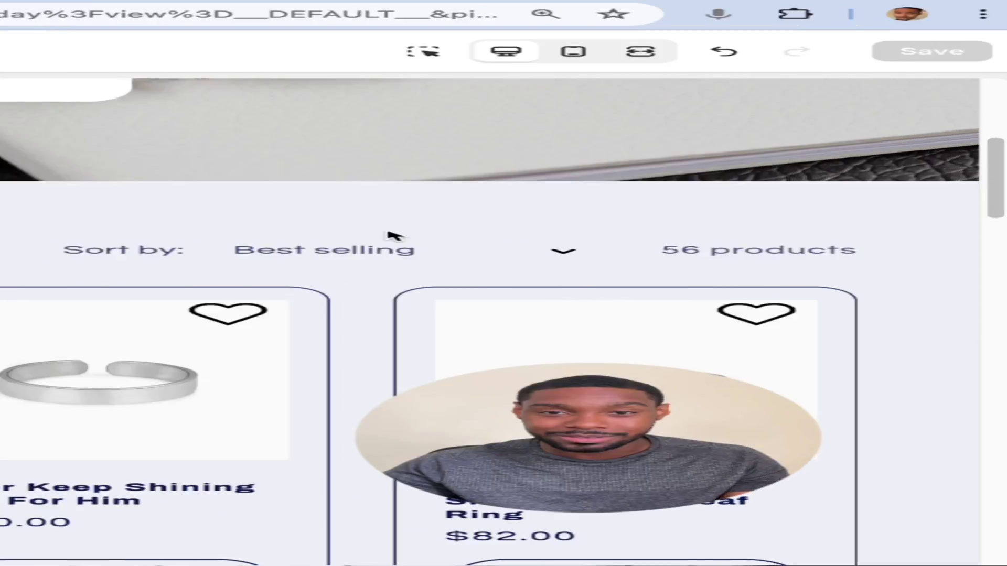
{"action": "left_click", "coordinate": [581, 278]}
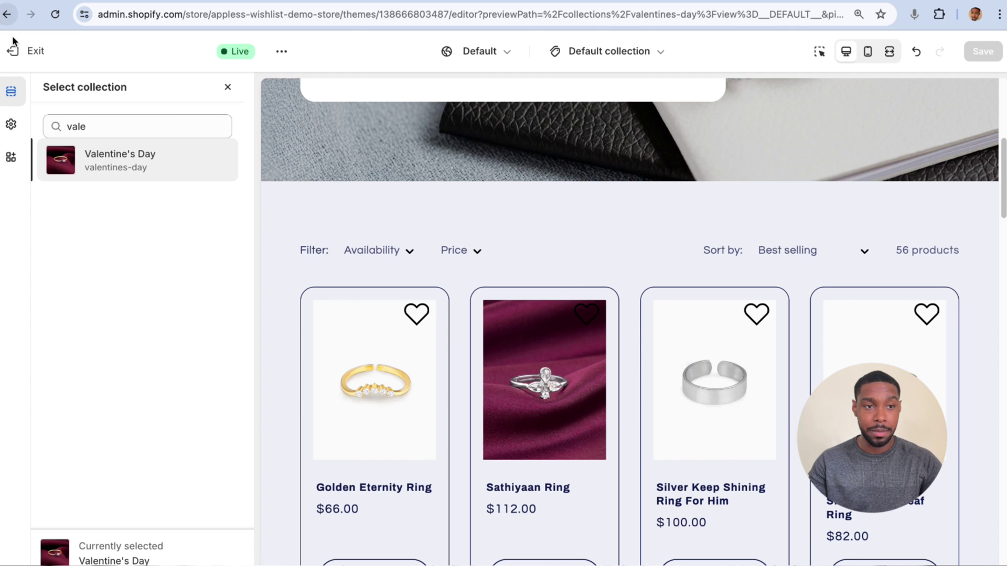
Leave the theme editor and reopen the current theme for customizing.
{"action": "left_click", "coordinate": [16, 53]}
{"action": "scroll", "coordinate": [633, 394], "scroll_direction": "down", "scroll_amount": 2}
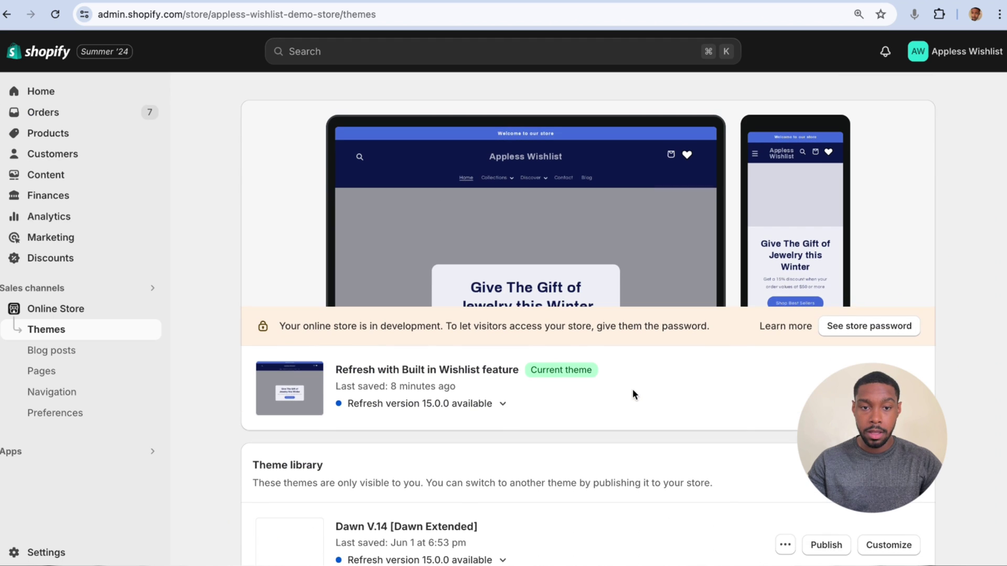
{"action": "left_click", "coordinate": [888, 404]}
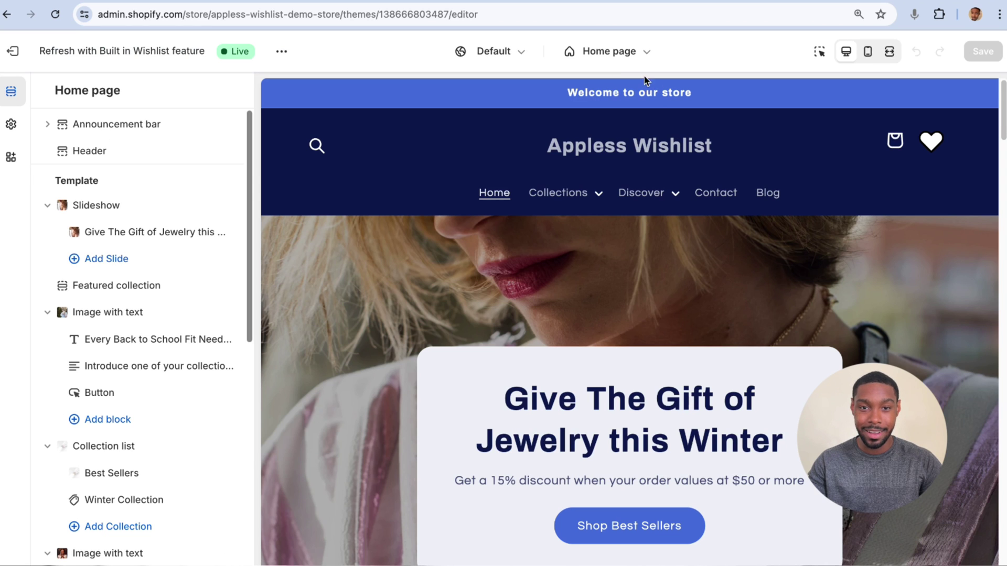
Start a new collection template named 'Sub Collection' based on Default collection.
{"action": "left_click", "coordinate": [608, 51]}
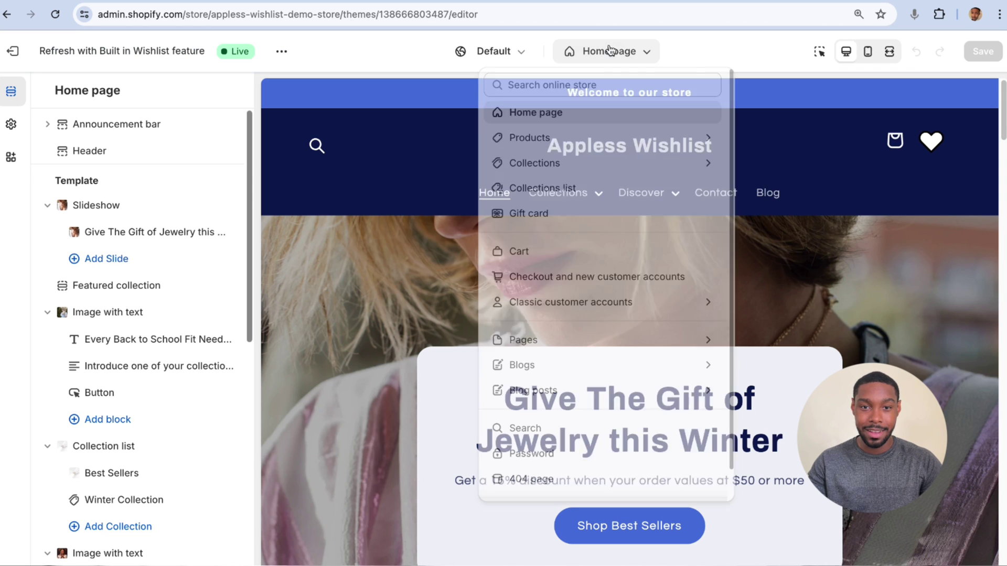
{"action": "left_click", "coordinate": [582, 162]}
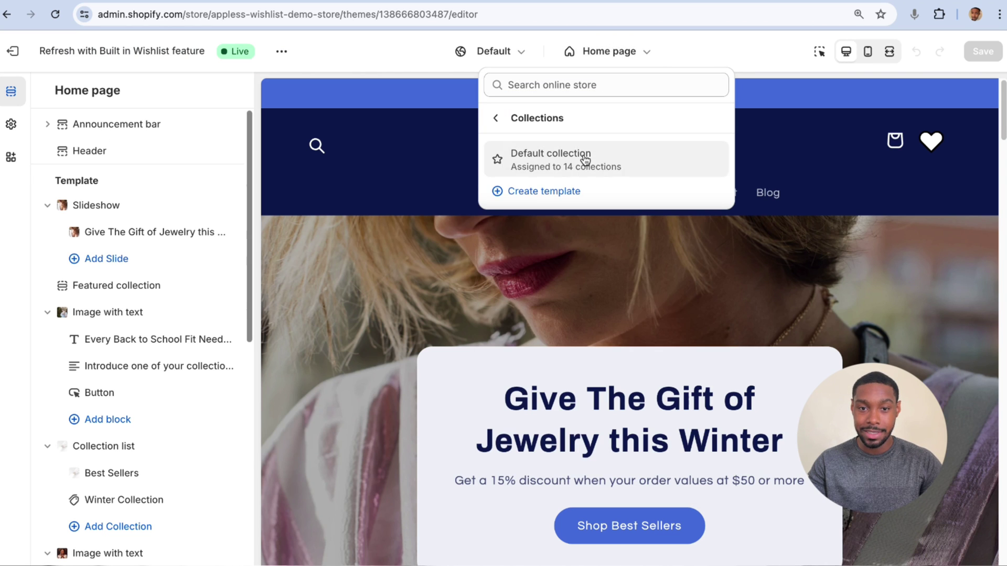
{"action": "left_click", "coordinate": [603, 195]}
{"action": "left_click", "coordinate": [483, 305]}
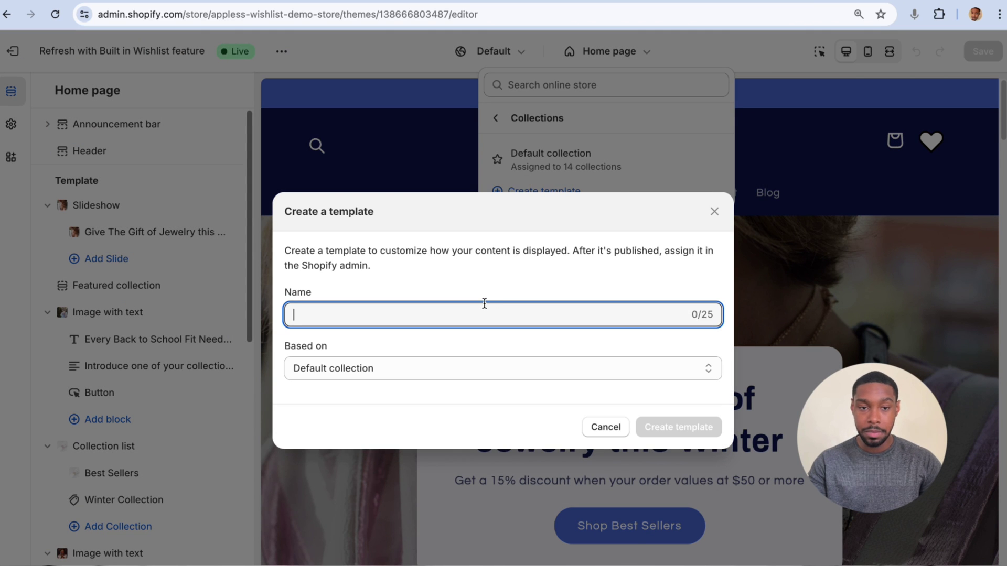
{"action": "type", "text": "Sub C"}
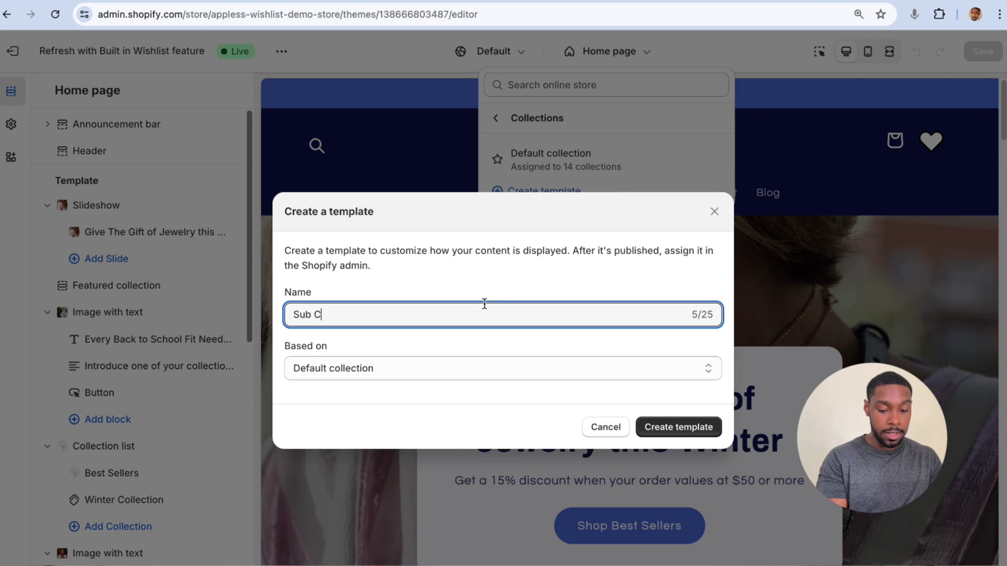
{"action": "type", "text": "ollection"}
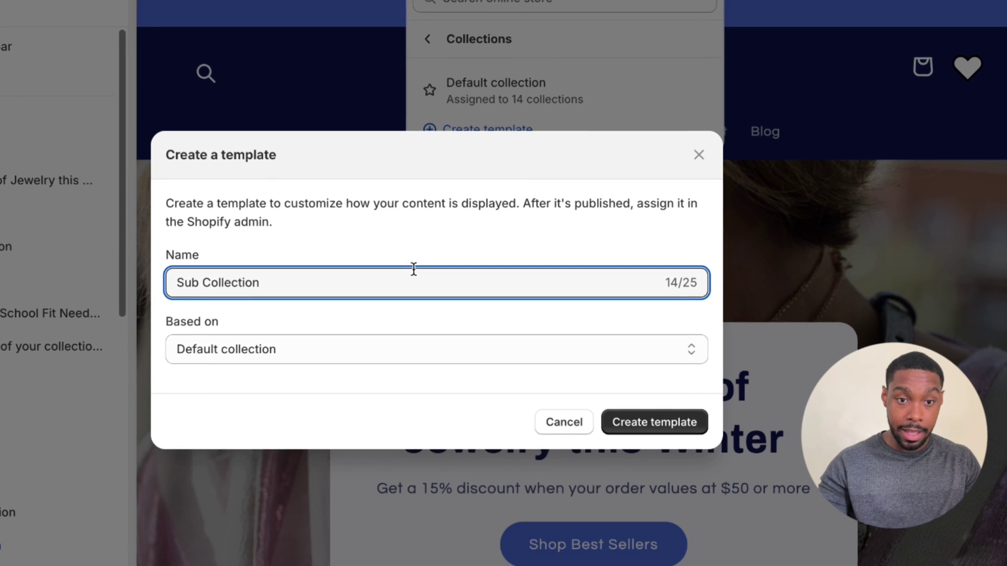
{"action": "left_click", "coordinate": [603, 349]}
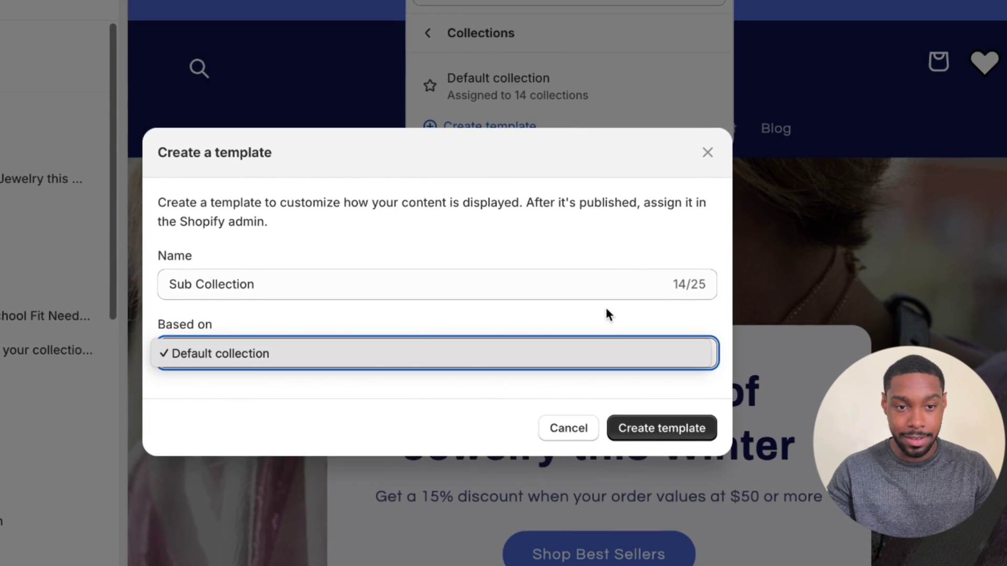
{"action": "left_click", "coordinate": [436, 240]}
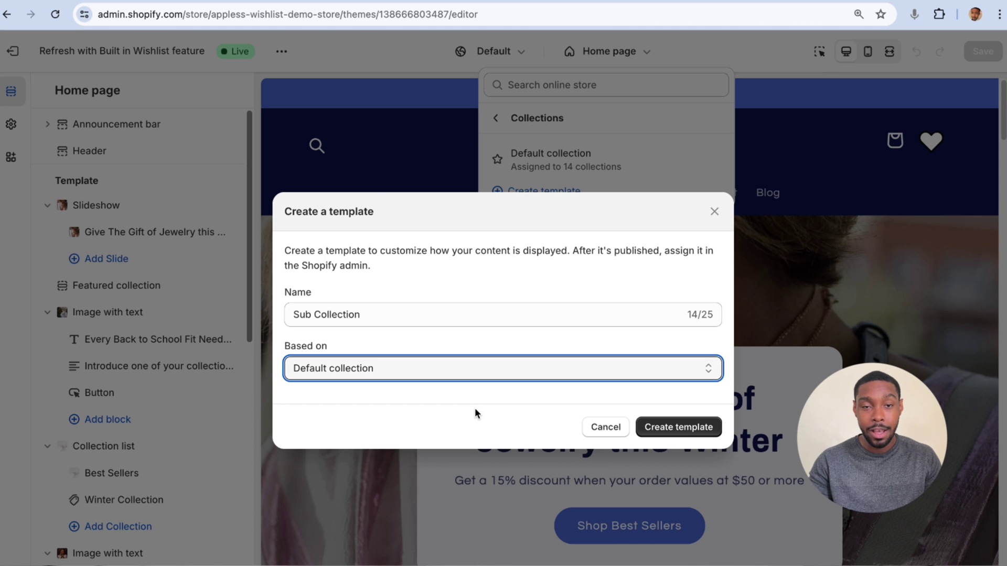
Create the Sub Collection template and preview it with the Valentine's Day collection.
{"action": "left_click", "coordinate": [656, 429]}
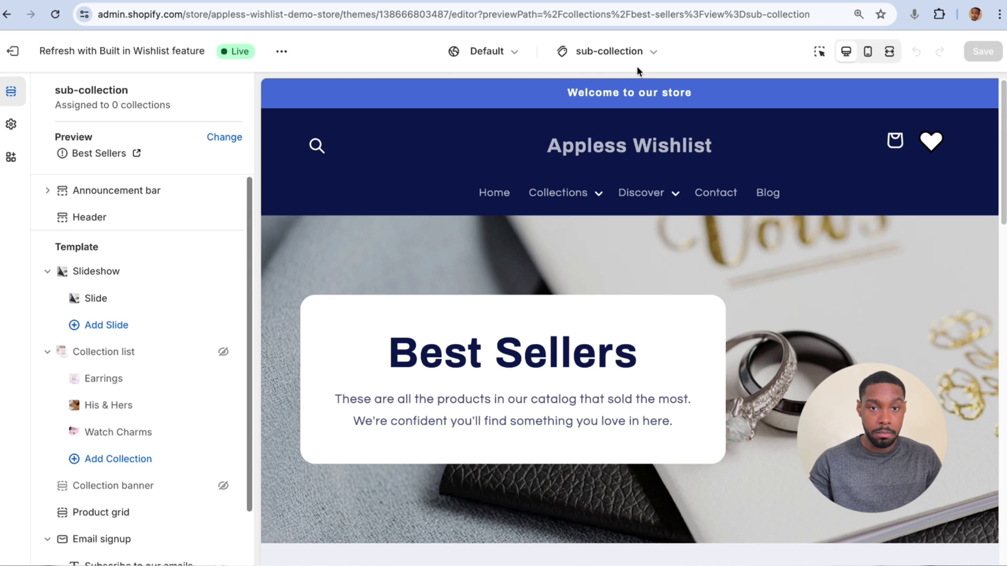
{"action": "left_click", "coordinate": [225, 137]}
{"action": "left_click", "coordinate": [153, 164]}
{"action": "type", "text": "valen"}
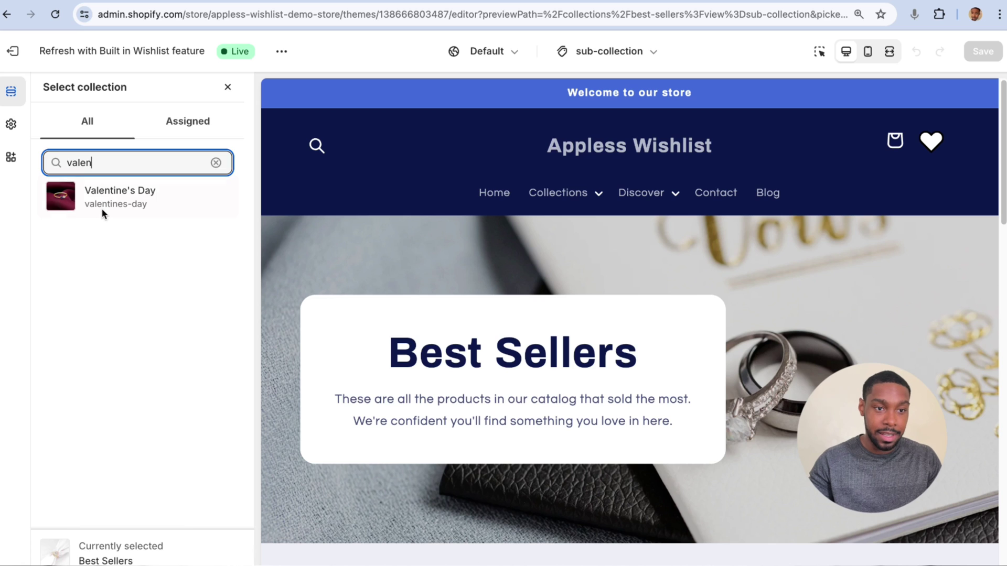
{"action": "left_click", "coordinate": [105, 207]}
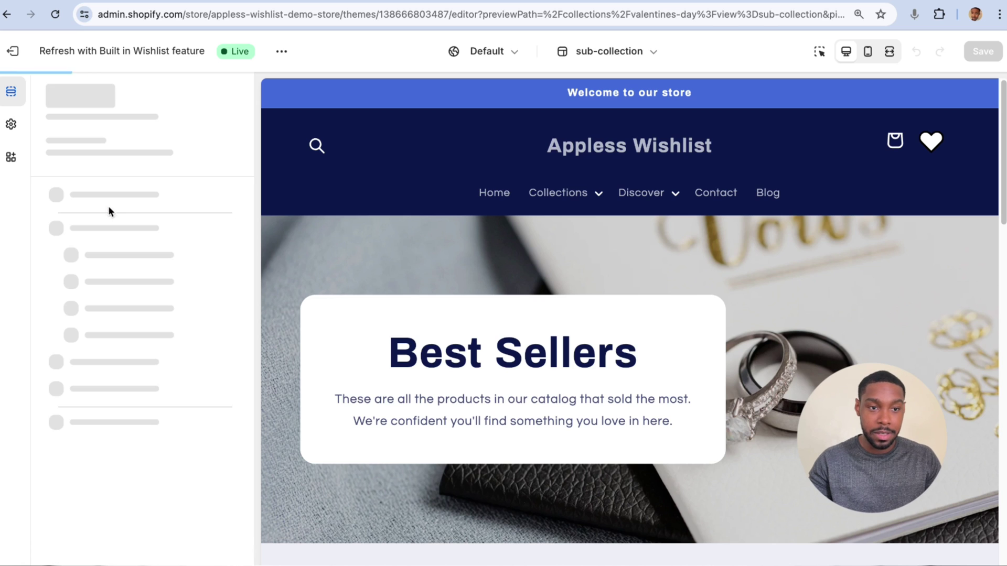
Collapse the Slideshow, Collection list and Email signup sections.
{"action": "scroll", "coordinate": [435, 277], "scroll_direction": "down", "scroll_amount": 1}
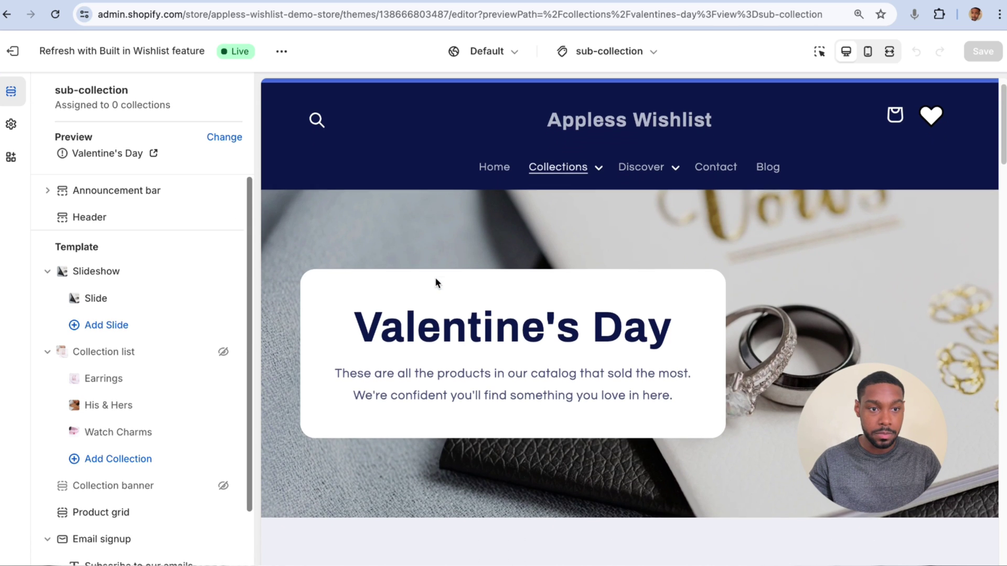
{"action": "left_click", "coordinate": [47, 272]}
{"action": "left_click", "coordinate": [47, 298]}
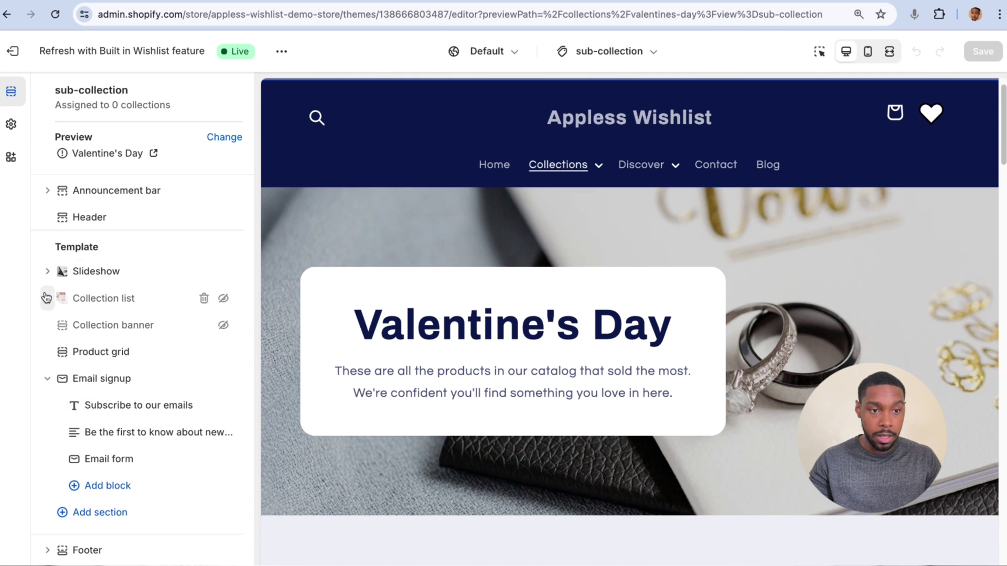
{"action": "left_click", "coordinate": [48, 379]}
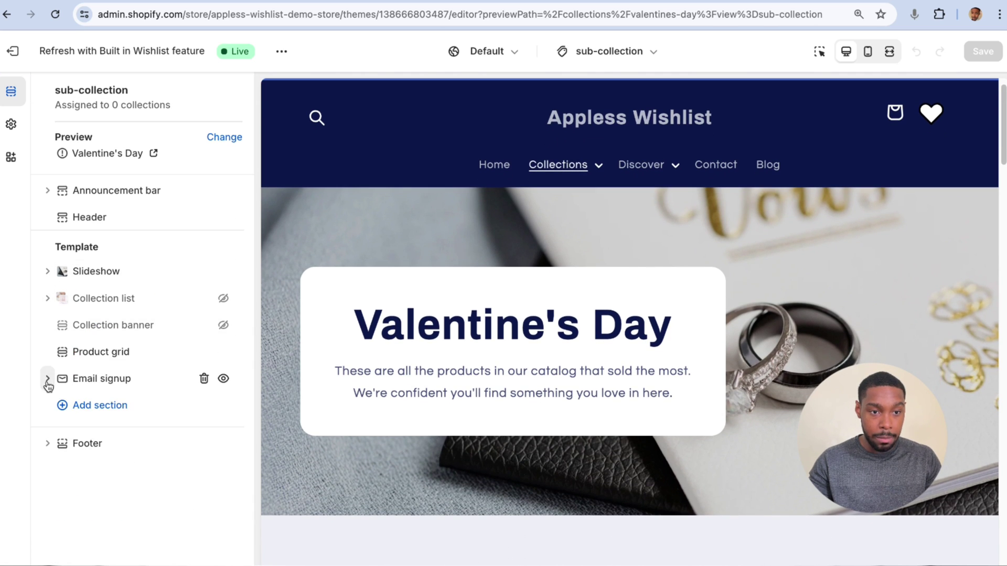
Add a Collection list section, place it directly below Slideshow, and save the template.
{"action": "left_click", "coordinate": [102, 412]}
{"action": "type", "text": "collec"}
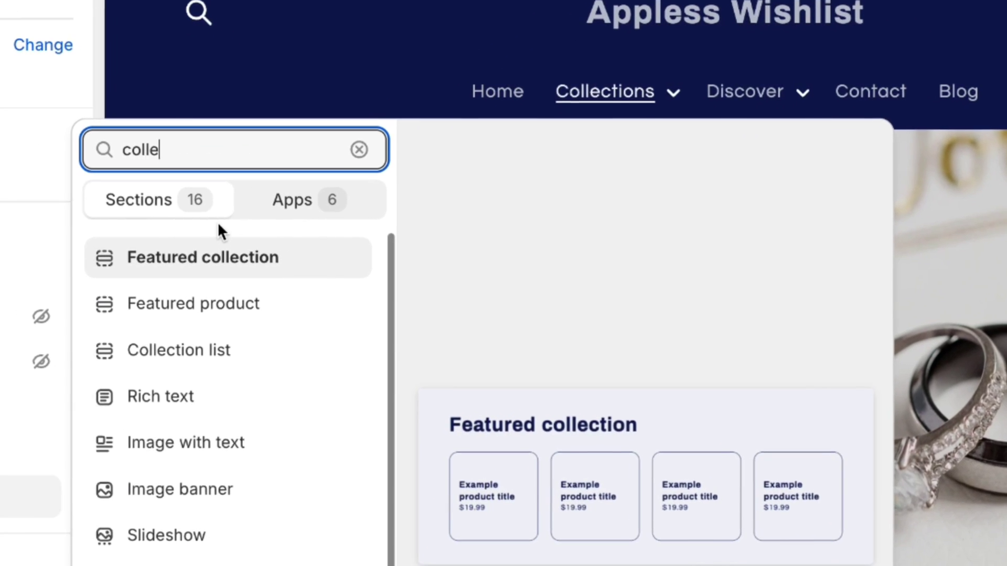
{"action": "left_click", "coordinate": [220, 265]}
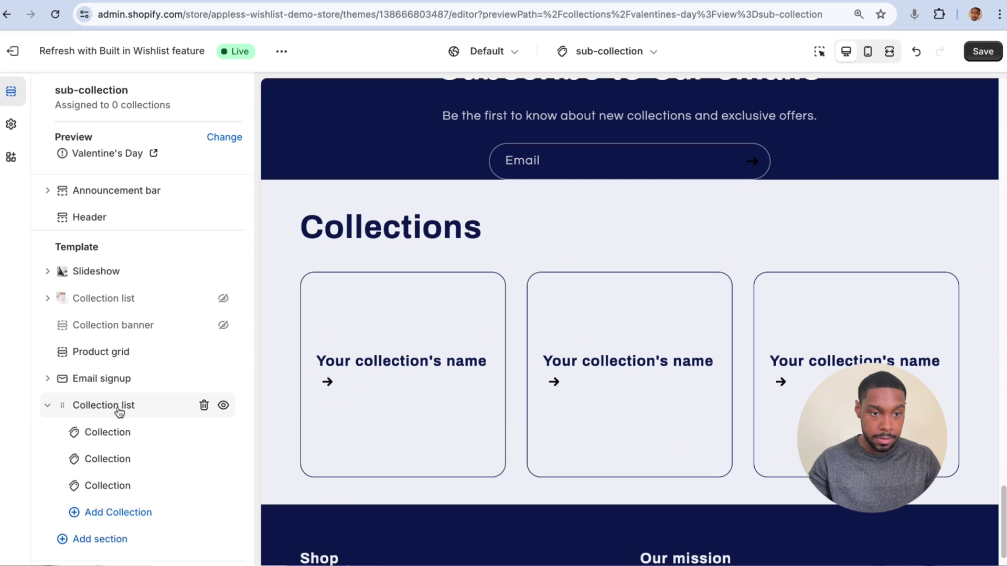
{"action": "left_click_drag", "start_coordinate": [68, 411], "coordinate": [70, 300]}
{"action": "scroll", "coordinate": [584, 399], "scroll_direction": "up", "scroll_amount": 6}
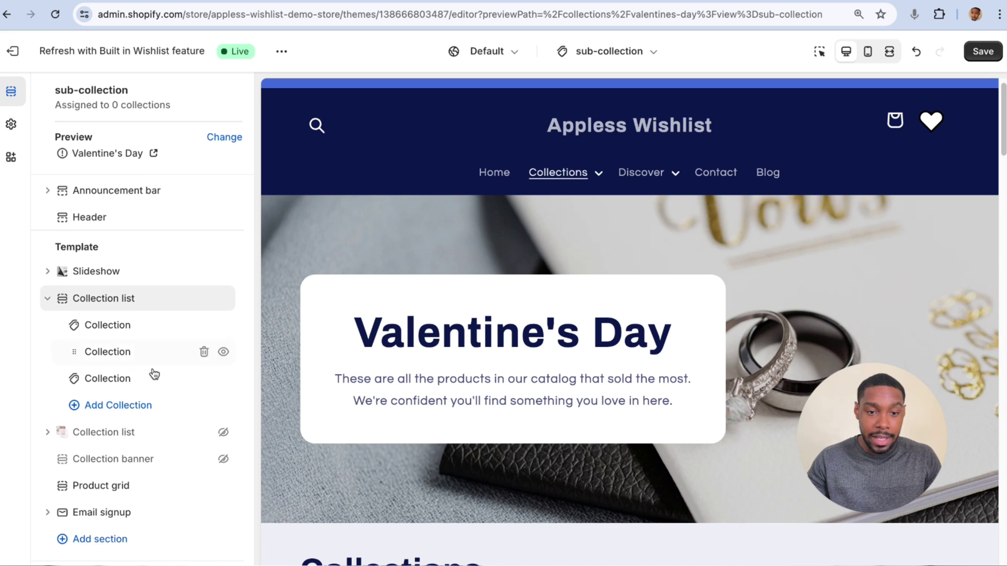
{"action": "scroll", "coordinate": [717, 394], "scroll_direction": "down", "scroll_amount": 5}
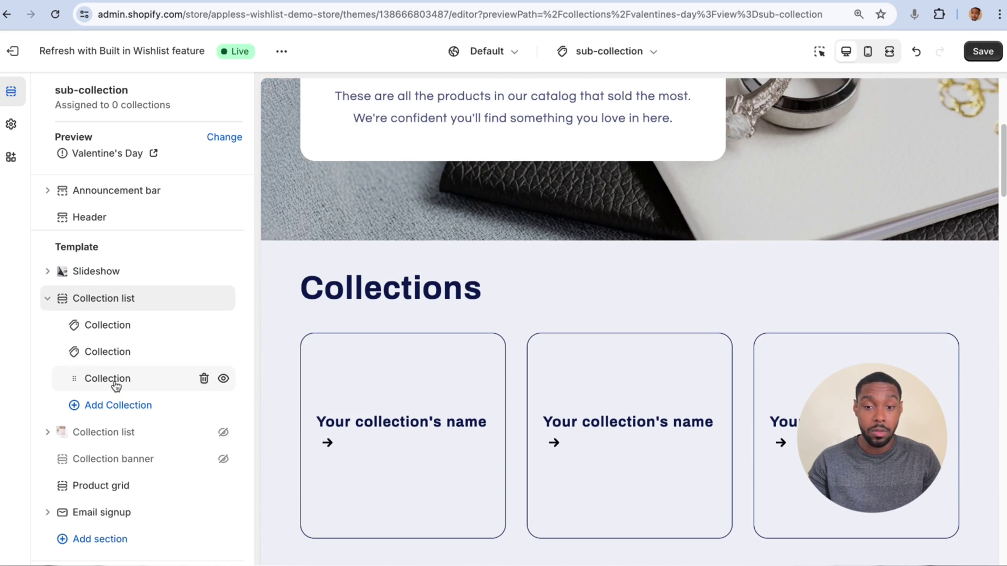
{"action": "left_click", "coordinate": [980, 51]}
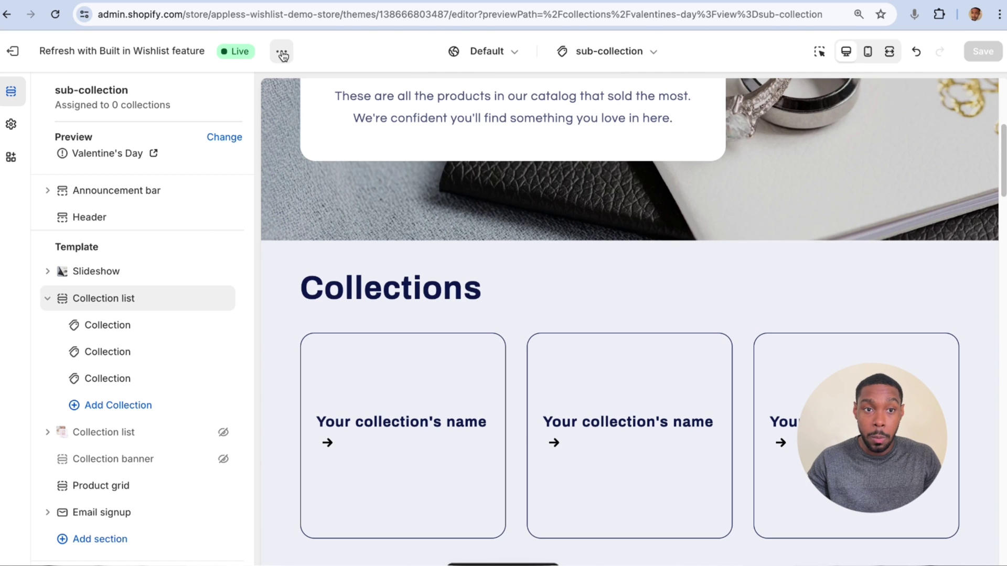
Open the themes page in a new tab and go to Settings > Custom data.
{"action": "right_click", "coordinate": [21, 51]}
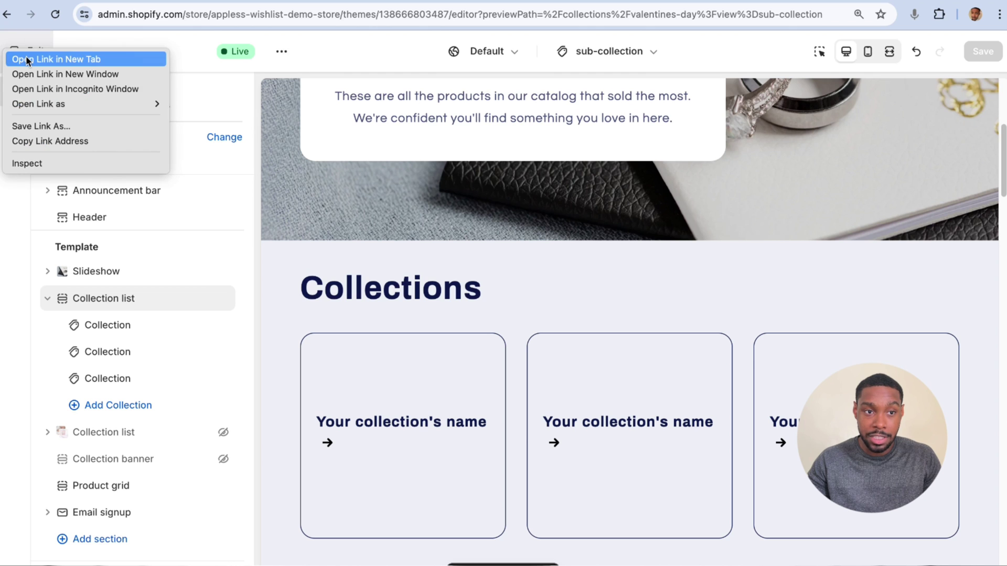
{"action": "left_click", "coordinate": [104, 60]}
{"action": "key", "text": "ctrl+Tab"}
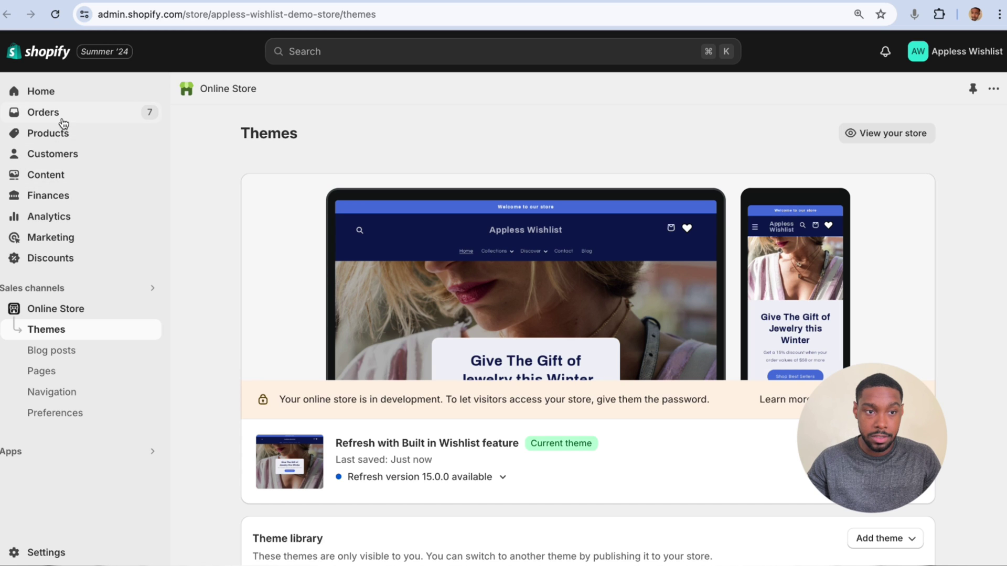
{"action": "left_click", "coordinate": [64, 552]}
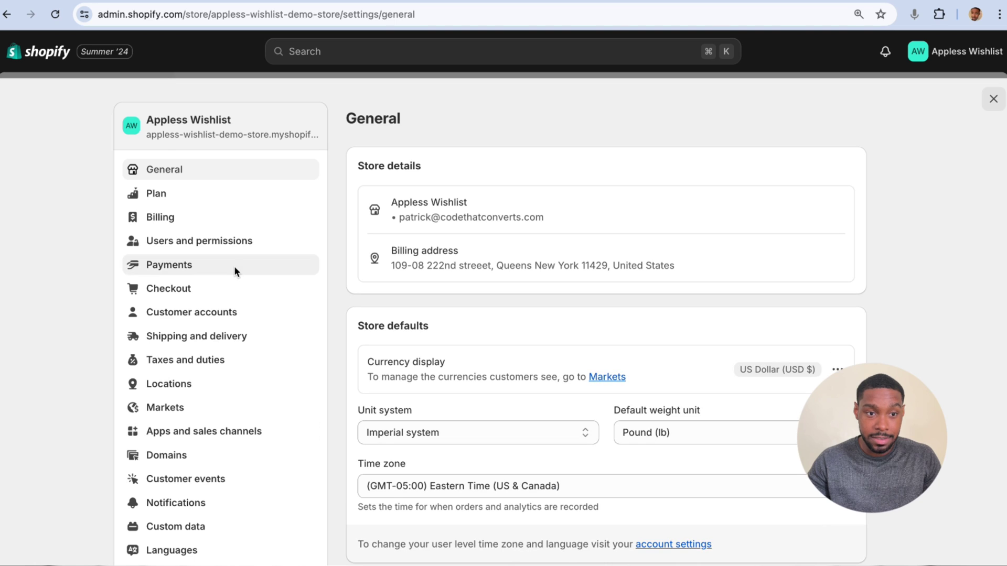
{"action": "left_click", "coordinate": [205, 525]}
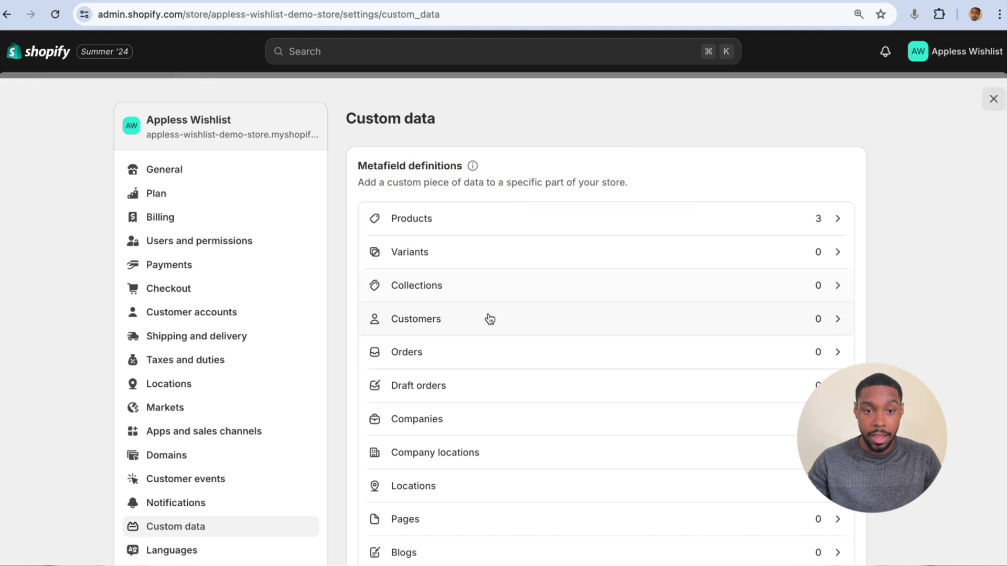
Start a collection metafield definition 'Sub Collection One' described as 'Sub Collection for Collections Page'.
{"action": "left_click", "coordinate": [493, 298]}
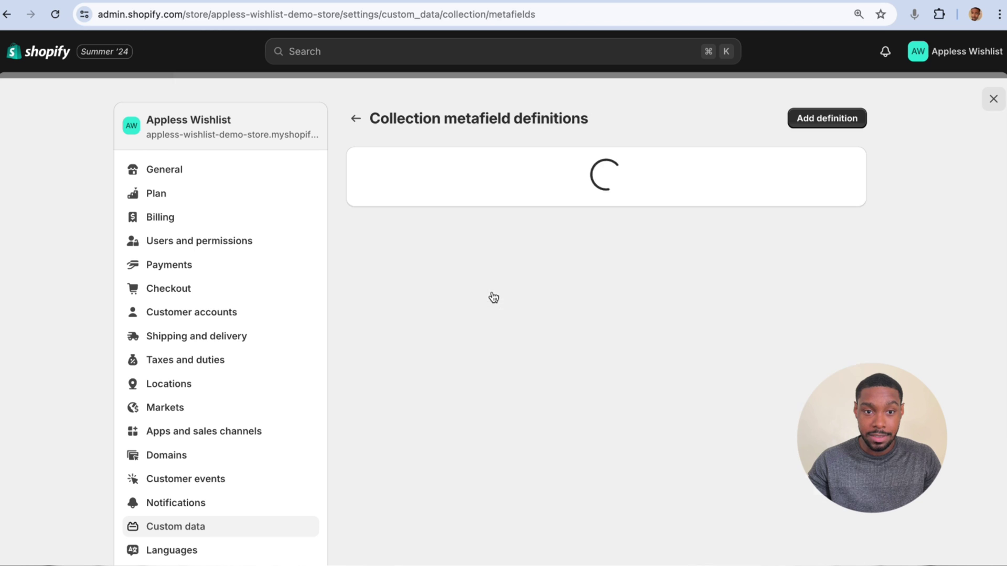
{"action": "left_click", "coordinate": [610, 399]}
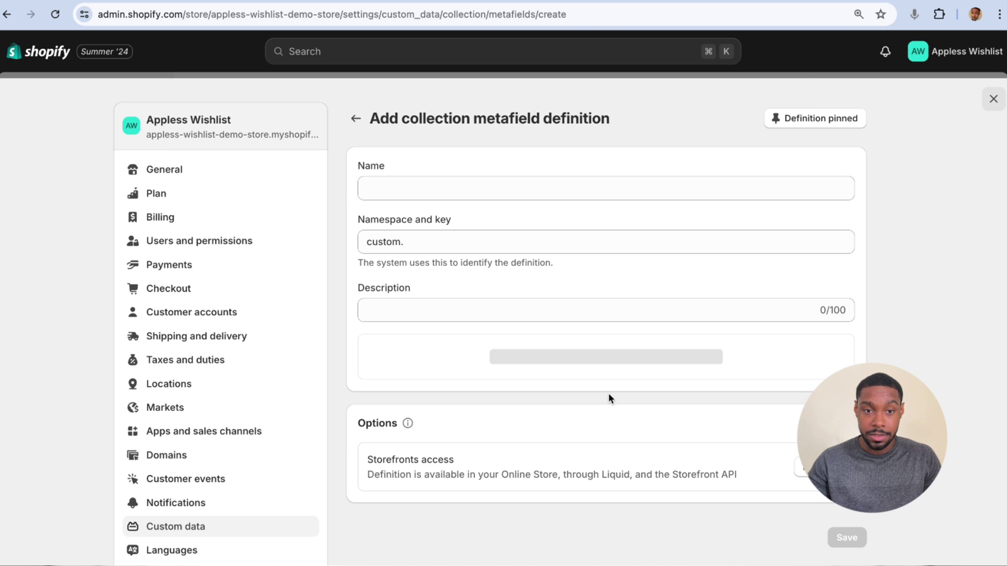
{"action": "left_click", "coordinate": [491, 187]}
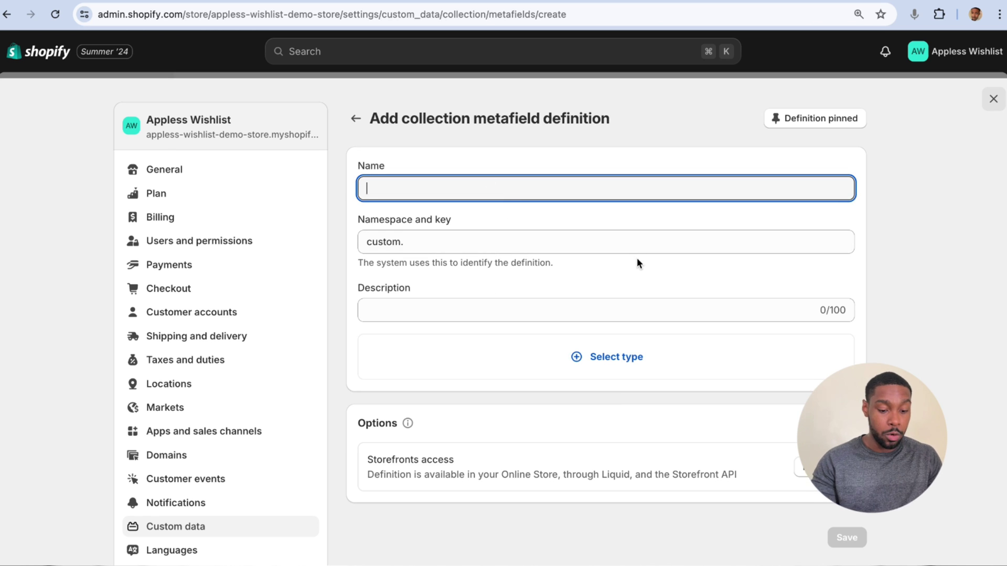
{"action": "type", "text": "Sub Collection O"}
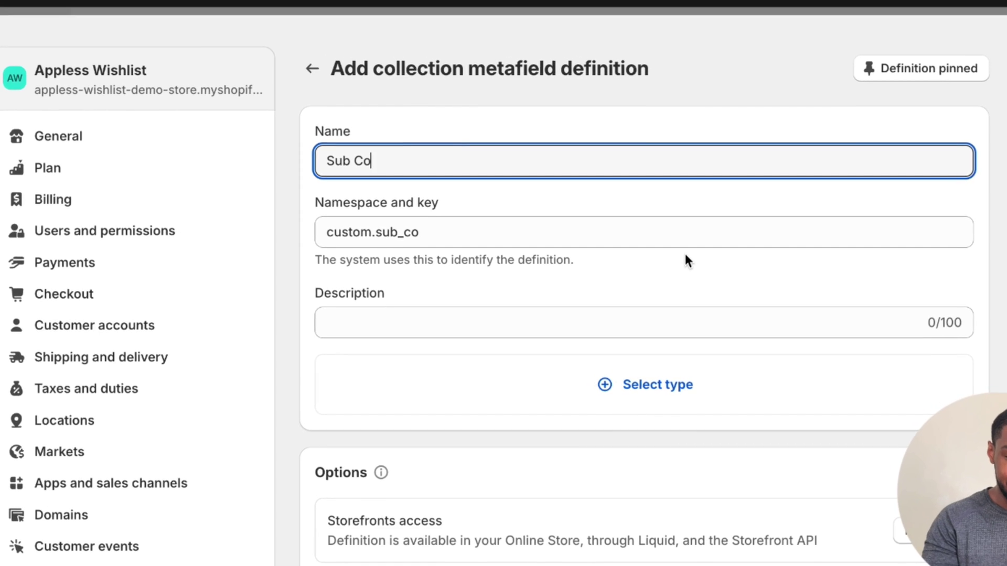
{"action": "type", "text": "ne"}
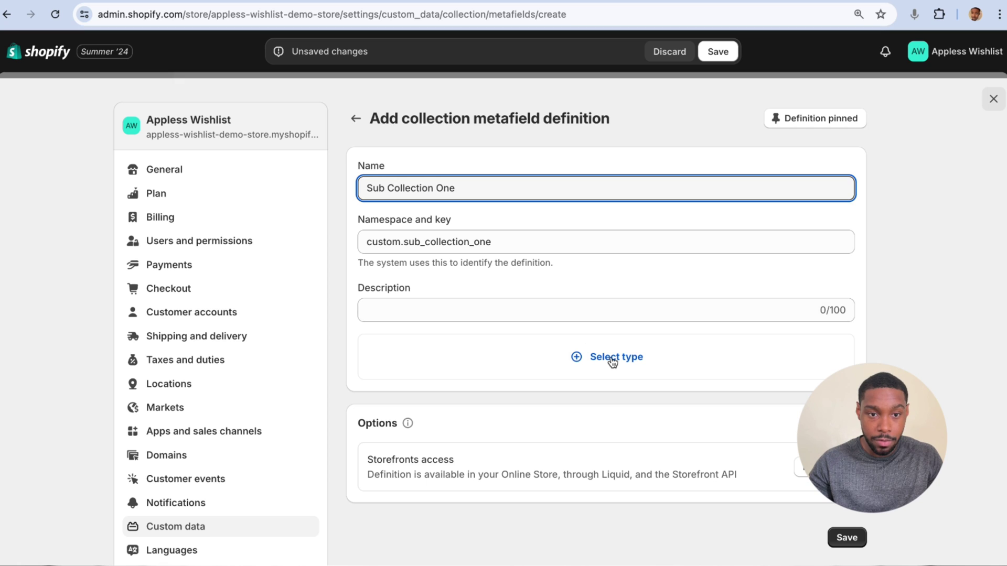
{"action": "left_click", "coordinate": [581, 306]}
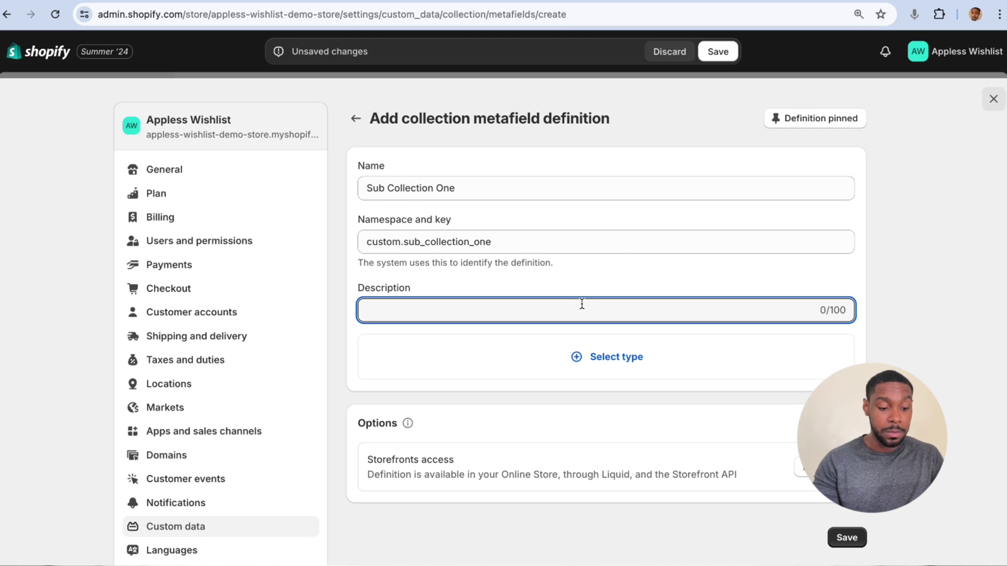
{"action": "key", "text": "Caps_Lock"}
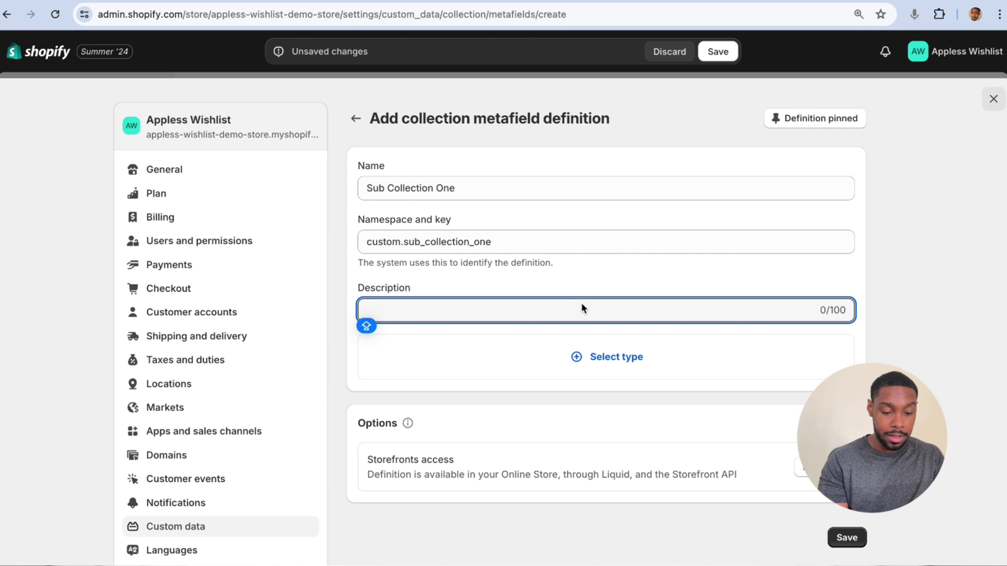
{"action": "type", "text": "S"}
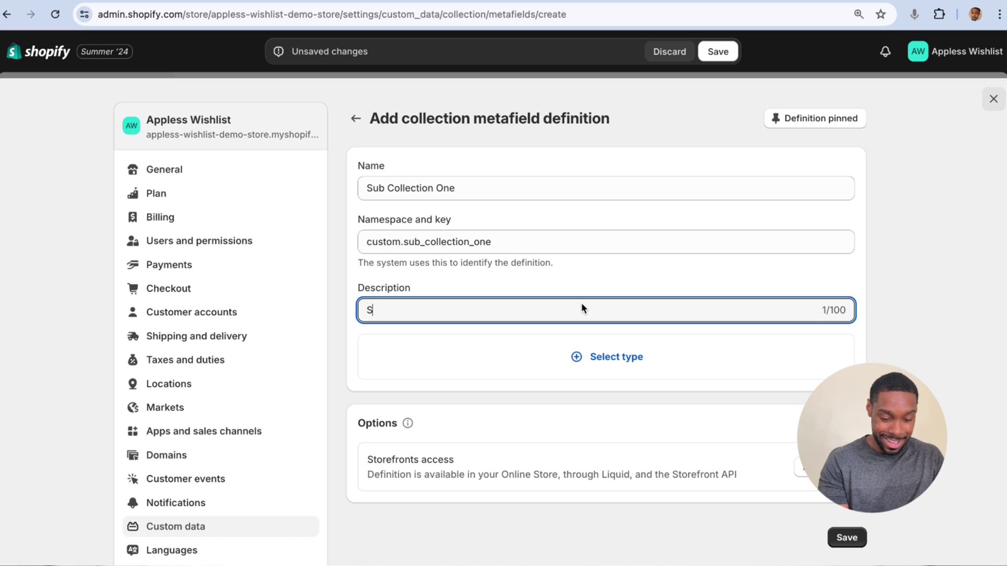
{"action": "type", "text": "in Collection for P"}
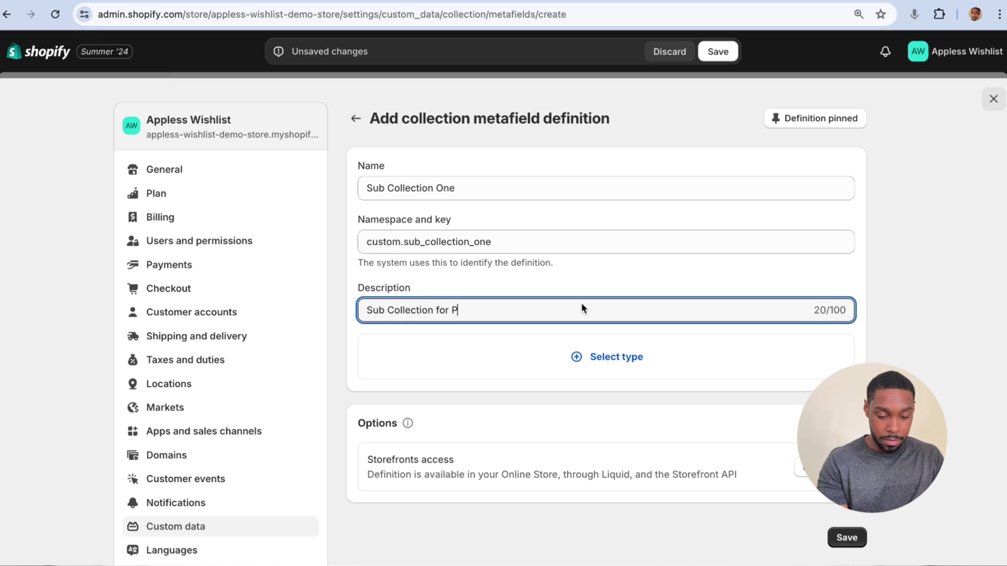
{"action": "key", "text": "BackSpace"}
{"action": "type", "text": "Collections Page"}
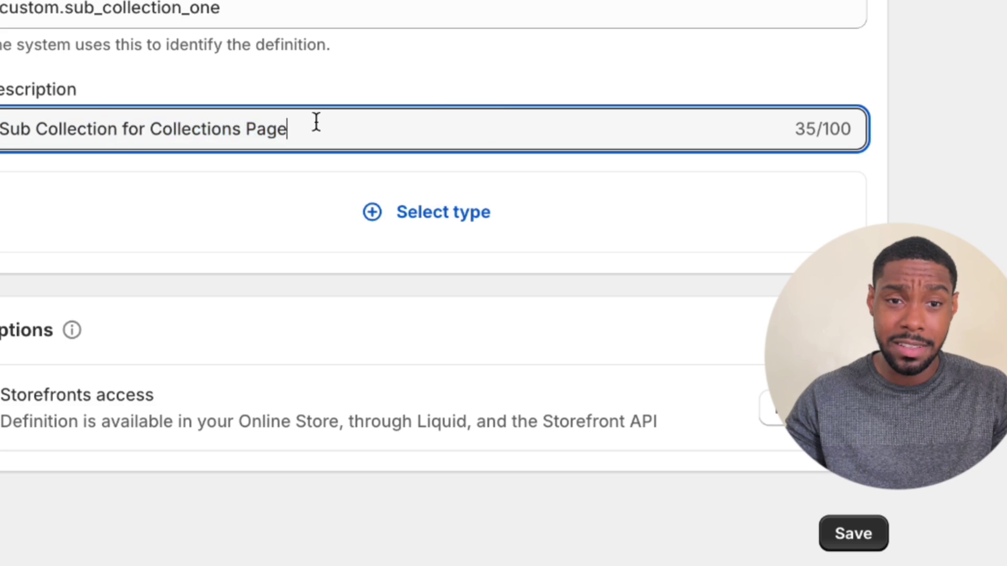
{"action": "left_click_drag", "start_coordinate": [450, 310], "coordinate": [551, 317]}
{"action": "left_click", "coordinate": [323, 136]}
Set its type to a single Collection reference and save the definition.
{"action": "left_click", "coordinate": [455, 217]}
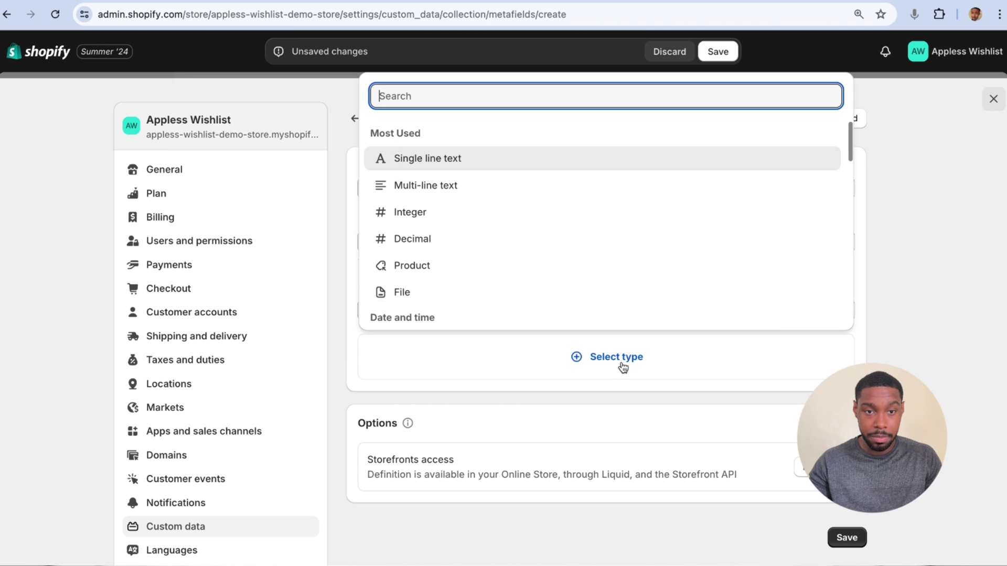
{"action": "scroll", "coordinate": [551, 245], "scroll_direction": "down", "scroll_amount": 2}
{"action": "scroll", "coordinate": [554, 247], "scroll_direction": "down", "scroll_amount": 10}
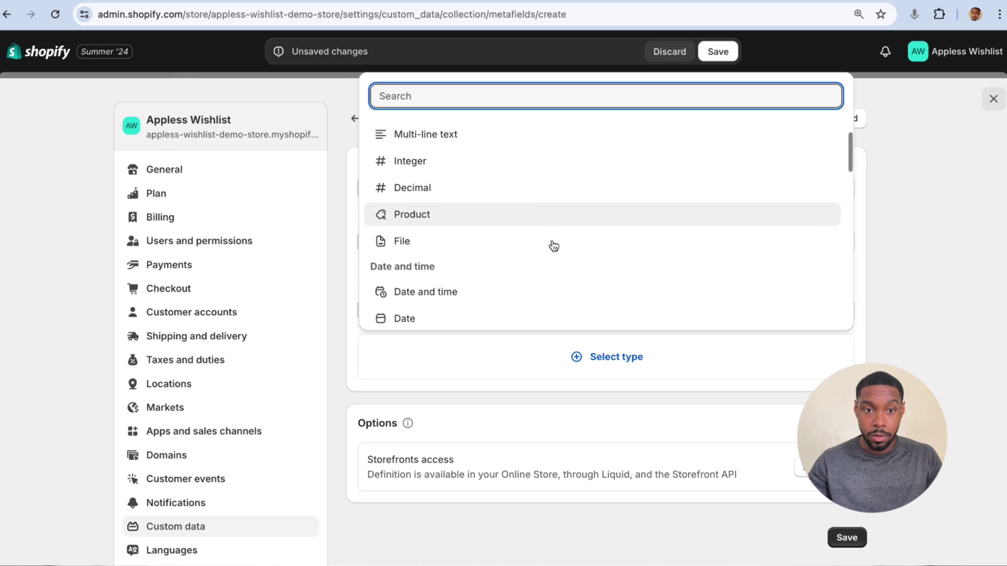
{"action": "scroll", "coordinate": [555, 247], "scroll_direction": "down", "scroll_amount": 5}
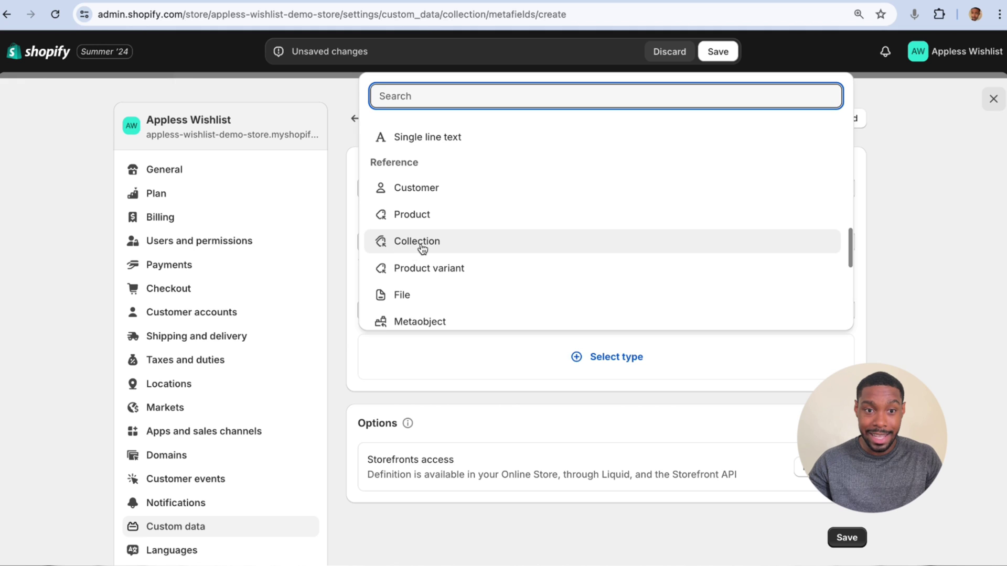
{"action": "left_click", "coordinate": [422, 248]}
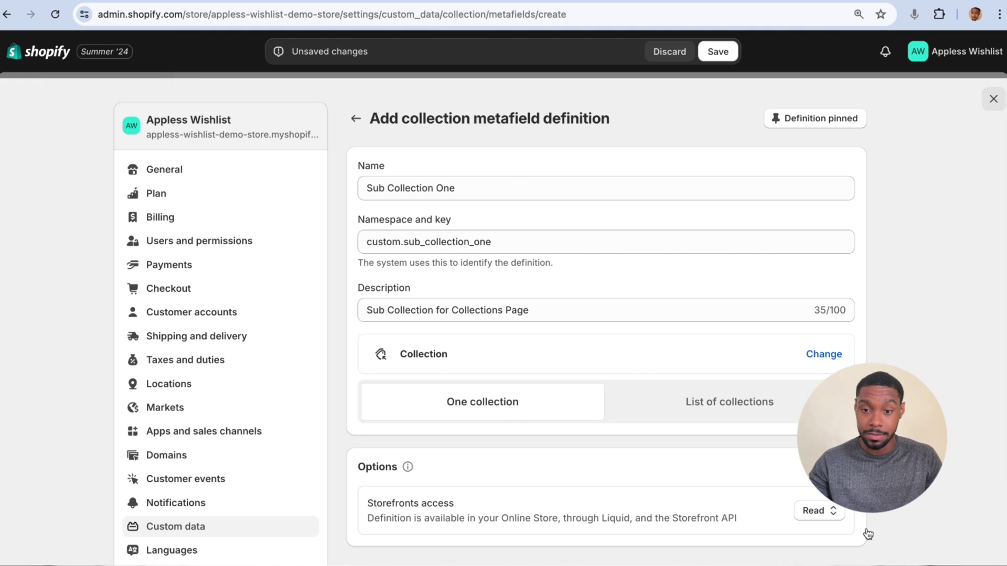
{"action": "left_click", "coordinate": [717, 52]}
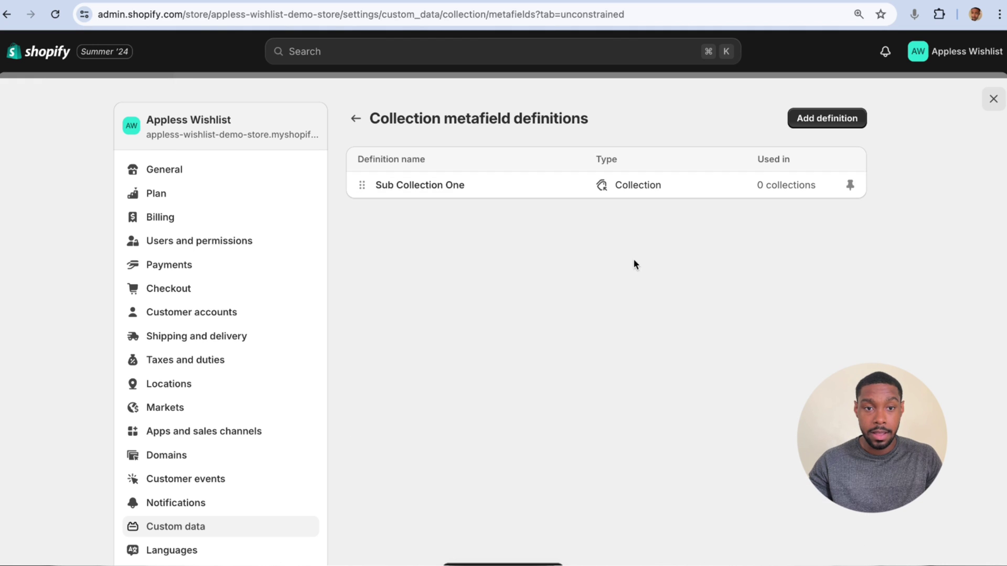
Fill in a second definition 'Sub Collection Two' with the same description and Collection type.
{"action": "left_click", "coordinate": [818, 121]}
{"action": "left_click", "coordinate": [464, 186]}
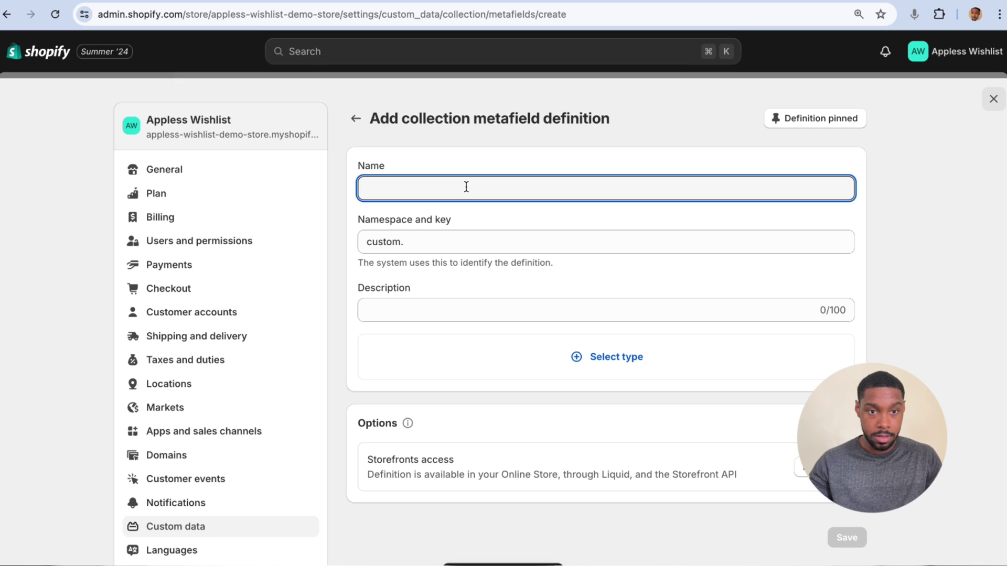
{"action": "type", "text": "S"}
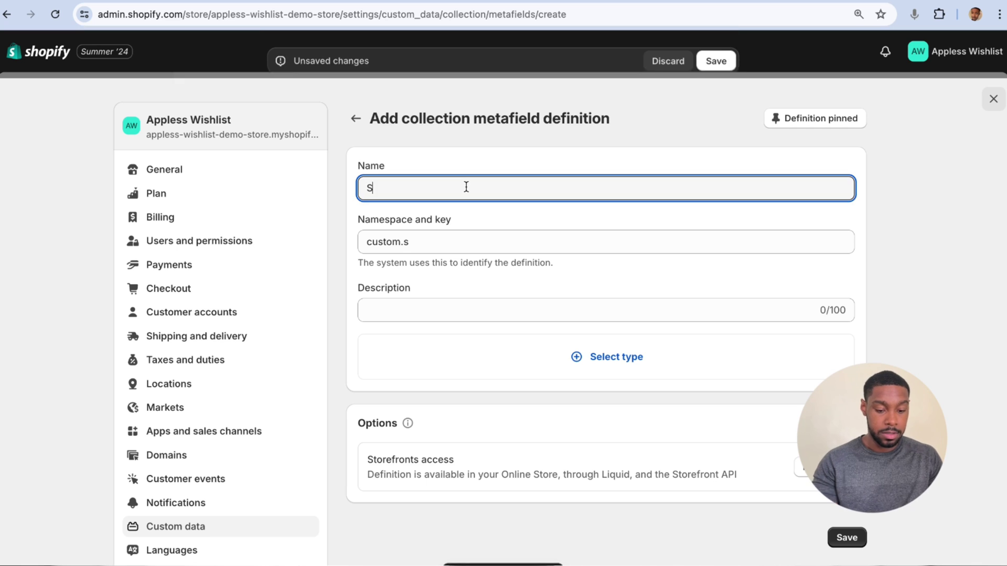
{"action": "type", "text": "ub Collectio"}
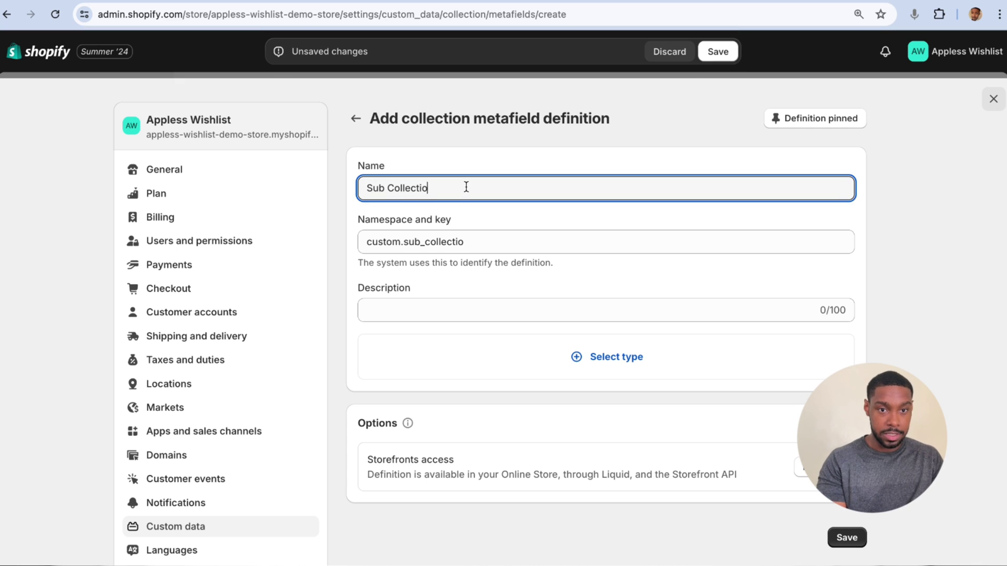
{"action": "type", "text": "on "}
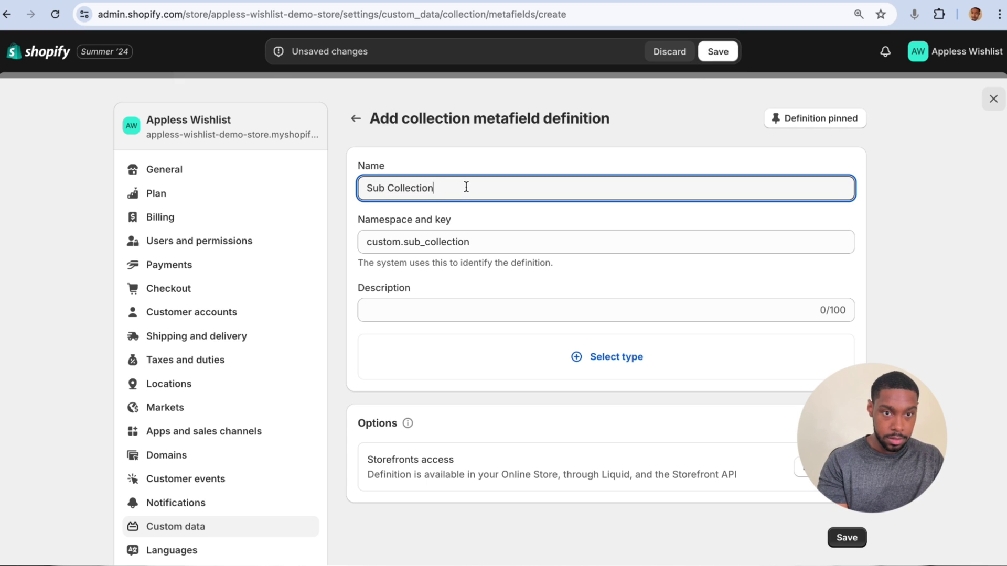
{"action": "type", "text": "Two"}
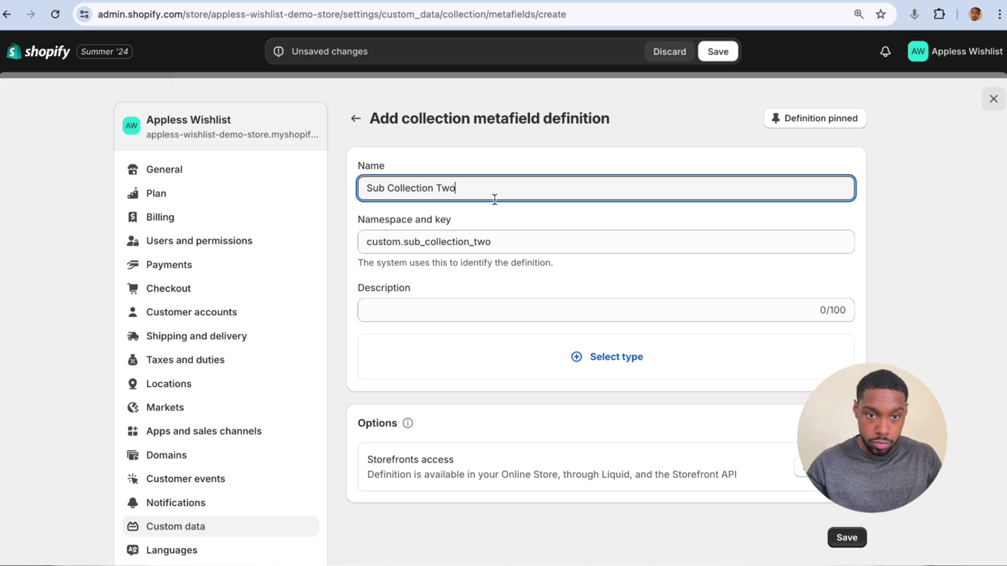
{"action": "left_click", "coordinate": [490, 302]}
{"action": "type", "text": "Sub Collection for Collections Page"}
{"action": "left_click", "coordinate": [611, 355]}
{"action": "scroll", "coordinate": [517, 299], "scroll_direction": "down", "scroll_amount": 8}
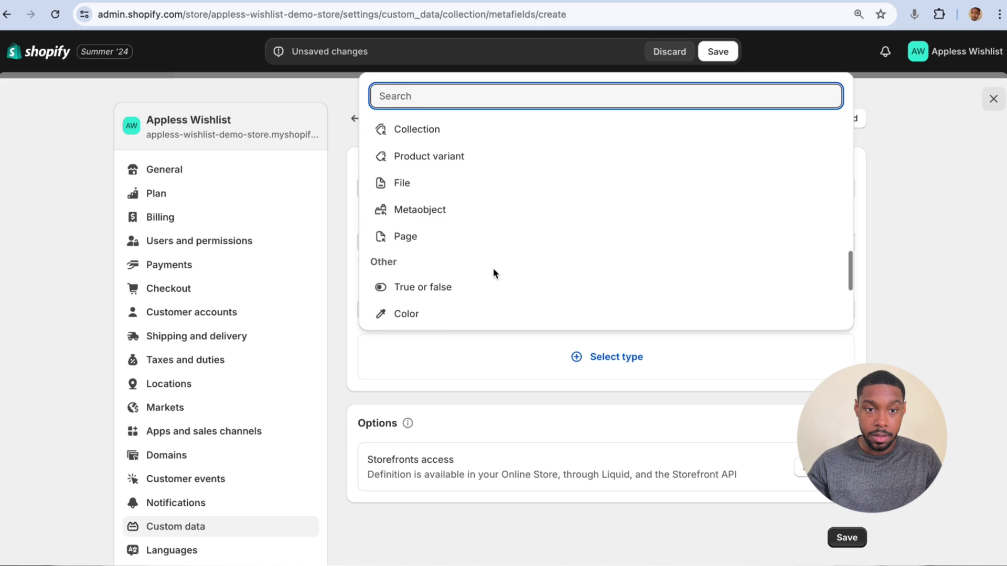
{"action": "left_click", "coordinate": [435, 137]}
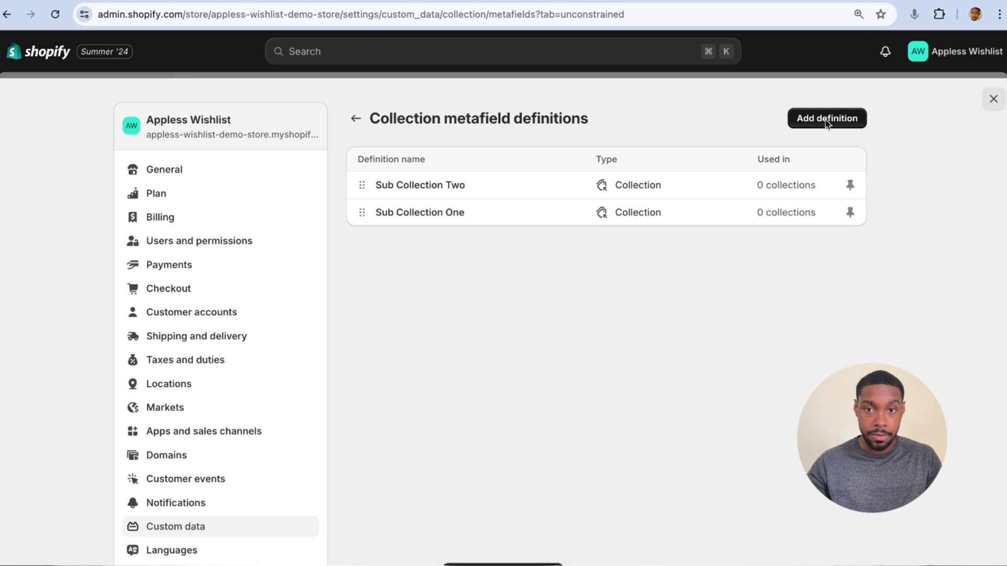
Save Sub Collection Two, then name a third definition 'Sub Collection Three' with the pasted description.
{"action": "left_click", "coordinate": [825, 117]}
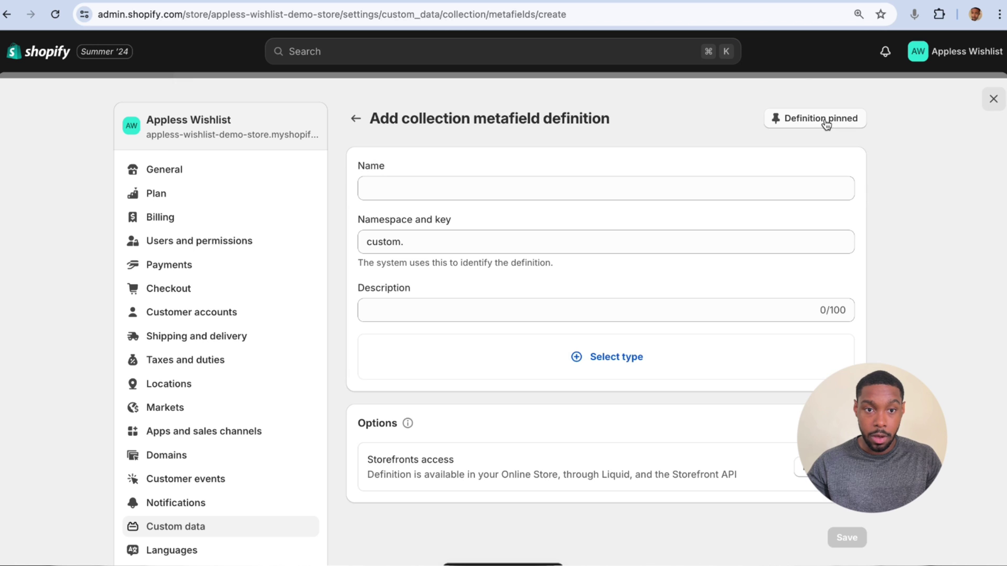
{"action": "left_click", "coordinate": [547, 196]}
{"action": "type", "text": "Sub "}
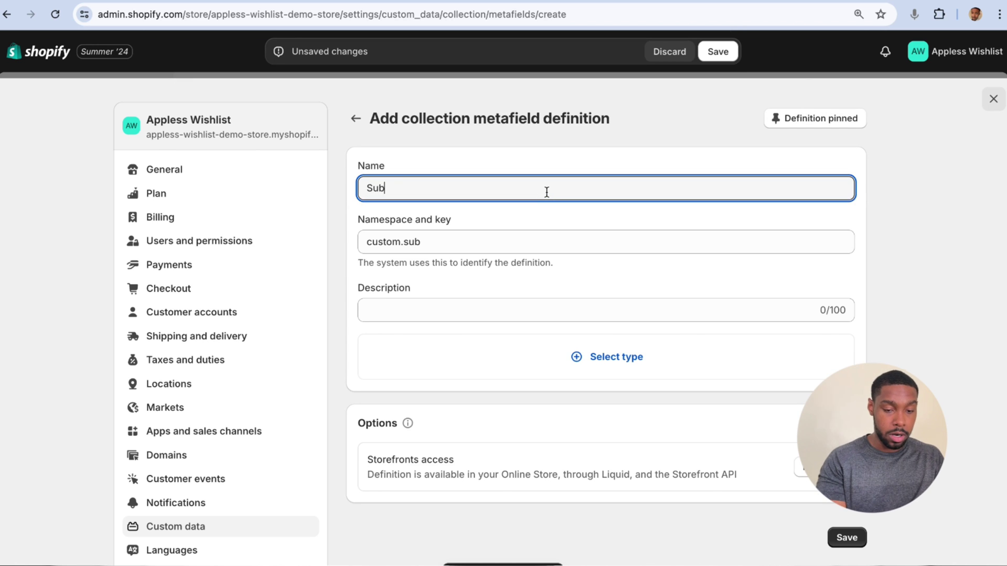
{"action": "type", "text": "Collection"}
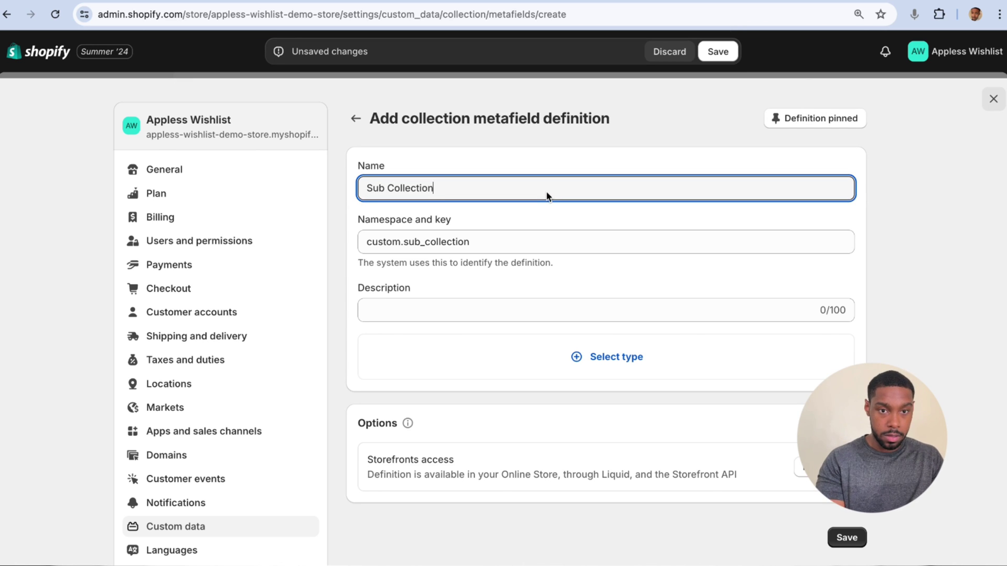
{"action": "type", "text": " Three"}
{"action": "left_click", "coordinate": [589, 315]}
{"action": "type", "text": "Sub Collection for Collections Page"}
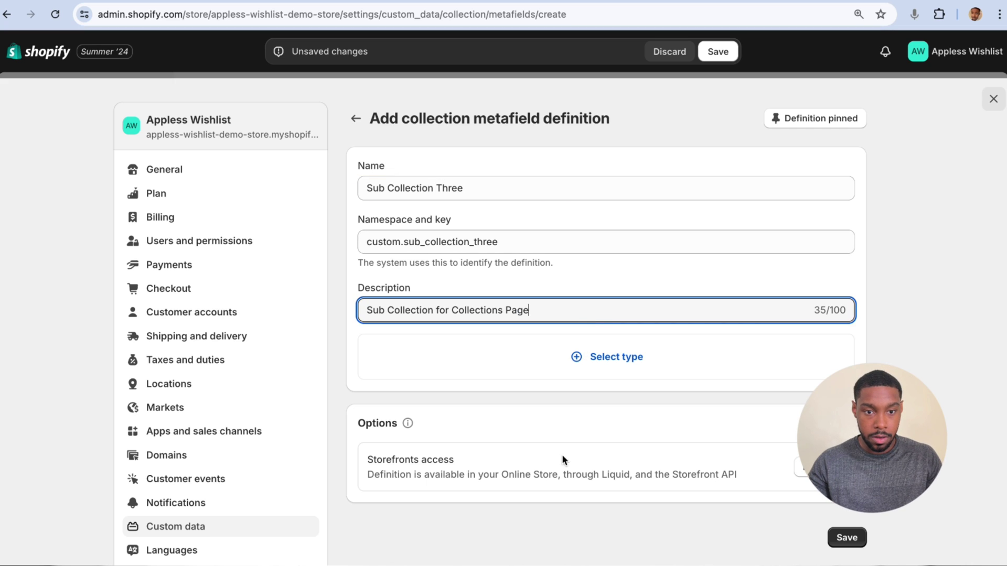
Make Sub Collection Three a Collection reference and save it.
{"action": "left_click", "coordinate": [571, 359]}
{"action": "scroll", "coordinate": [546, 260], "scroll_direction": "down", "scroll_amount": 3}
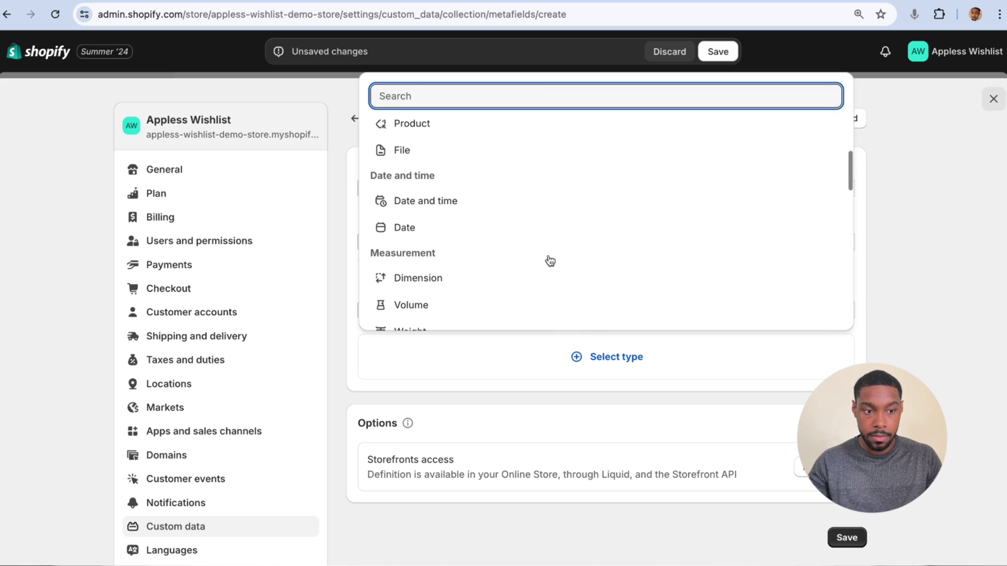
{"action": "scroll", "coordinate": [607, 272], "scroll_direction": "down", "scroll_amount": 1}
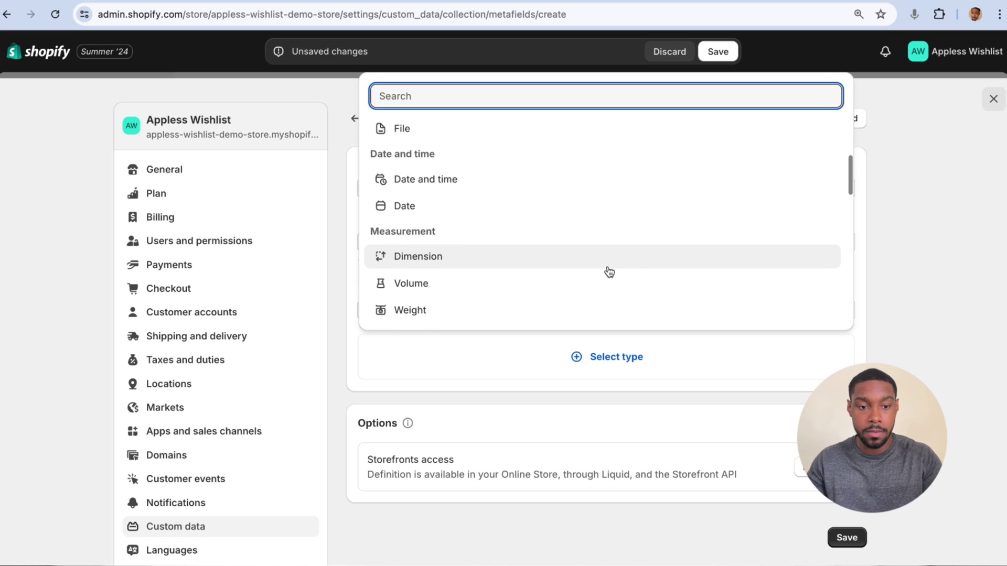
{"action": "scroll", "coordinate": [659, 231], "scroll_direction": "down", "scroll_amount": 2}
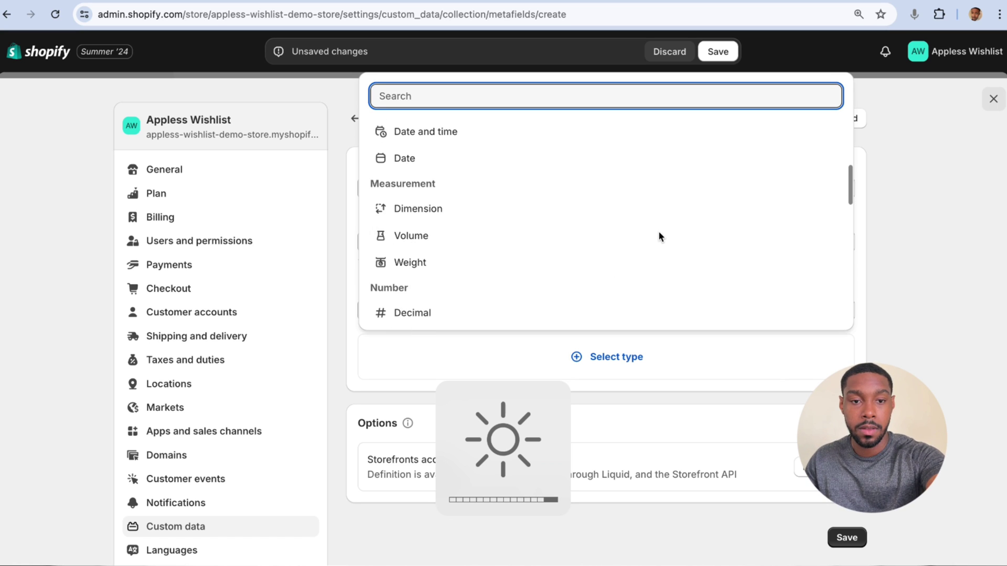
{"action": "scroll", "coordinate": [659, 239], "scroll_direction": "down", "scroll_amount": 5}
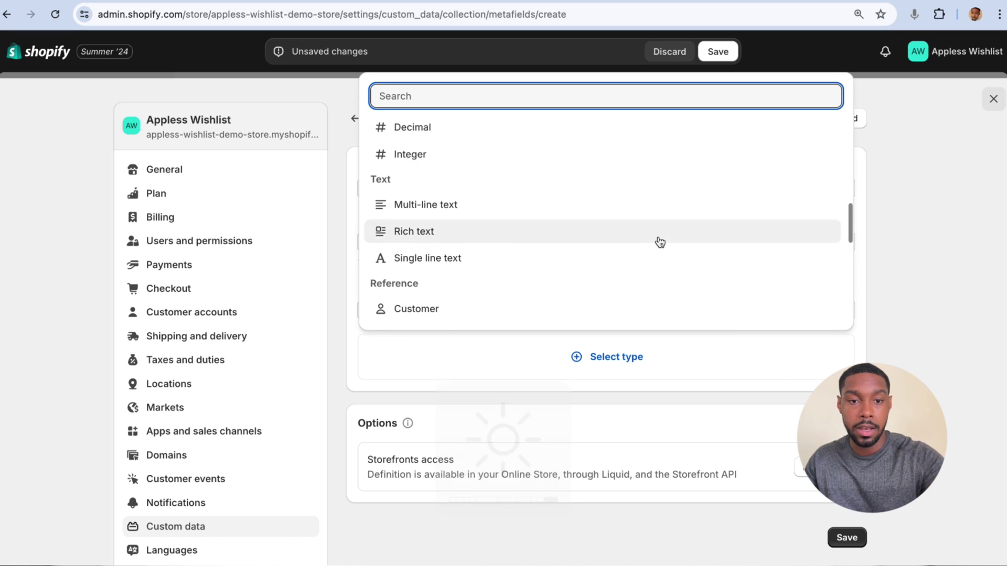
{"action": "left_click", "coordinate": [538, 242]}
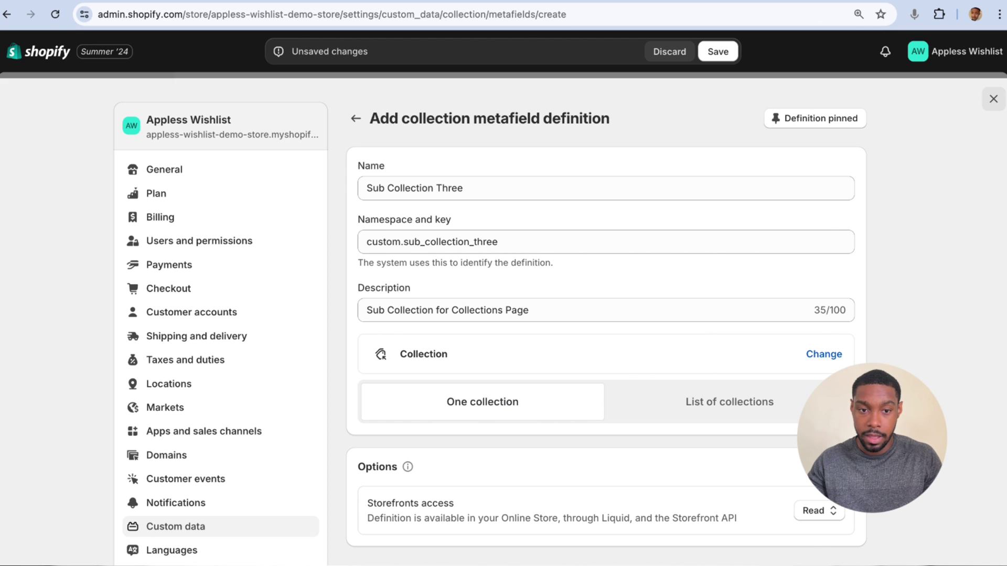
{"action": "key", "text": "super+s"}
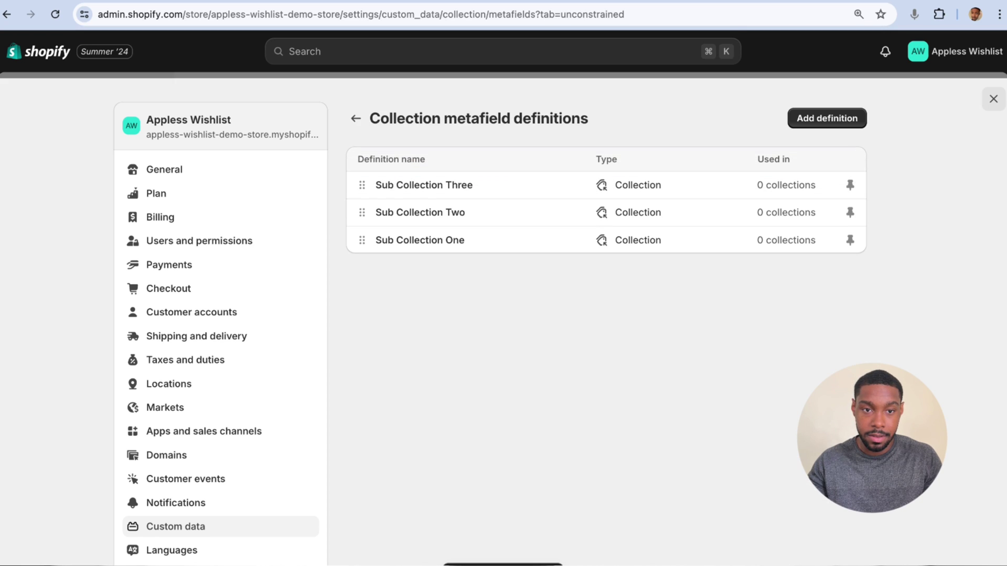
Drag the metafield definitions into One, Two, Three order and close Settings.
{"action": "mouse_move", "coordinate": [359, 211]}
{"action": "left_mouse_down"}
{"action": "mouse_move", "coordinate": [360, 186]}
{"action": "mouse_move", "coordinate": [357, 202]}
{"action": "left_mouse_up"}
{"action": "left_click_drag", "start_coordinate": [360, 241], "coordinate": [375, 200]}
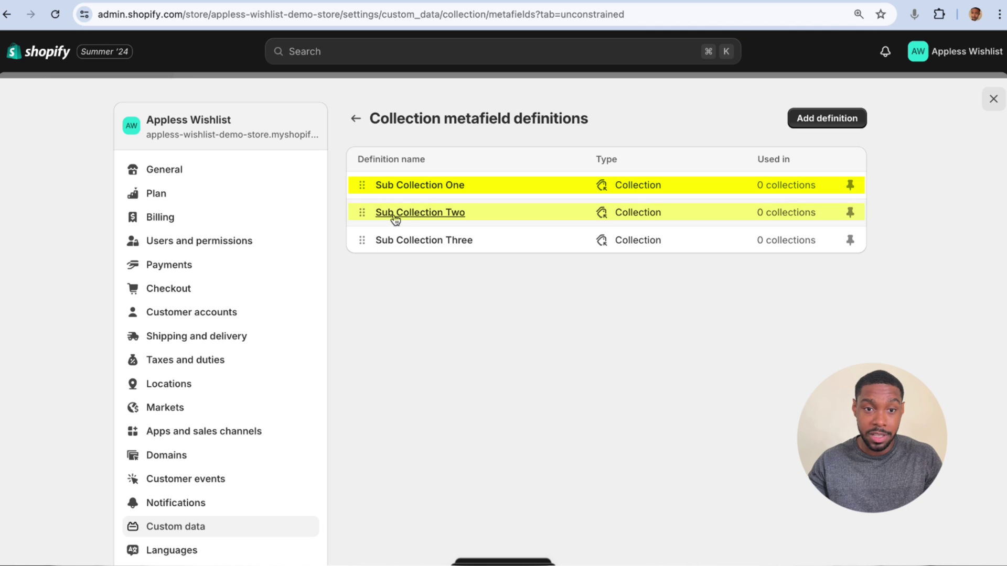
{"action": "left_click", "coordinate": [996, 103]}
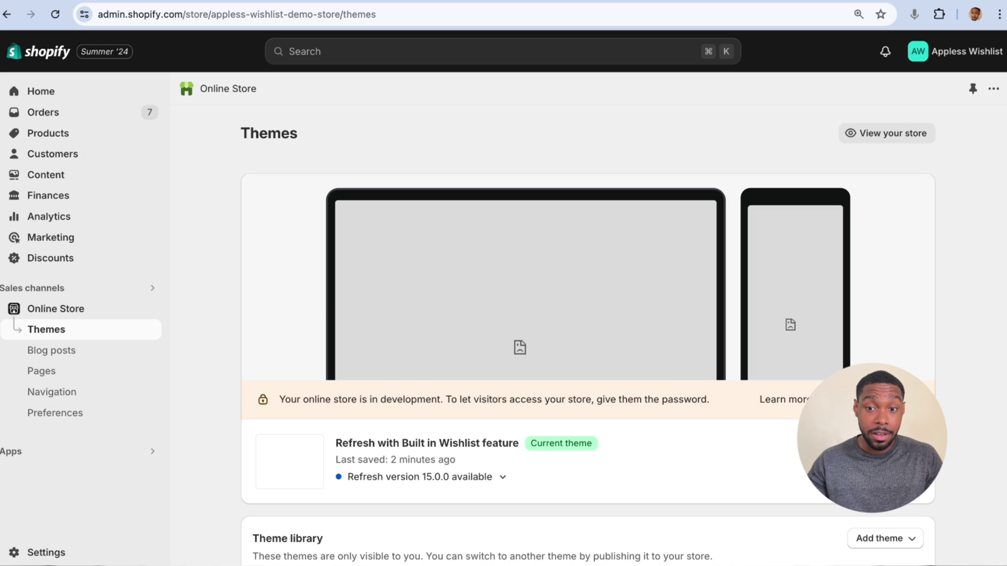
{"action": "left_click", "coordinate": [70, 135]}
Open the Valentine's Day collection and scroll to its empty Sub Collection metafields.
{"action": "left_click", "coordinate": [73, 155]}
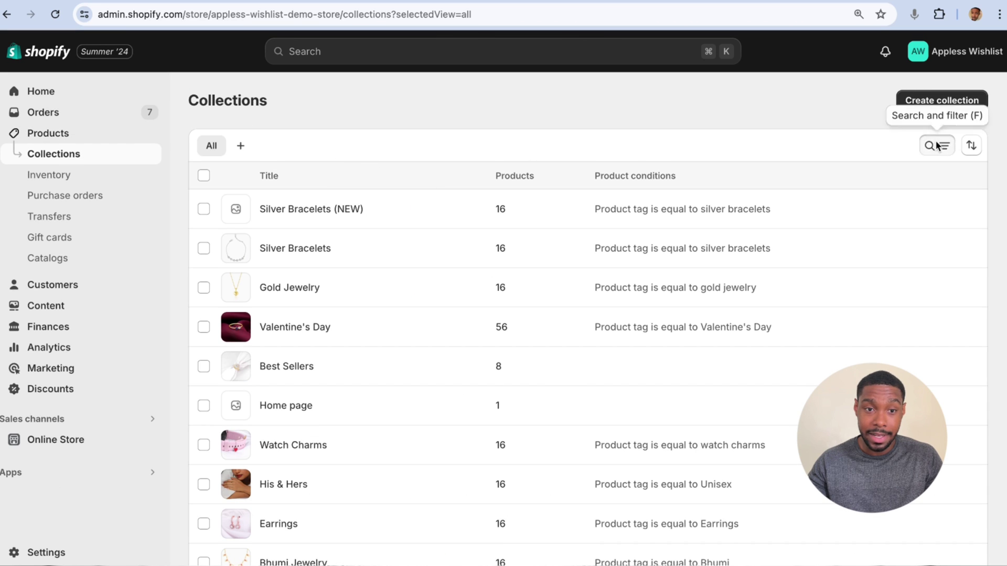
{"action": "left_click", "coordinate": [936, 145]}
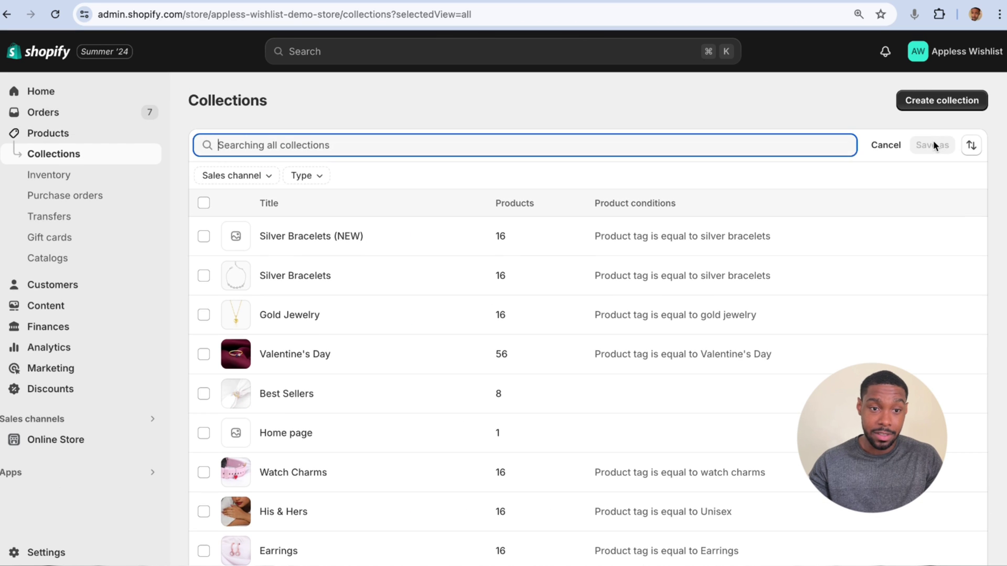
{"action": "left_click", "coordinate": [323, 361]}
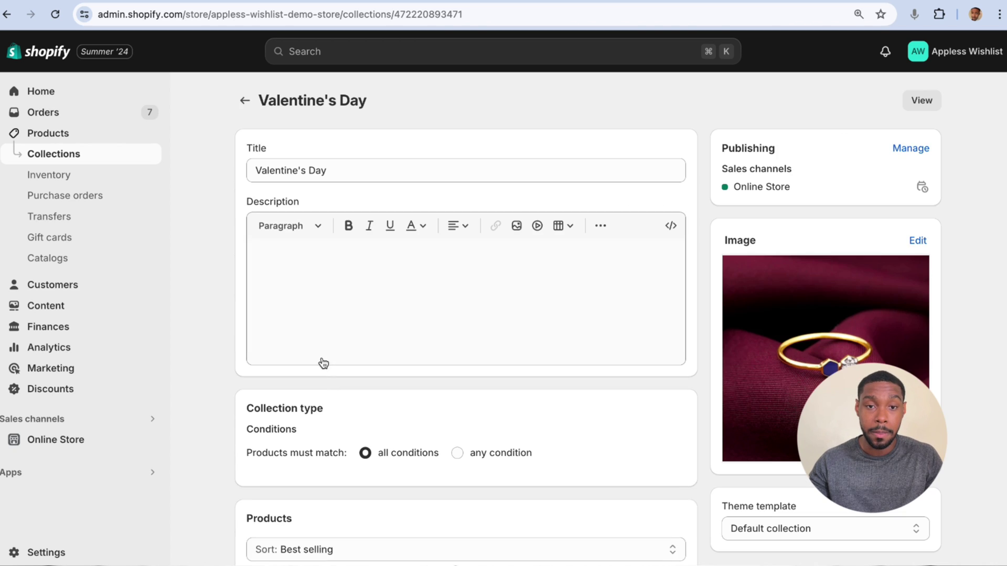
{"action": "scroll", "coordinate": [535, 315], "scroll_direction": "down", "scroll_amount": 8}
{"action": "scroll", "coordinate": [534, 315], "scroll_direction": "down", "scroll_amount": 10}
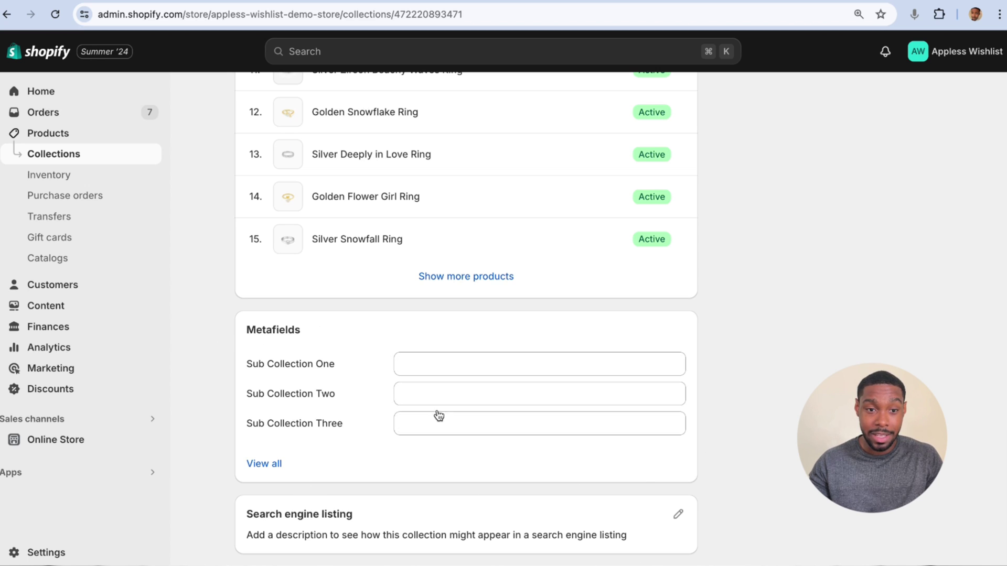
Set Sub Collection One to Gold Jewelry and Sub Collection Two to His & Hers.
{"action": "left_click", "coordinate": [461, 366]}
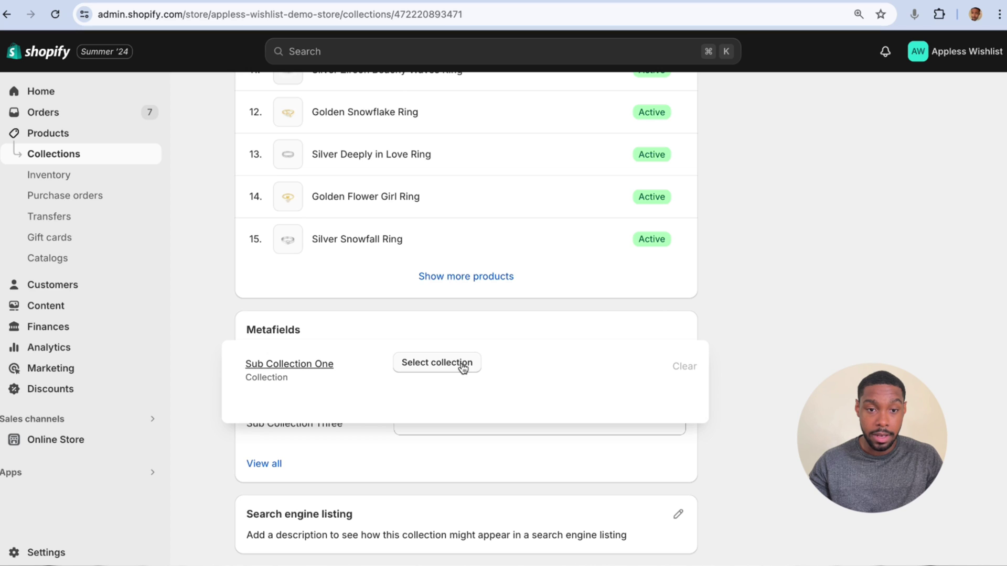
{"action": "left_click", "coordinate": [463, 366]}
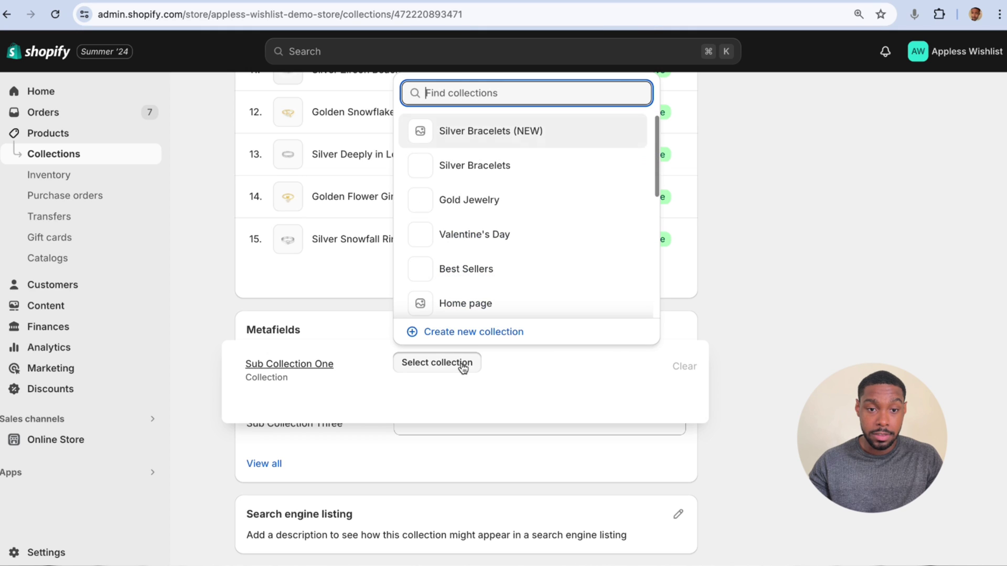
{"action": "left_click", "coordinate": [468, 201]}
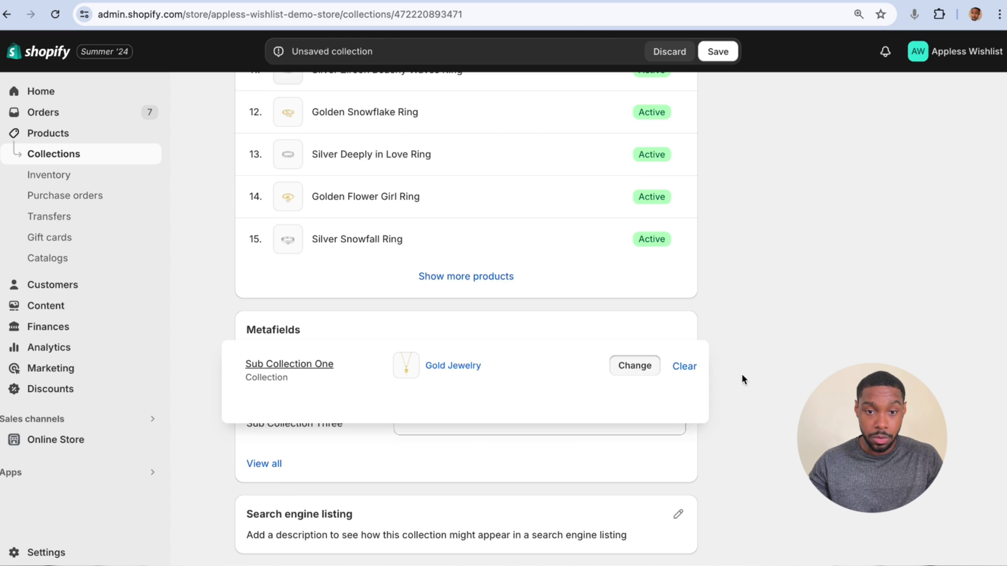
{"action": "left_click", "coordinate": [527, 394]}
{"action": "left_click", "coordinate": [462, 393]}
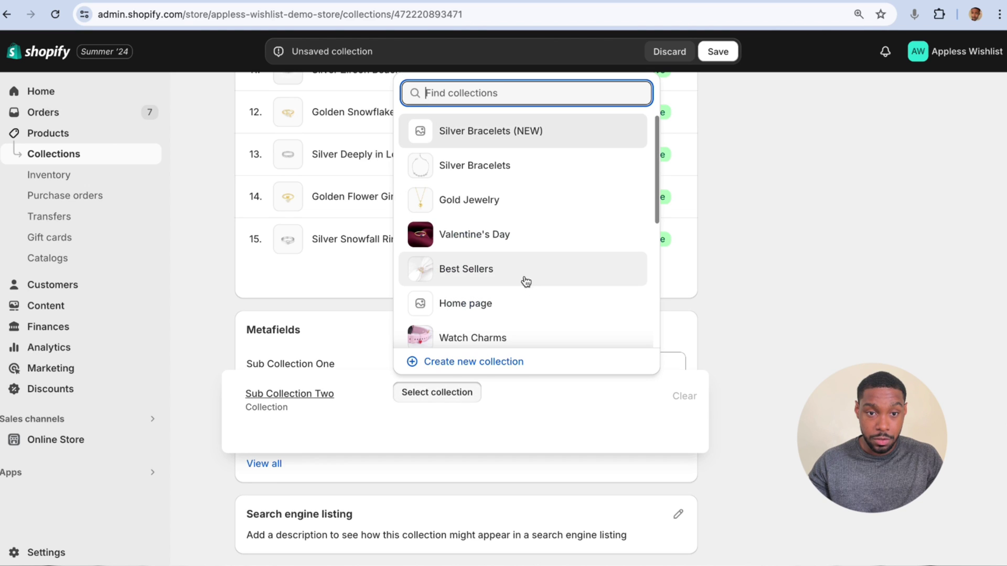
{"action": "type", "text": "His"}
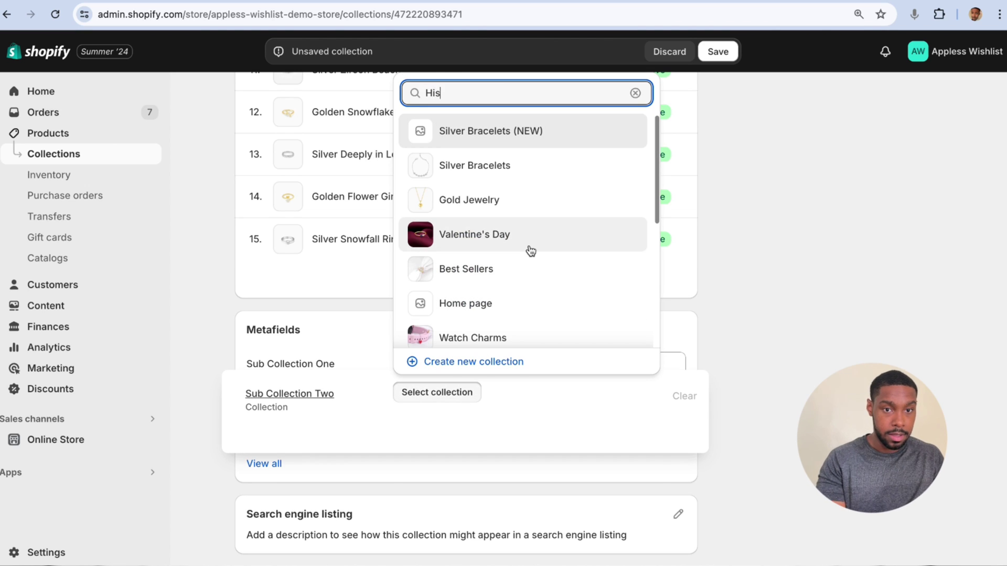
{"action": "left_click", "coordinate": [474, 461]}
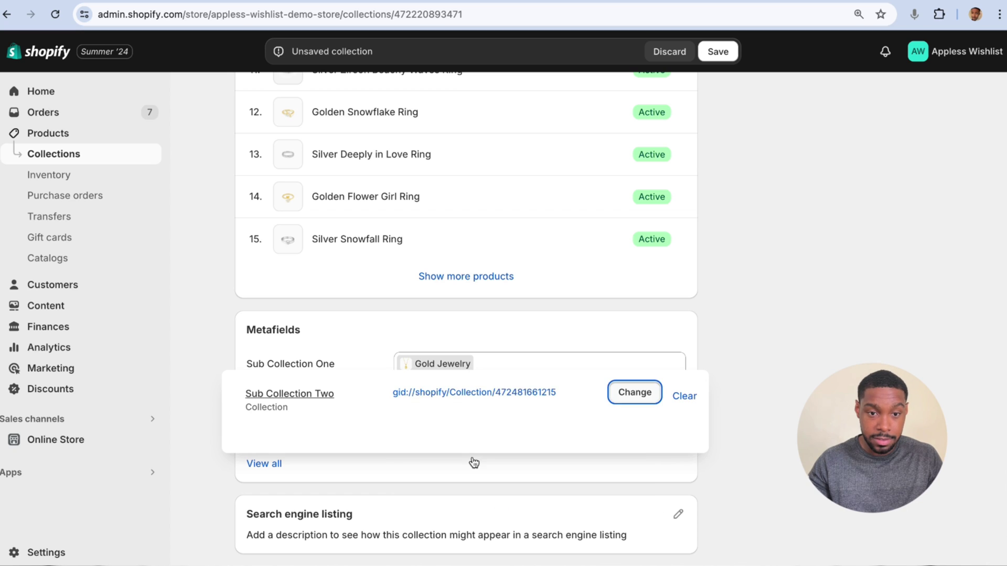
{"action": "left_click", "coordinate": [792, 375]}
Set Sub Collection Three to Love in Paris and save the collection.
{"action": "left_click", "coordinate": [557, 430]}
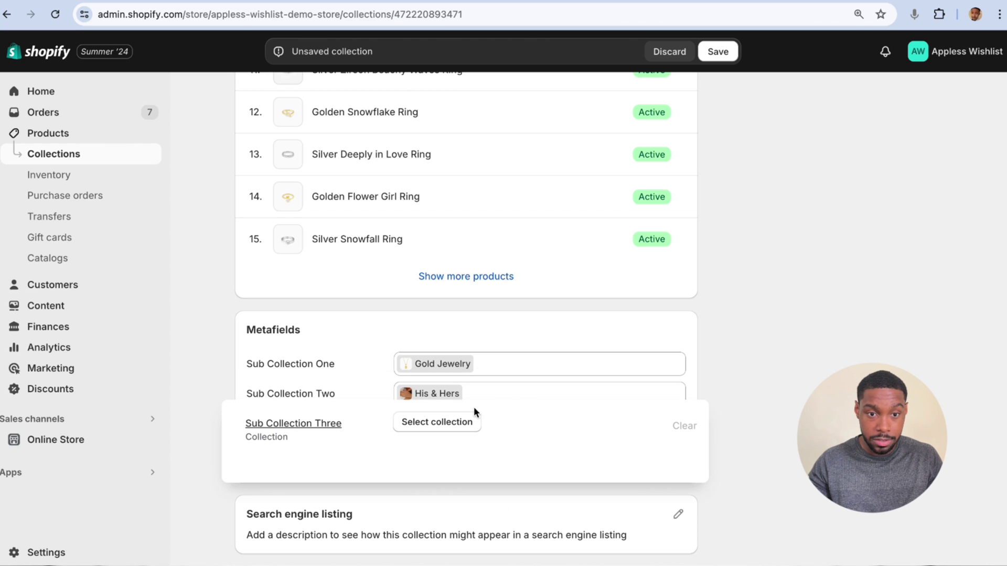
{"action": "left_click", "coordinate": [459, 422]}
{"action": "scroll", "coordinate": [504, 299], "scroll_direction": "down", "scroll_amount": 5}
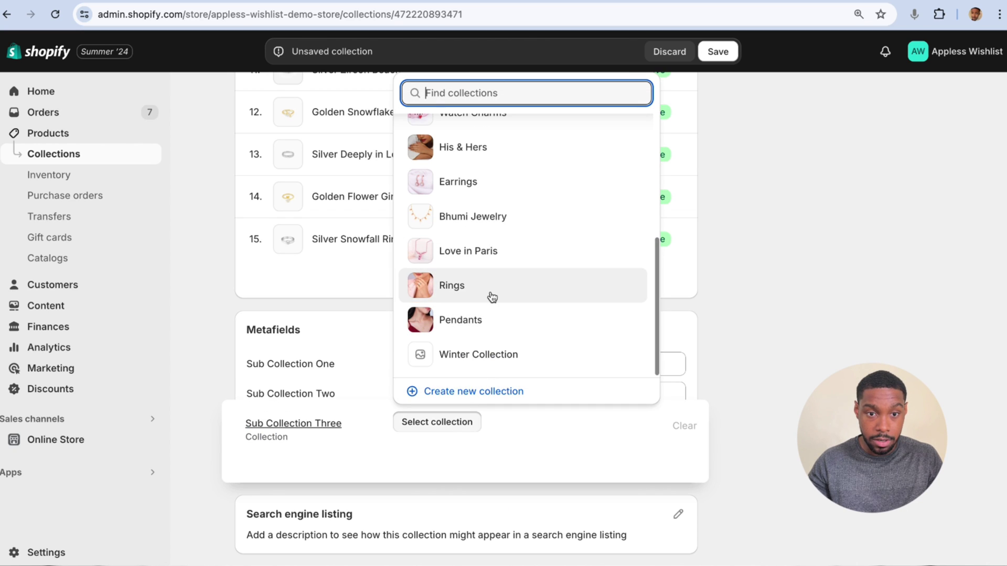
{"action": "left_click", "coordinate": [483, 261]}
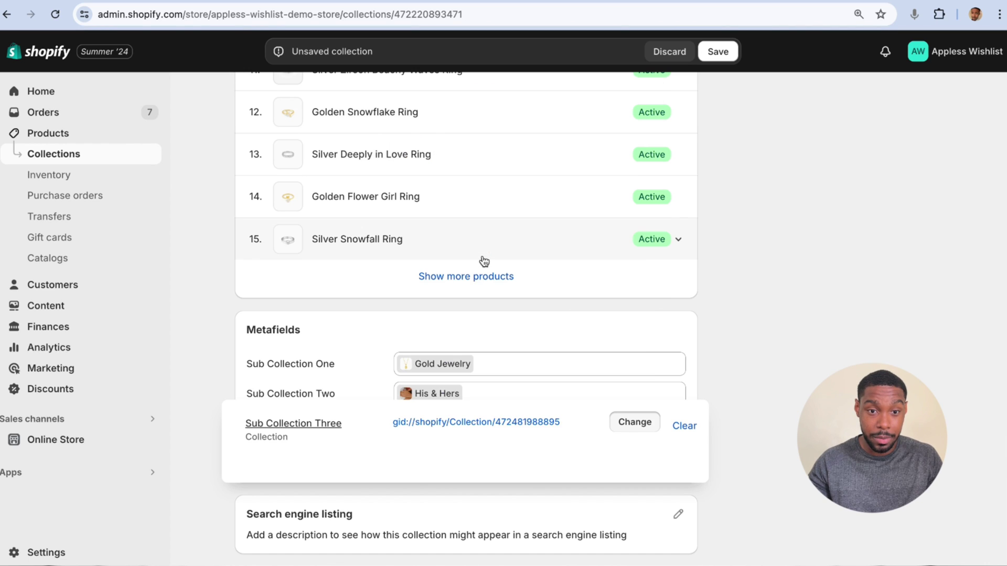
{"action": "left_click", "coordinate": [804, 374]}
{"action": "key", "text": "super+s"}
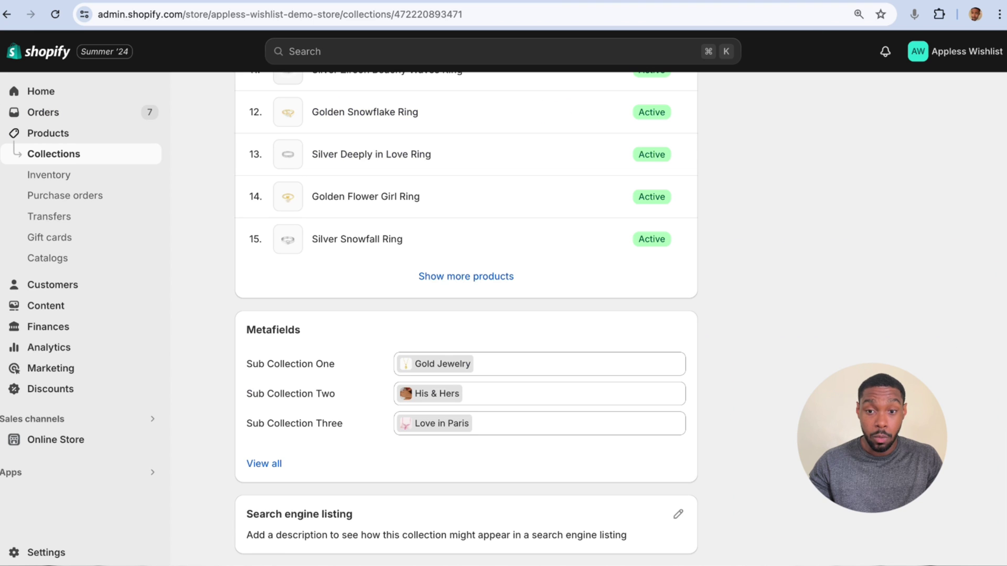
{"action": "scroll", "coordinate": [901, 368], "scroll_direction": "up", "scroll_amount": 15}
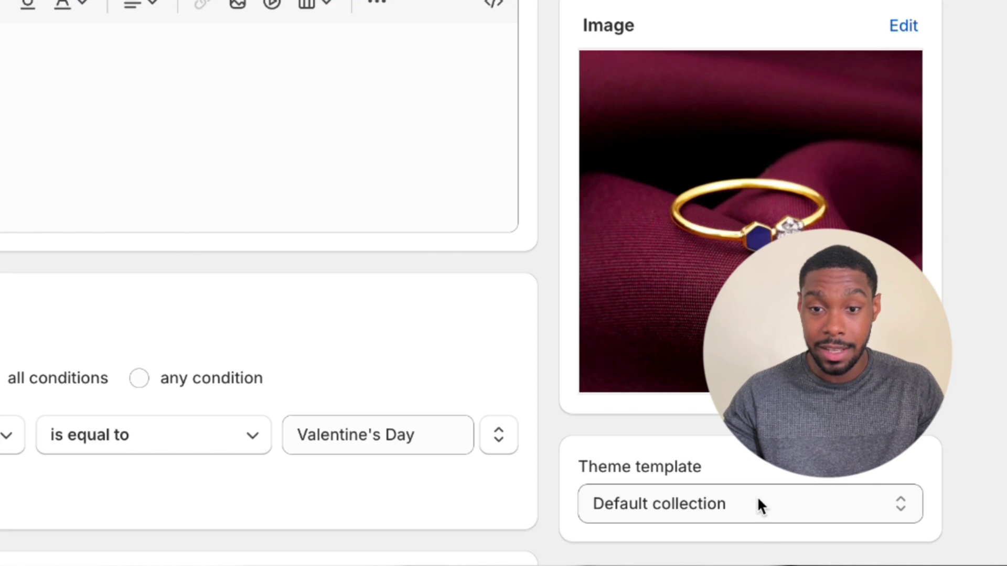
Assign the sub-collection theme template to Valentine's Day and reload the theme editor.
{"action": "left_click", "coordinate": [756, 497]}
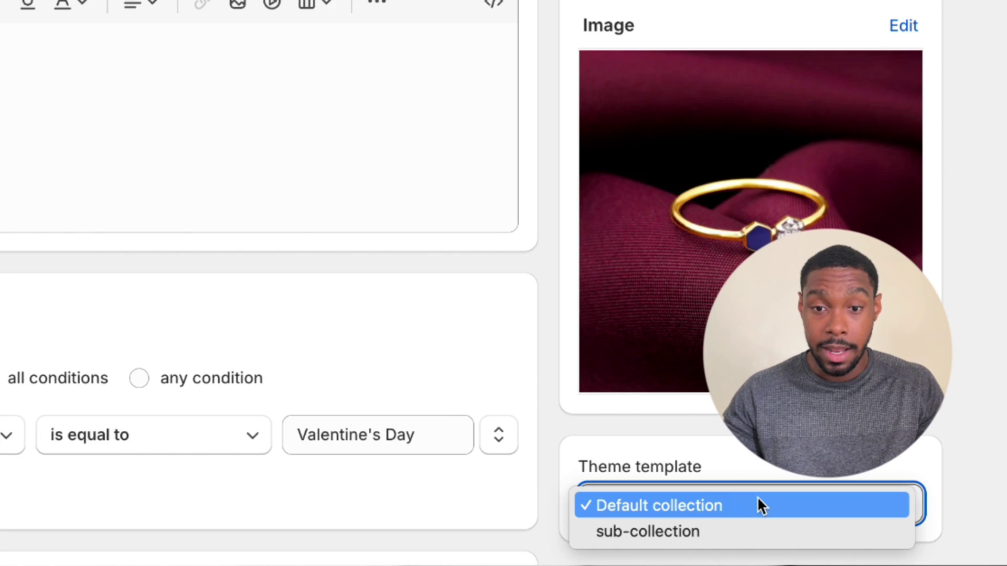
{"action": "left_click", "coordinate": [745, 530]}
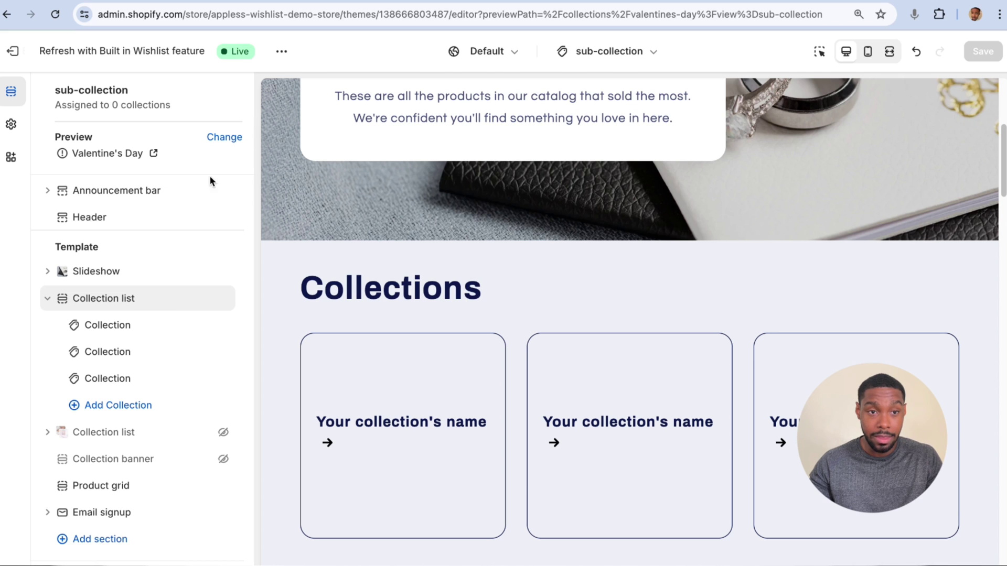
{"action": "left_click", "coordinate": [55, 15]}
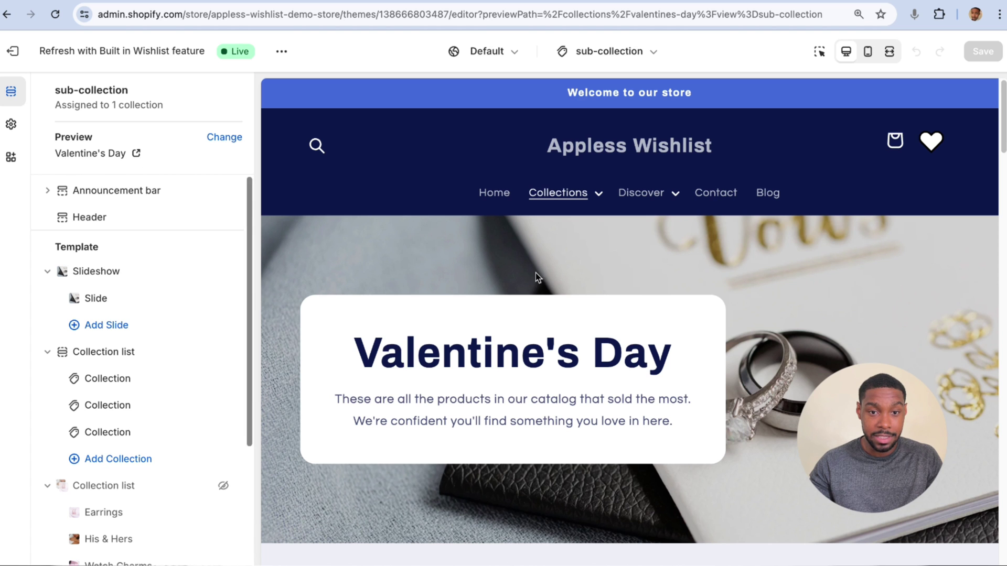
Delete the hidden second Collection list section and open the remaining Collection list's settings.
{"action": "scroll", "coordinate": [628, 436], "scroll_direction": "down", "scroll_amount": 2}
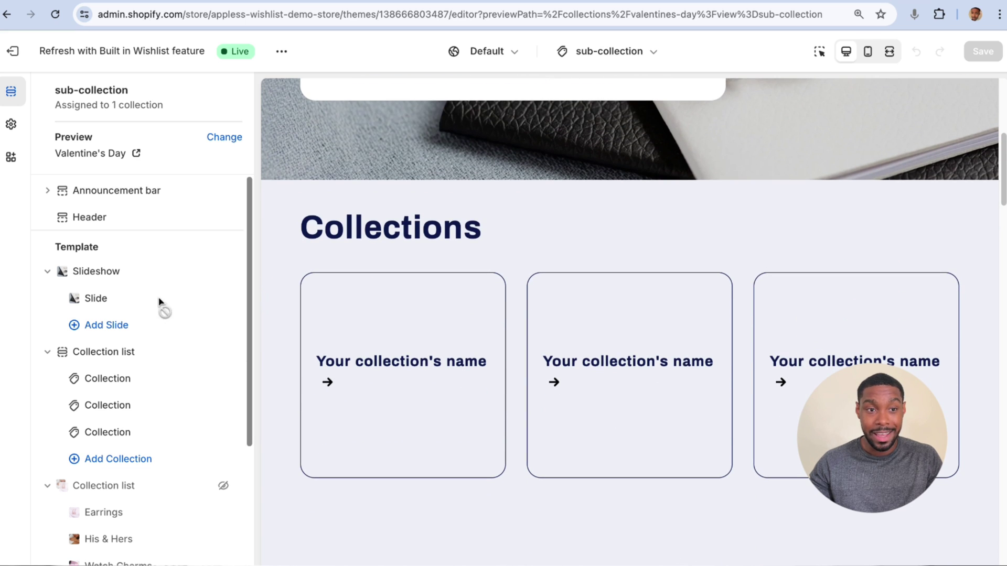
{"action": "left_click", "coordinate": [47, 271]}
{"action": "left_click", "coordinate": [45, 298]}
{"action": "left_click", "coordinate": [46, 325]}
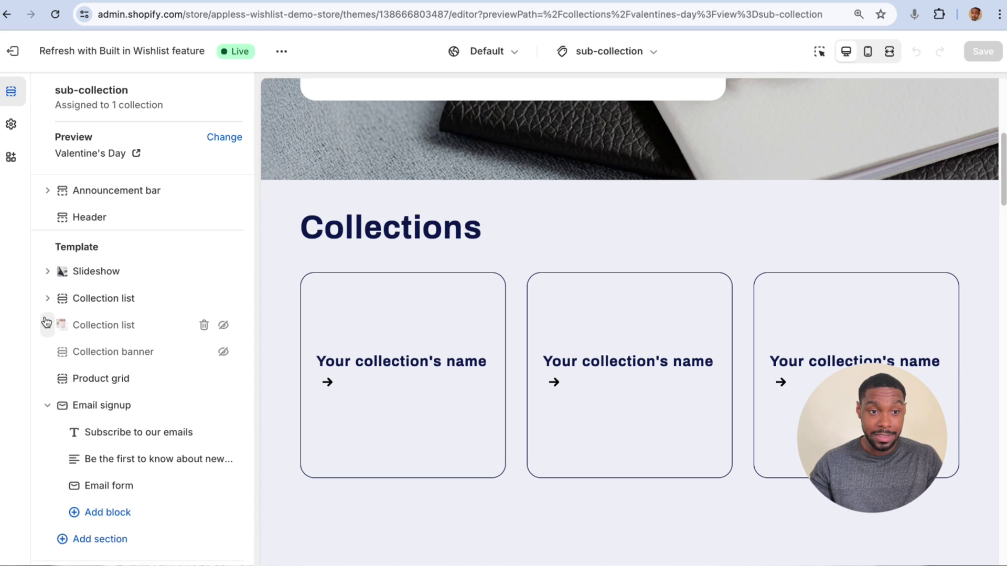
{"action": "left_click", "coordinate": [203, 328]}
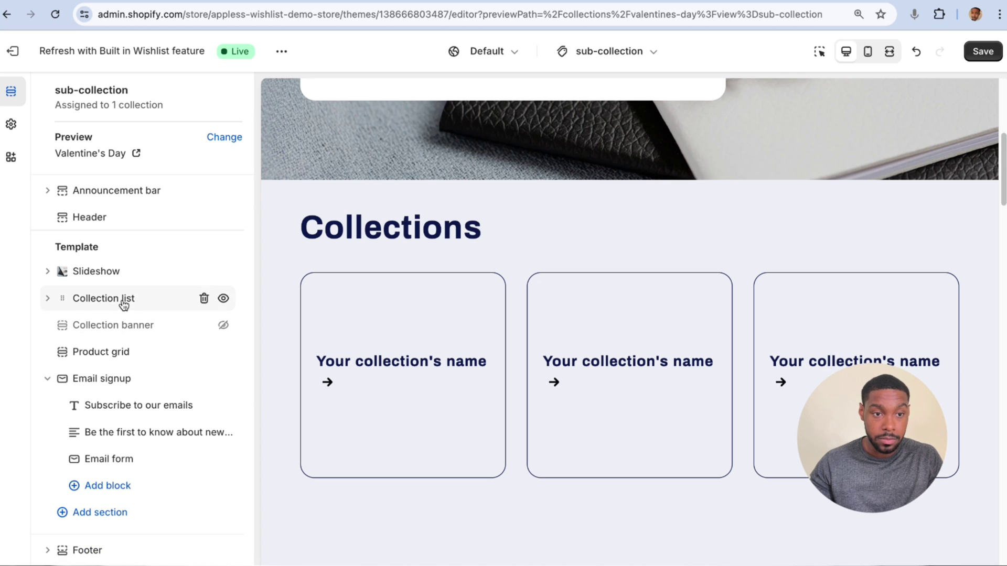
{"action": "left_click", "coordinate": [124, 300]}
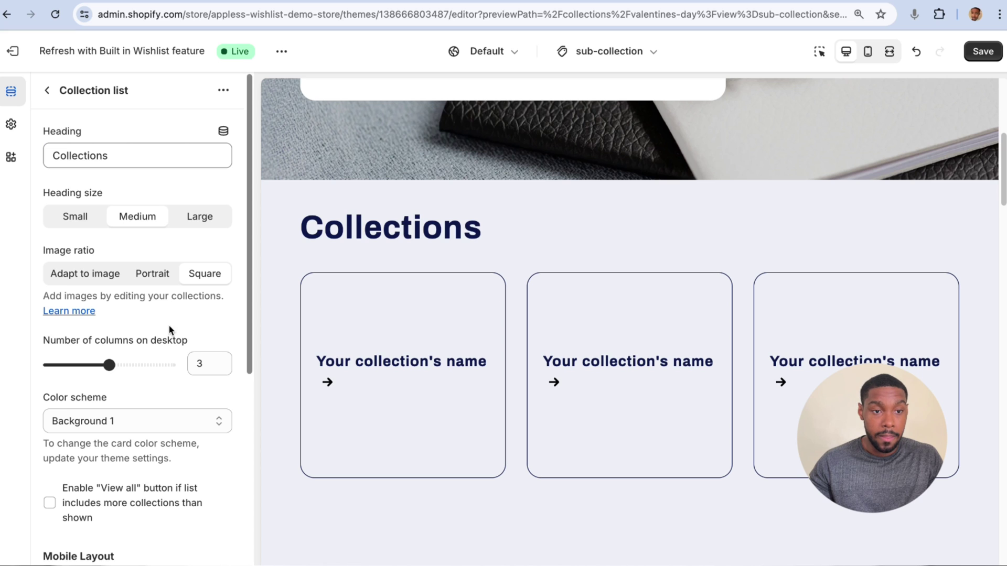
Link the first Collection block to the Sub Collection One metafield.
{"action": "left_click", "coordinate": [46, 92]}
{"action": "left_click", "coordinate": [125, 326]}
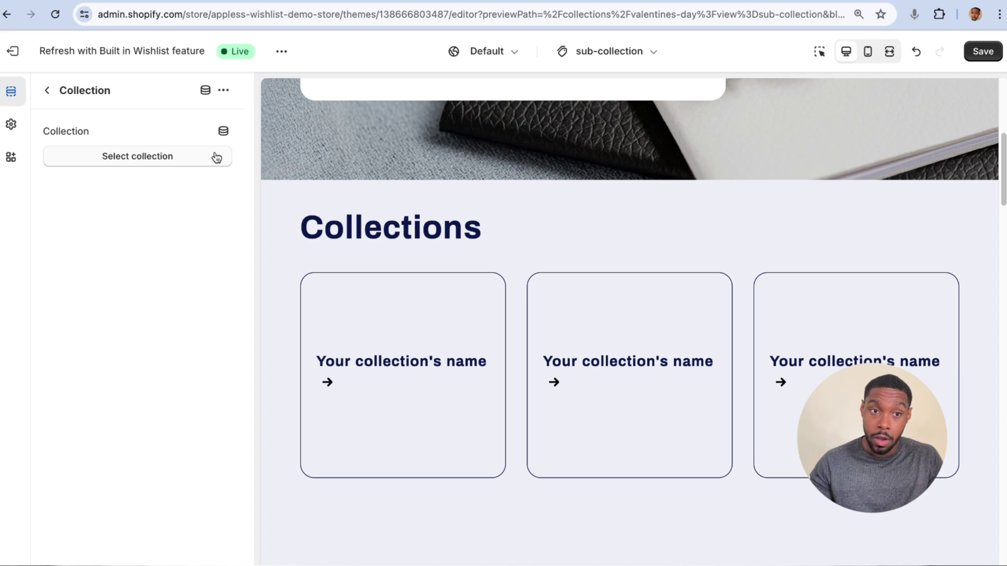
{"action": "left_click", "coordinate": [224, 132]}
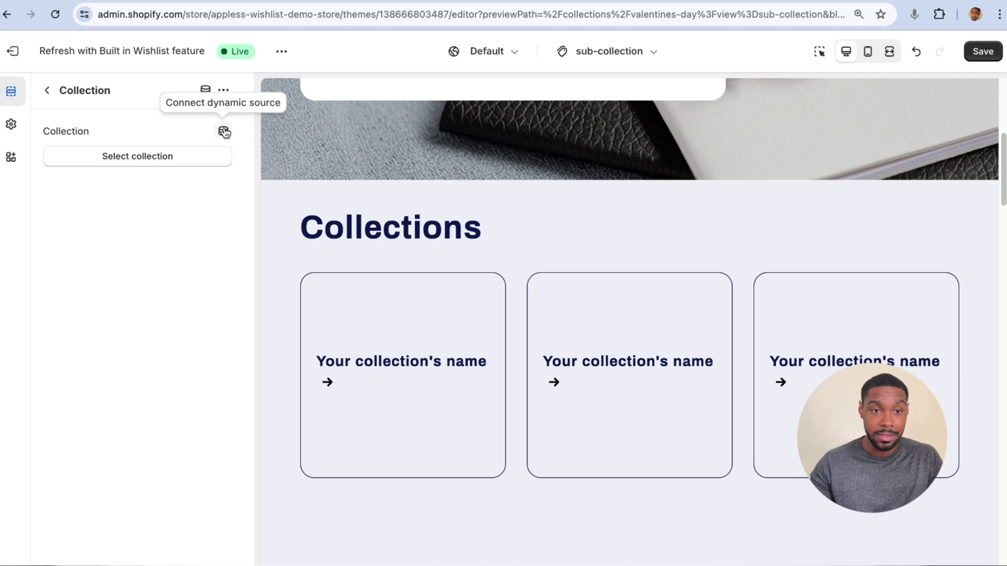
{"action": "left_click", "coordinate": [224, 132]}
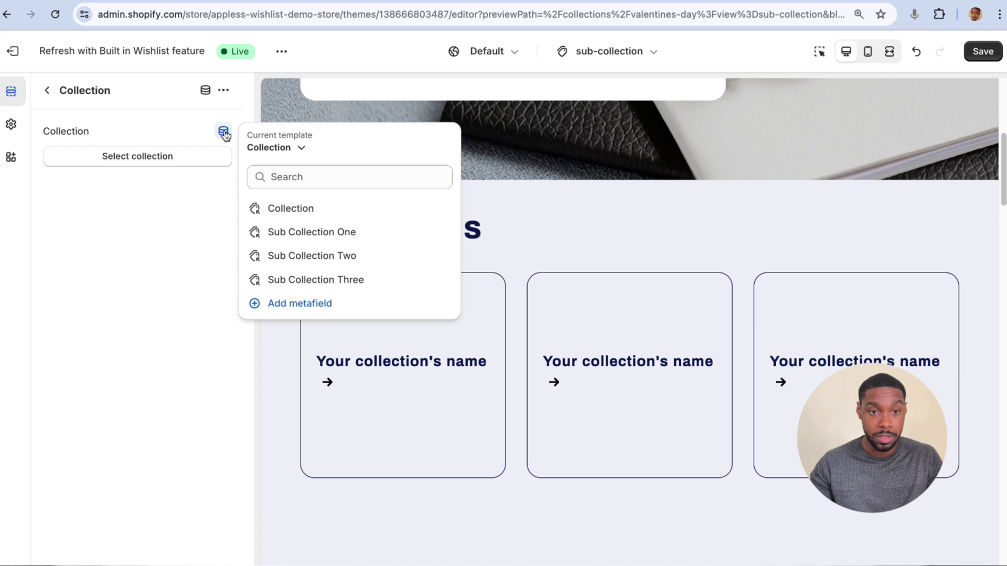
{"action": "left_click", "coordinate": [334, 234]}
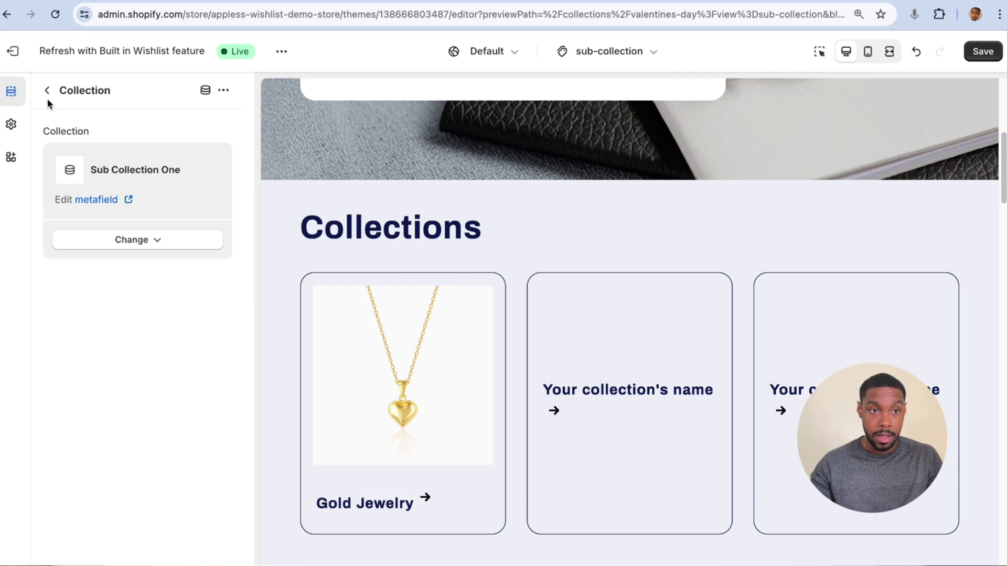
Link the second Collection block to the Sub Collection Two metafield.
{"action": "left_click", "coordinate": [47, 92]}
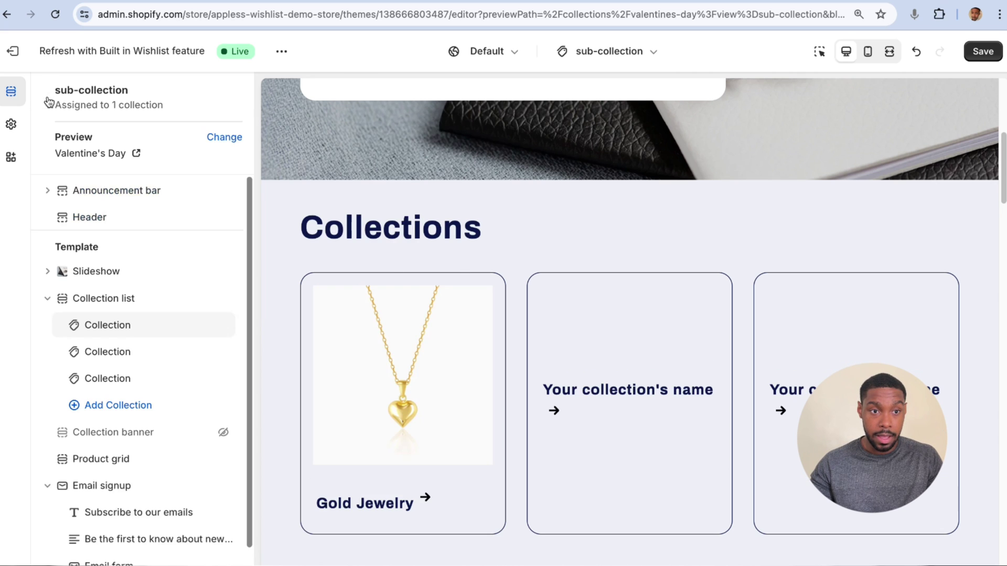
{"action": "left_click", "coordinate": [161, 356]}
{"action": "left_click", "coordinate": [223, 132]}
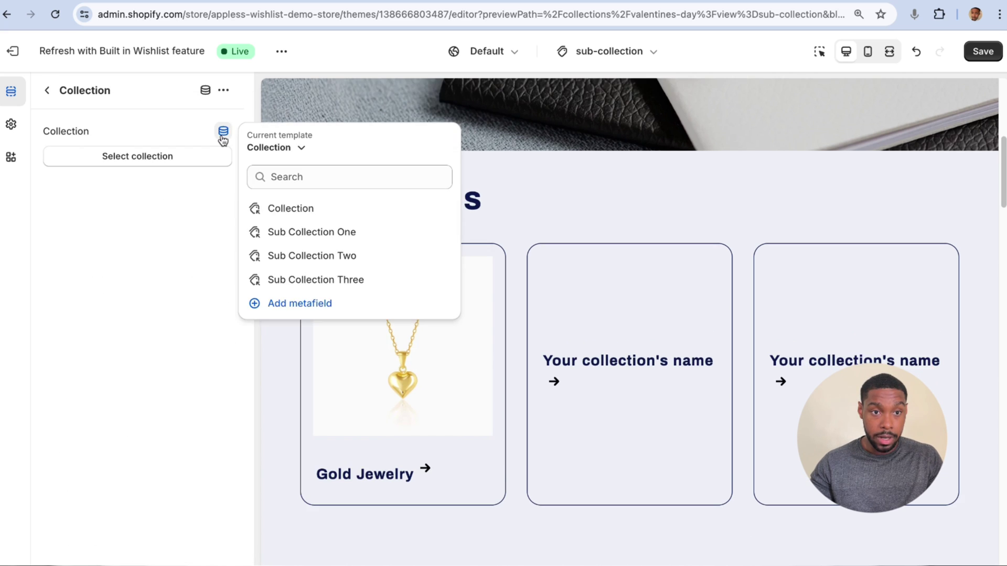
{"action": "left_click", "coordinate": [353, 257]}
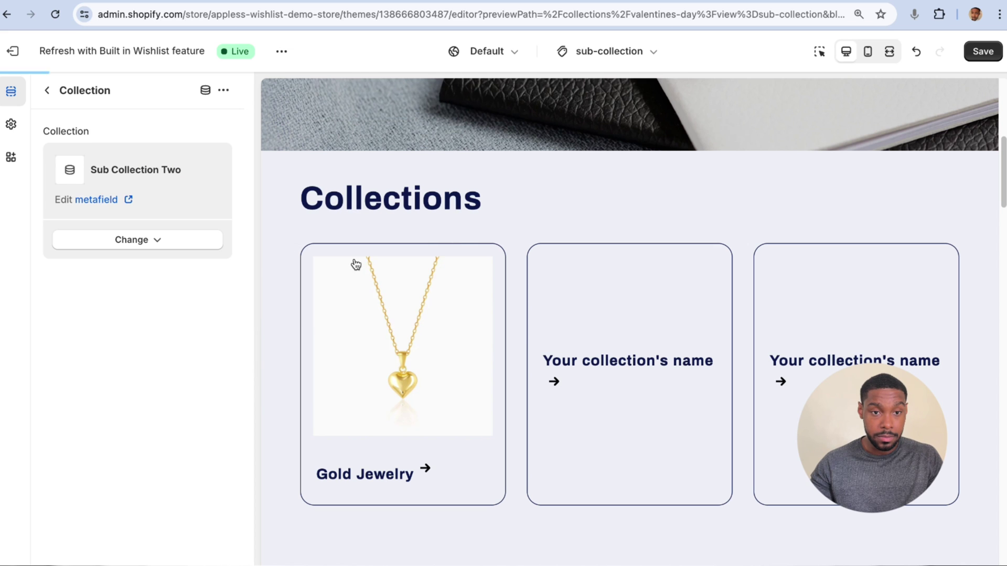
Link the third Collection block to Sub Collection Three and save the template.
{"action": "left_click", "coordinate": [48, 92]}
{"action": "left_click", "coordinate": [152, 381]}
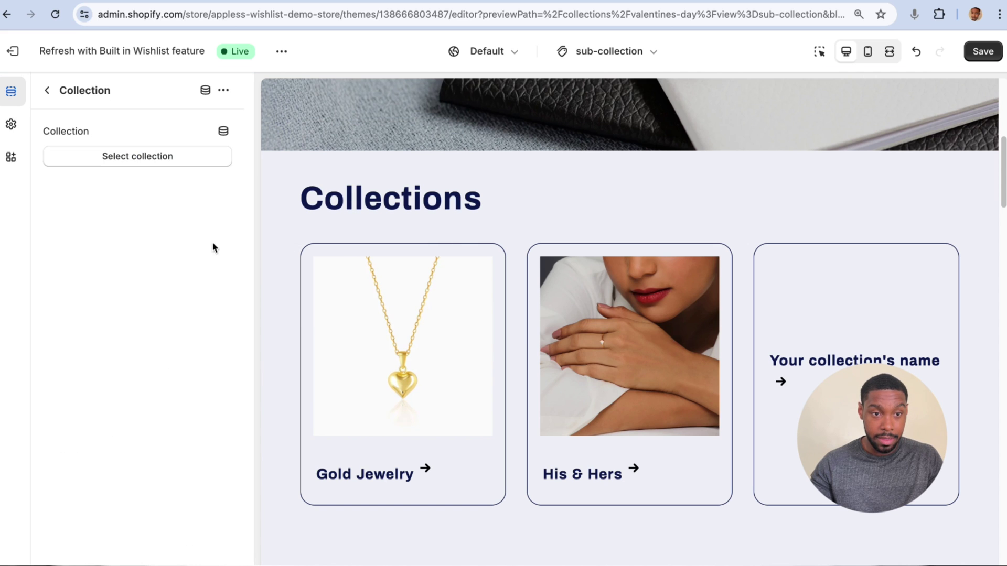
{"action": "left_click", "coordinate": [224, 133]}
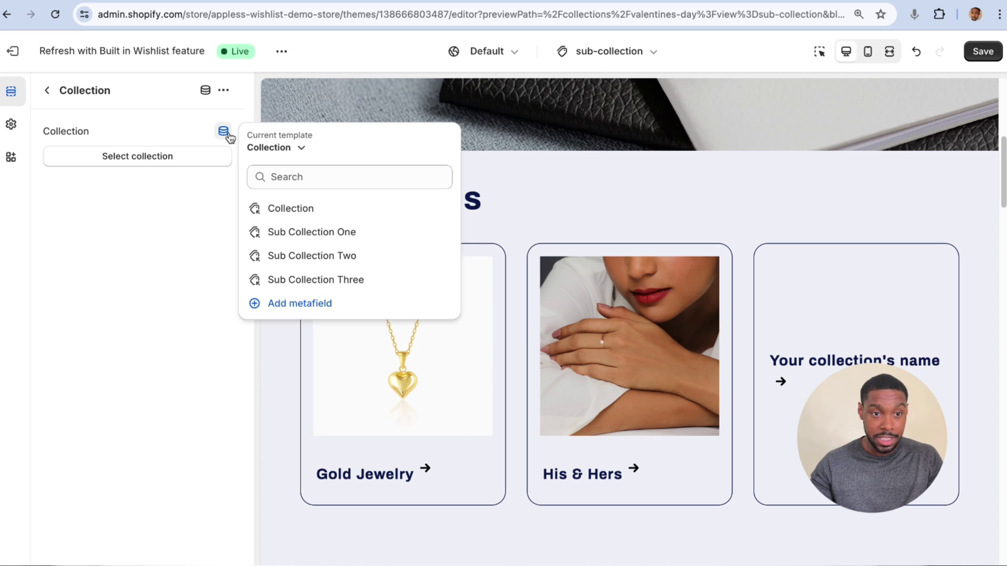
{"action": "left_click", "coordinate": [347, 281]}
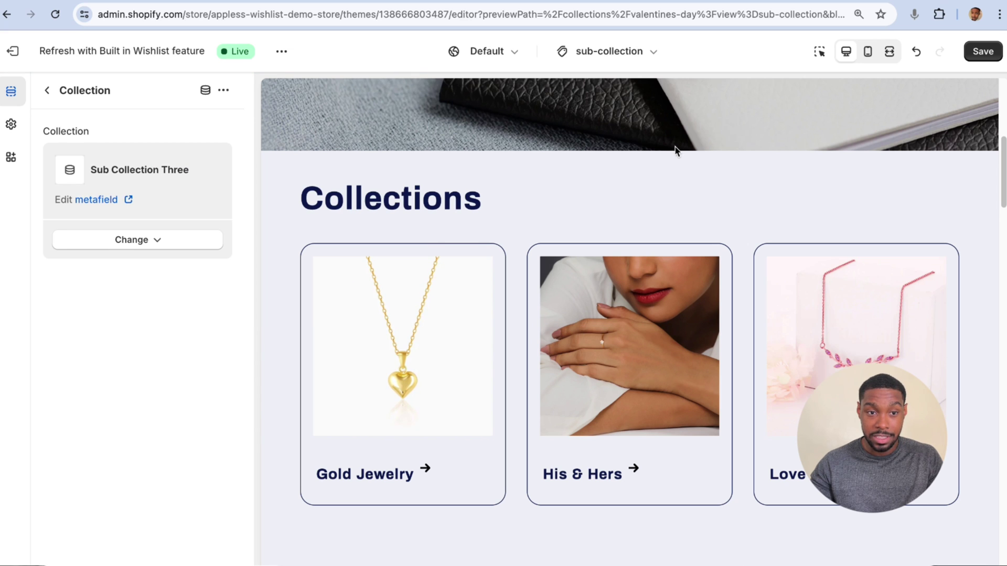
{"action": "left_click", "coordinate": [983, 51]}
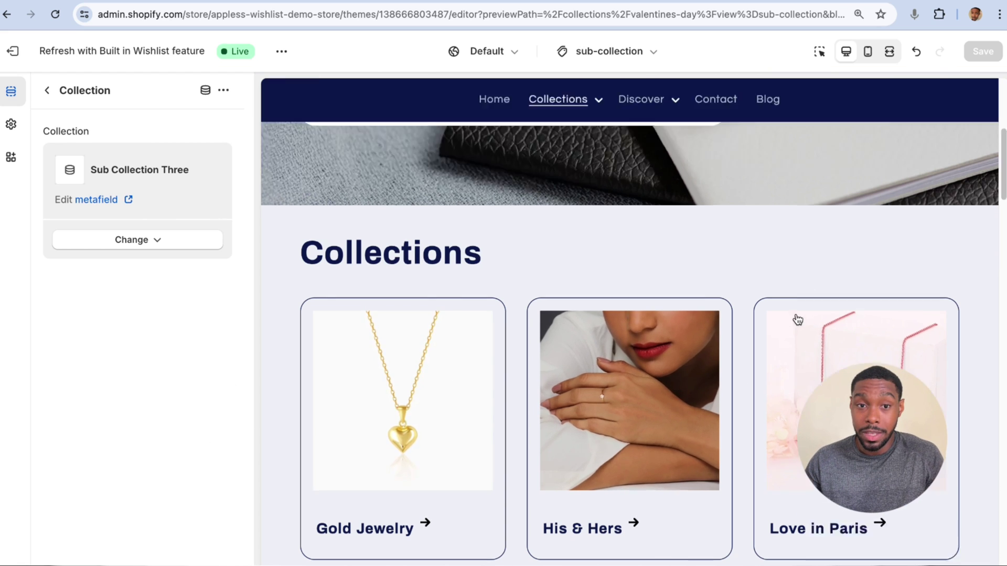
{"action": "scroll", "coordinate": [517, 346], "scroll_direction": "down", "scroll_amount": 3}
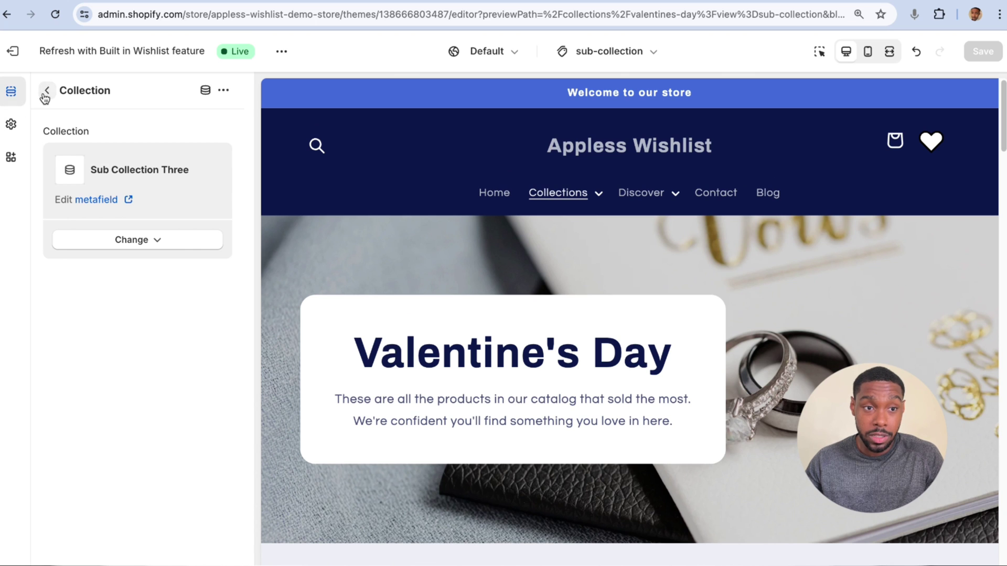
Switch the template preview to Bhumi Jewelry, whose collection cards still show placeholder names.
{"action": "left_click", "coordinate": [43, 93]}
{"action": "scroll", "coordinate": [606, 467], "scroll_direction": "down", "scroll_amount": 5}
{"action": "scroll", "coordinate": [608, 436], "scroll_direction": "down", "scroll_amount": 3}
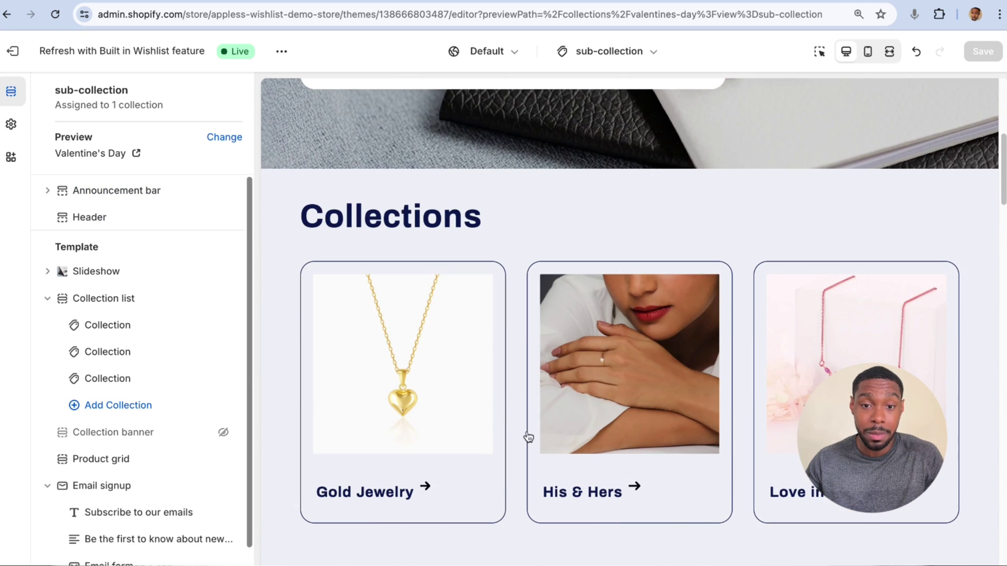
{"action": "left_click", "coordinate": [232, 143]}
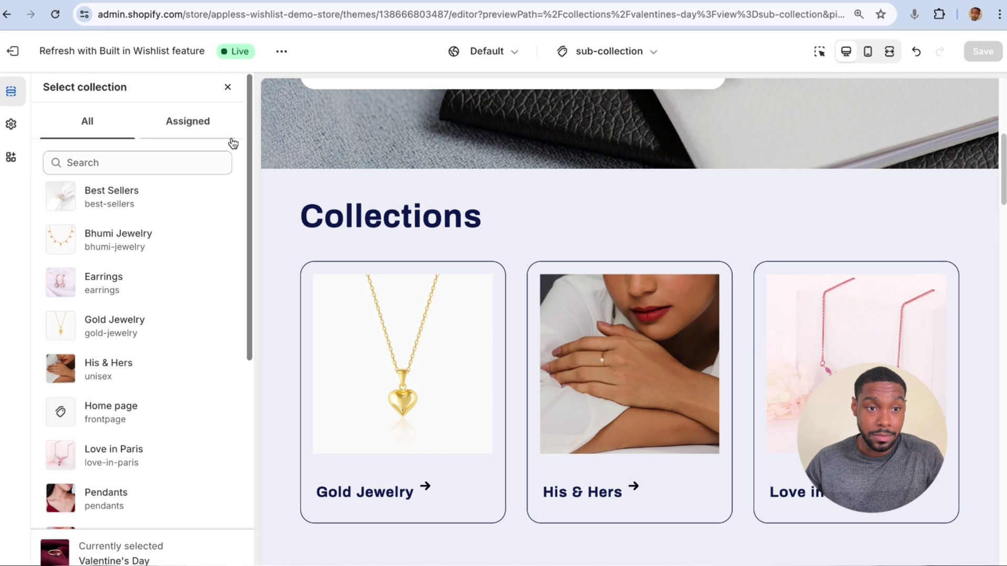
{"action": "left_click", "coordinate": [144, 232]}
{"action": "scroll", "coordinate": [491, 300], "scroll_direction": "down", "scroll_amount": 4}
{"action": "scroll", "coordinate": [492, 300], "scroll_direction": "down", "scroll_amount": 4}
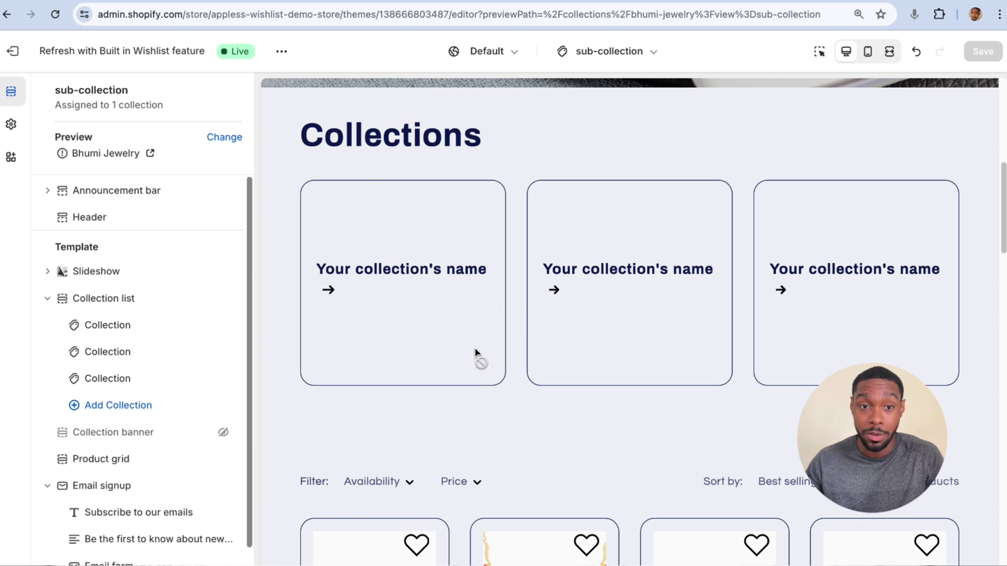
{"action": "scroll", "coordinate": [471, 353], "scroll_direction": "up", "scroll_amount": 8}
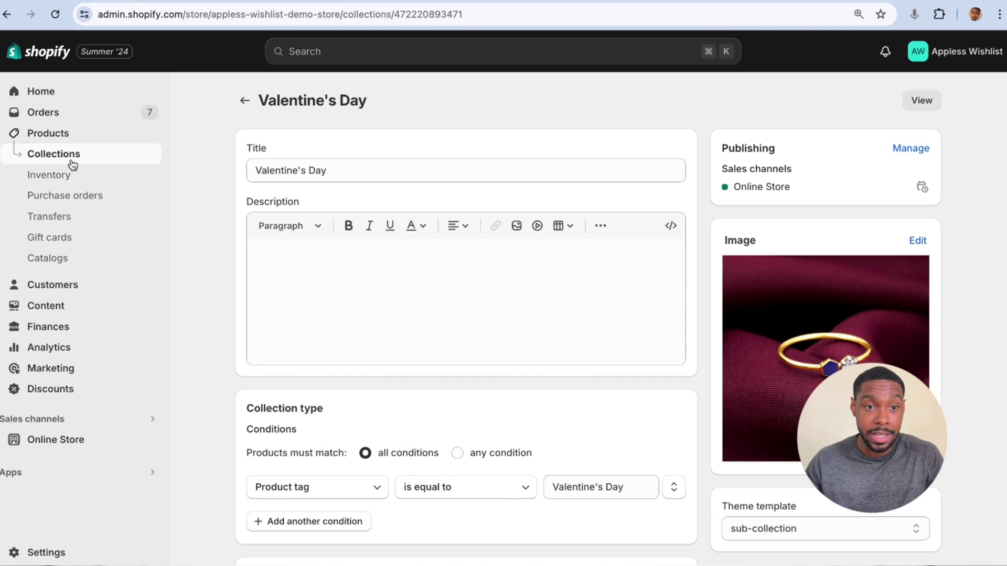
Search the collections list for 'bhumi' and open the Bhumi Jewelry collection.
{"action": "left_click", "coordinate": [72, 164]}
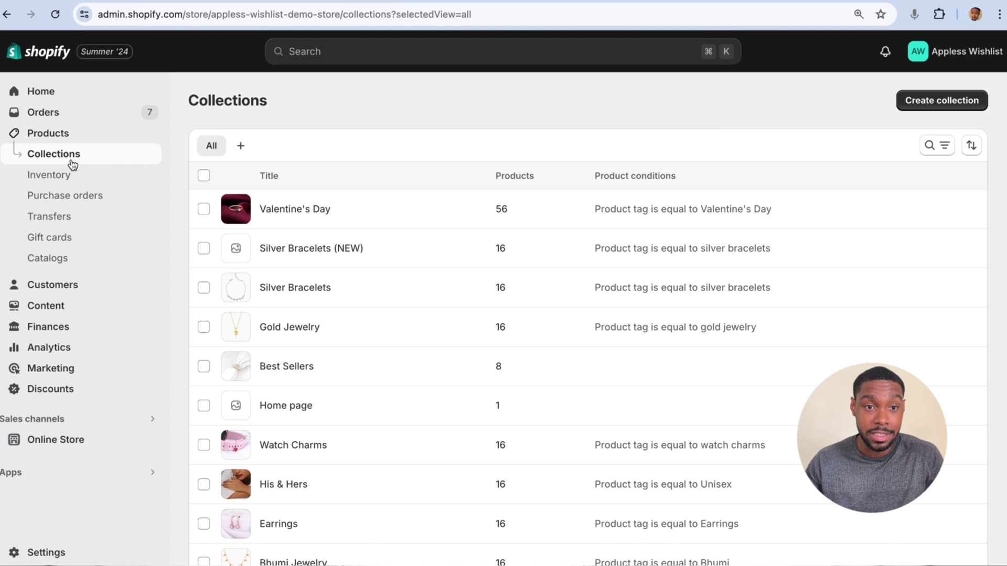
{"action": "left_click", "coordinate": [926, 145]}
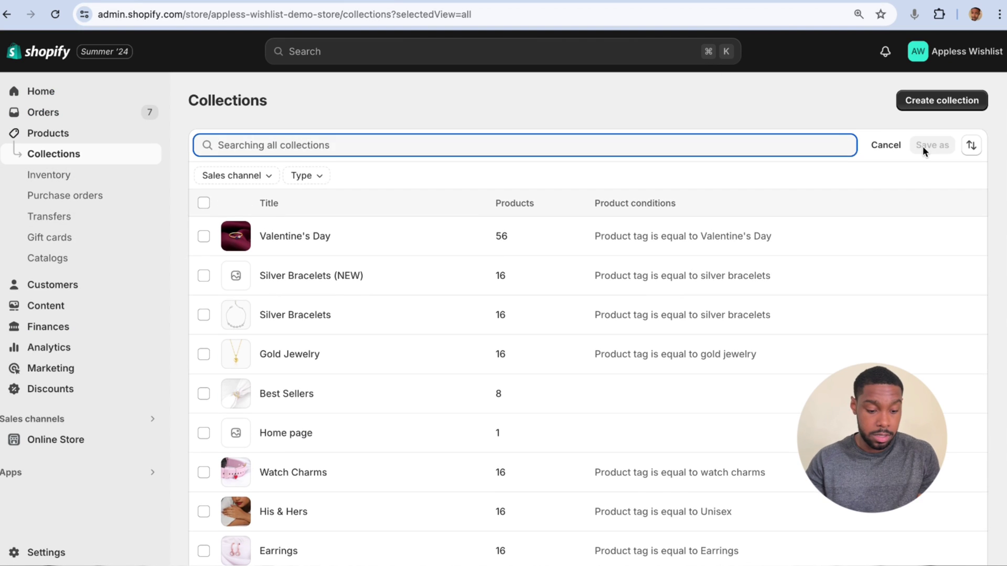
{"action": "type", "text": "bhumi"}
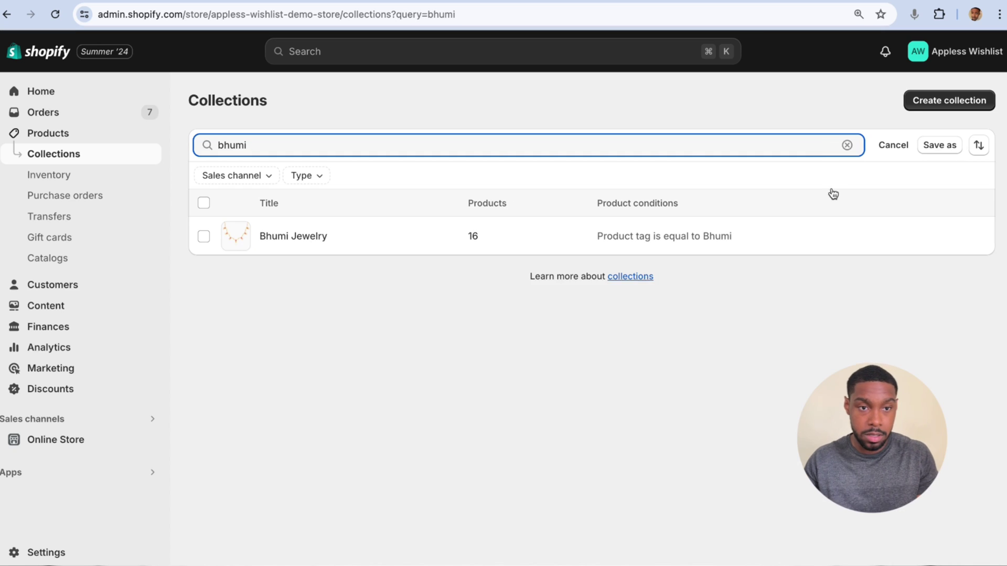
{"action": "left_click", "coordinate": [373, 239]}
Set Sub Collection One to Pendants and Sub Collection Two to Silver Bracelets.
{"action": "scroll", "coordinate": [369, 373], "scroll_direction": "down", "scroll_amount": 15}
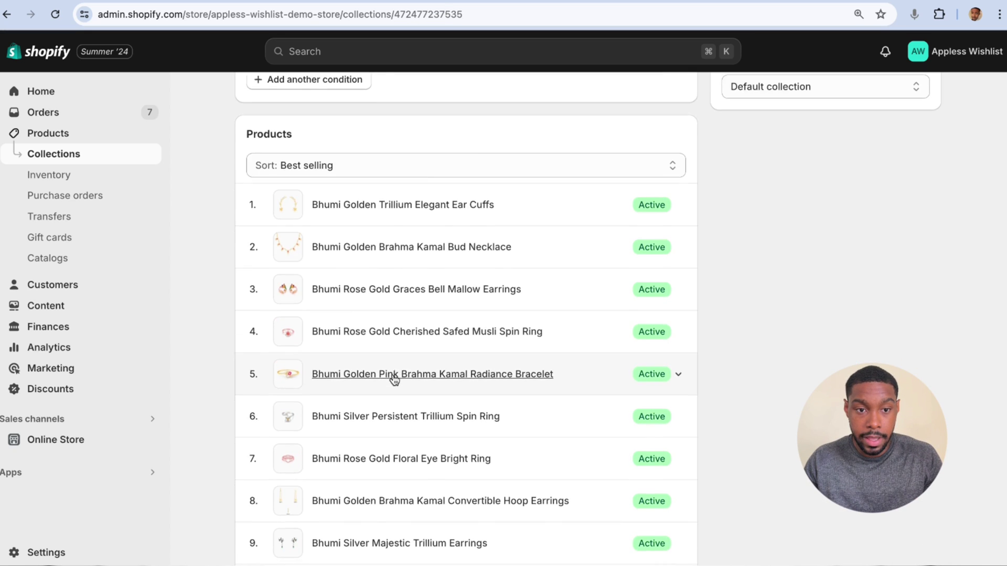
{"action": "left_click", "coordinate": [482, 373]}
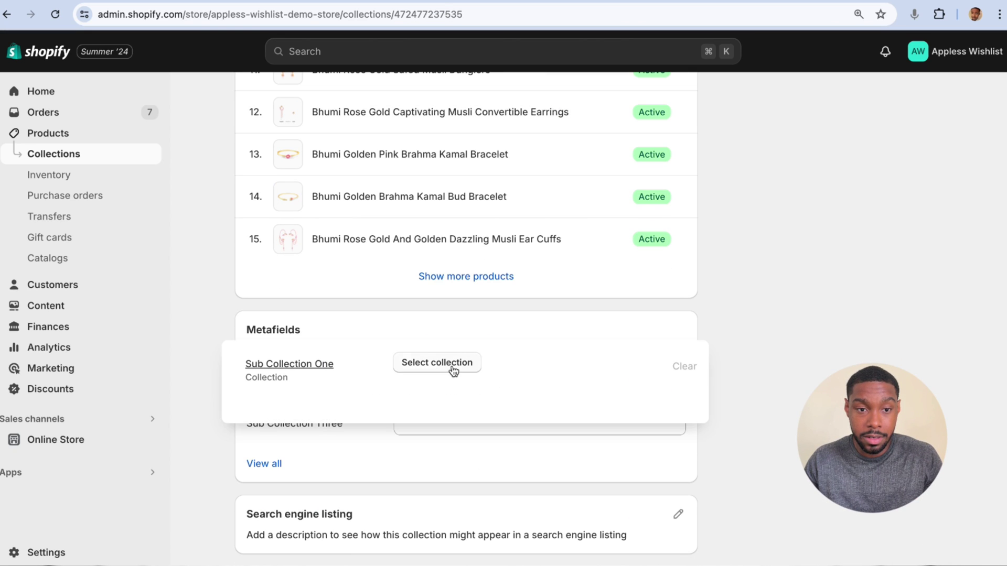
{"action": "left_click", "coordinate": [435, 372]}
{"action": "scroll", "coordinate": [505, 231], "scroll_direction": "down", "scroll_amount": 8}
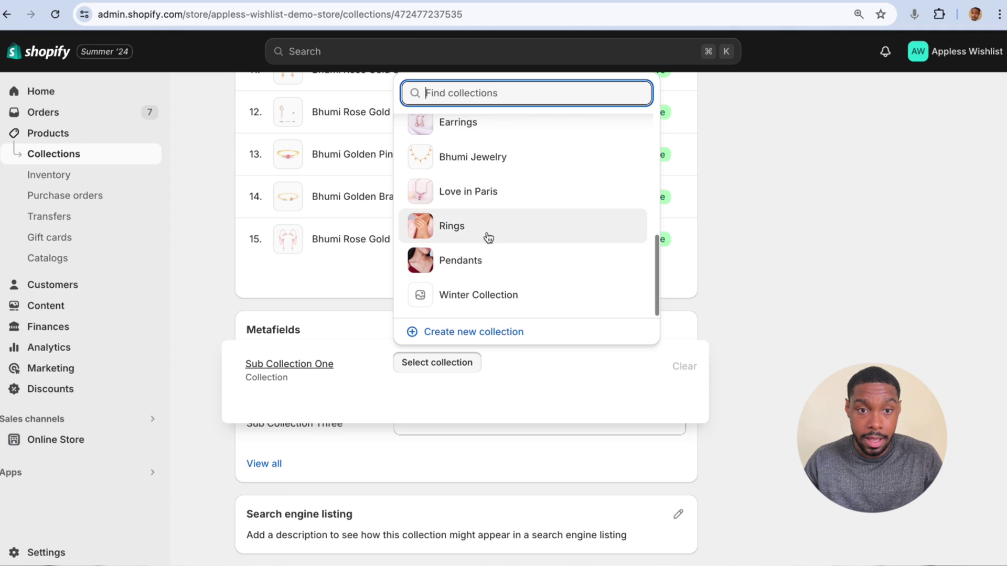
{"action": "left_click", "coordinate": [485, 258]}
{"action": "left_click", "coordinate": [492, 462]}
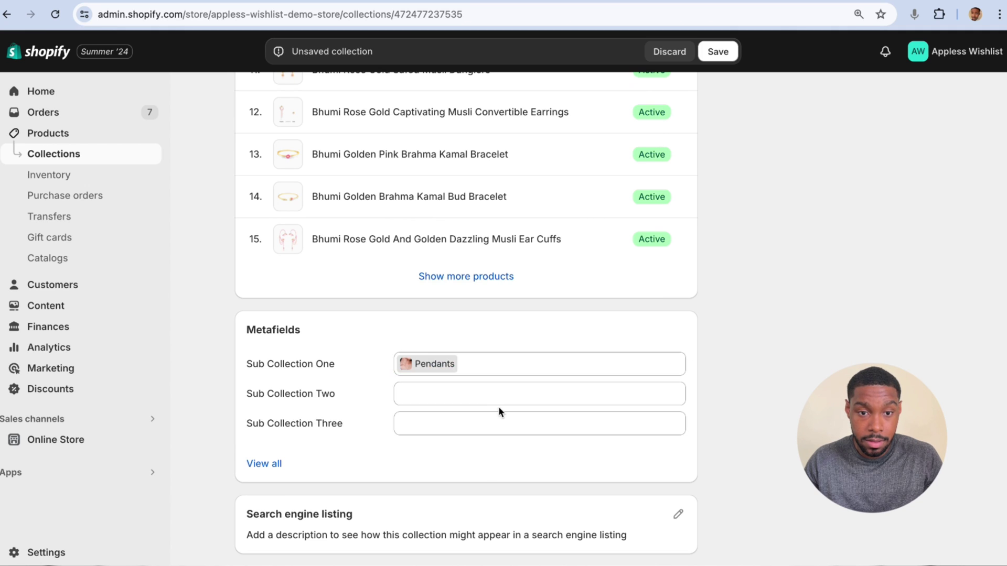
{"action": "left_click", "coordinate": [499, 396]}
{"action": "left_click", "coordinate": [440, 396]}
{"action": "left_click", "coordinate": [451, 198]}
{"action": "left_click", "coordinate": [949, 323]}
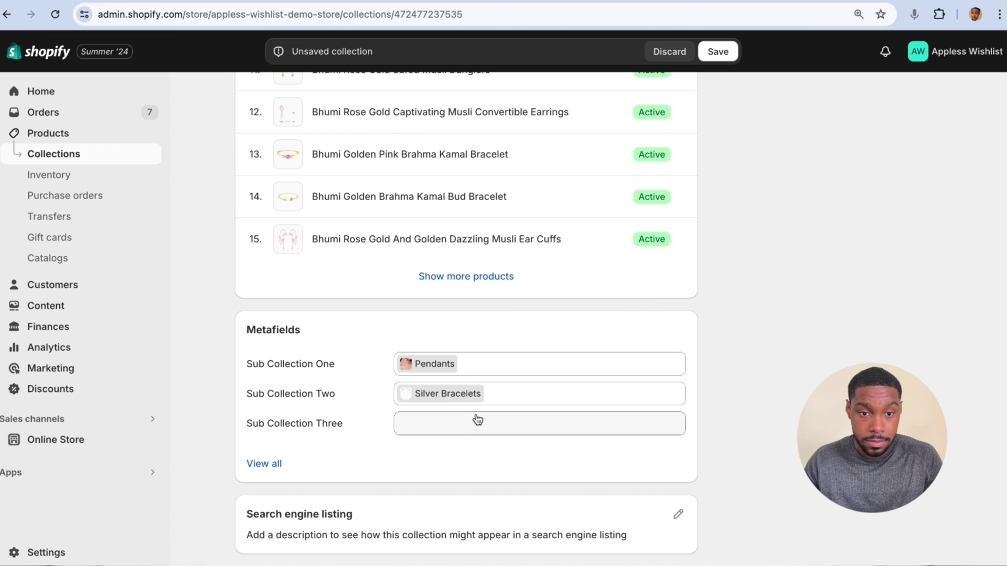
Set Sub Collection Three to Watch Charms and save Bhumi Jewelry.
{"action": "left_click", "coordinate": [474, 419]}
{"action": "left_click", "coordinate": [435, 423]}
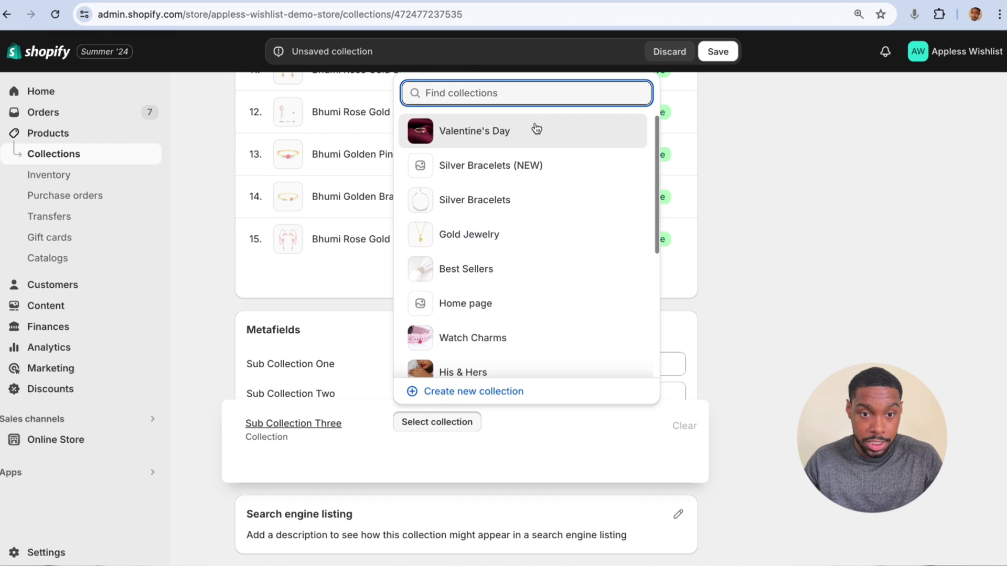
{"action": "left_click", "coordinate": [473, 341]}
{"action": "left_click", "coordinate": [717, 51]}
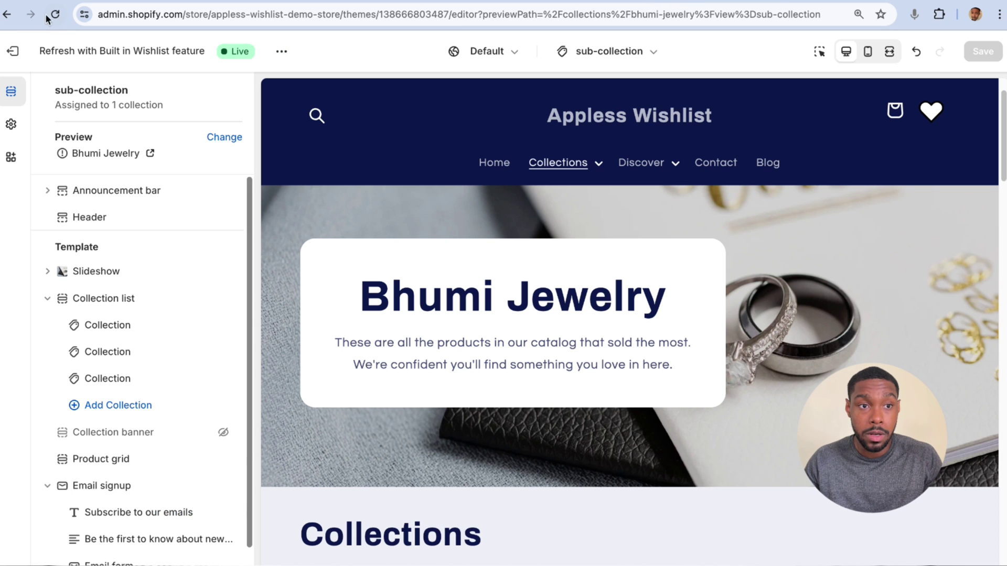
Reload the theme editor and preview the sub-collection template on Valentine's Day.
{"action": "left_click", "coordinate": [53, 16]}
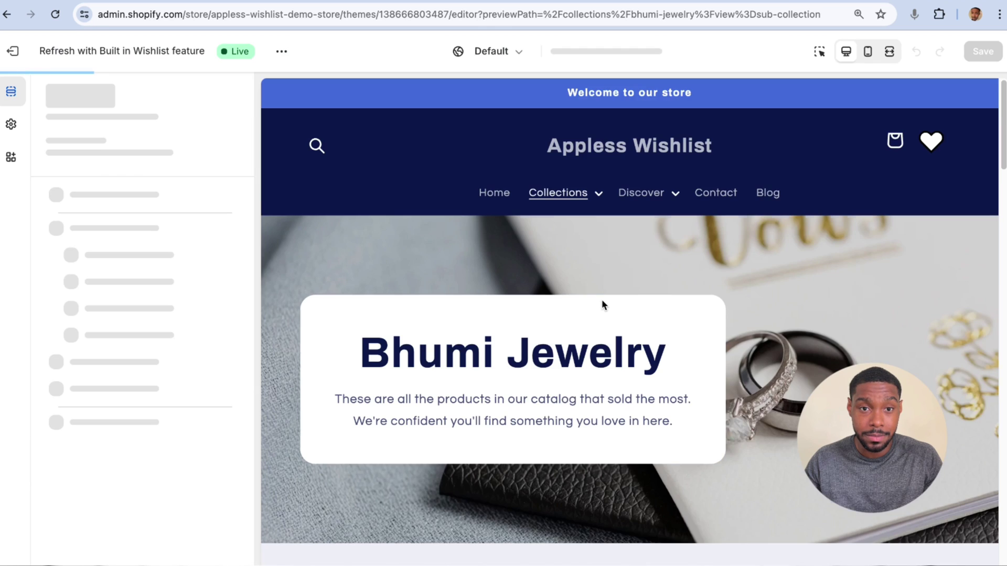
{"action": "scroll", "coordinate": [603, 300], "scroll_direction": "down", "scroll_amount": 6}
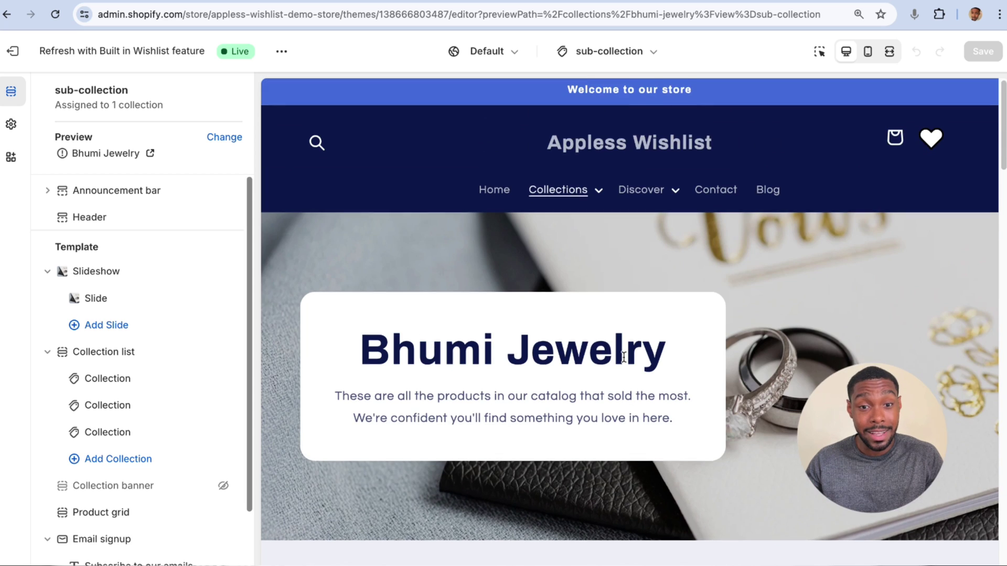
{"action": "scroll", "coordinate": [441, 247], "scroll_direction": "down", "scroll_amount": 2}
{"action": "left_click", "coordinate": [224, 137]}
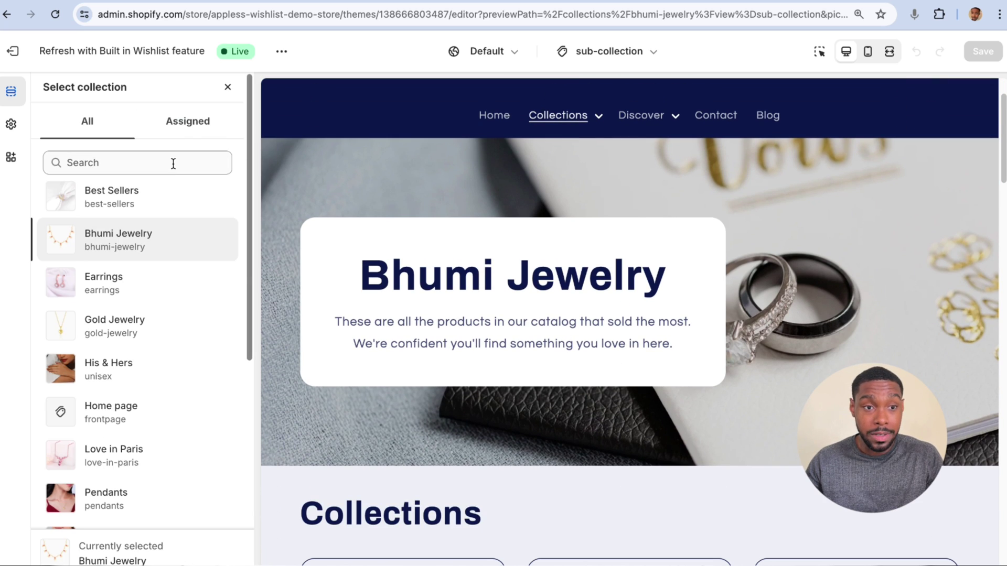
{"action": "type", "text": "Valen"}
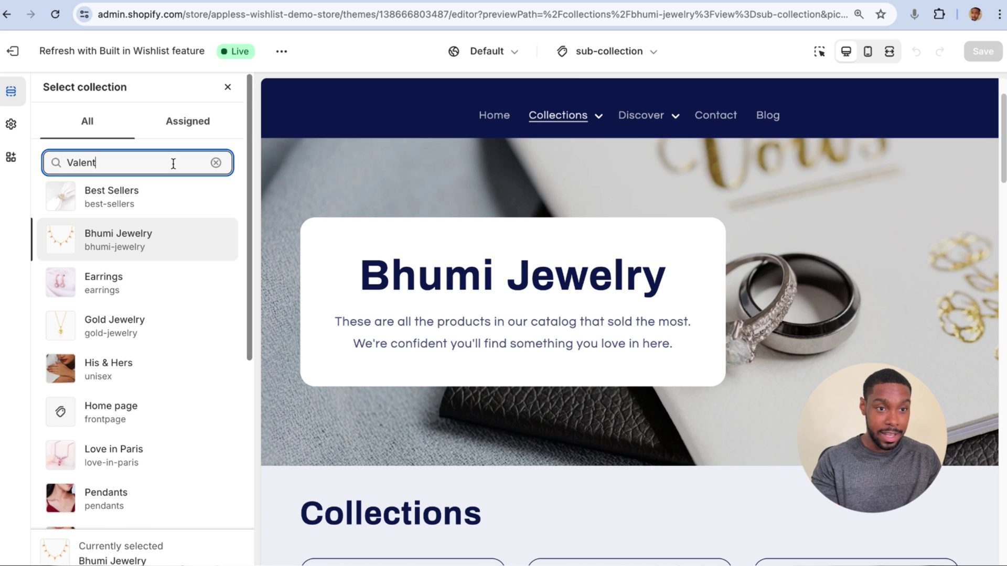
{"action": "type", "text": "t"}
{"action": "left_click", "coordinate": [133, 206]}
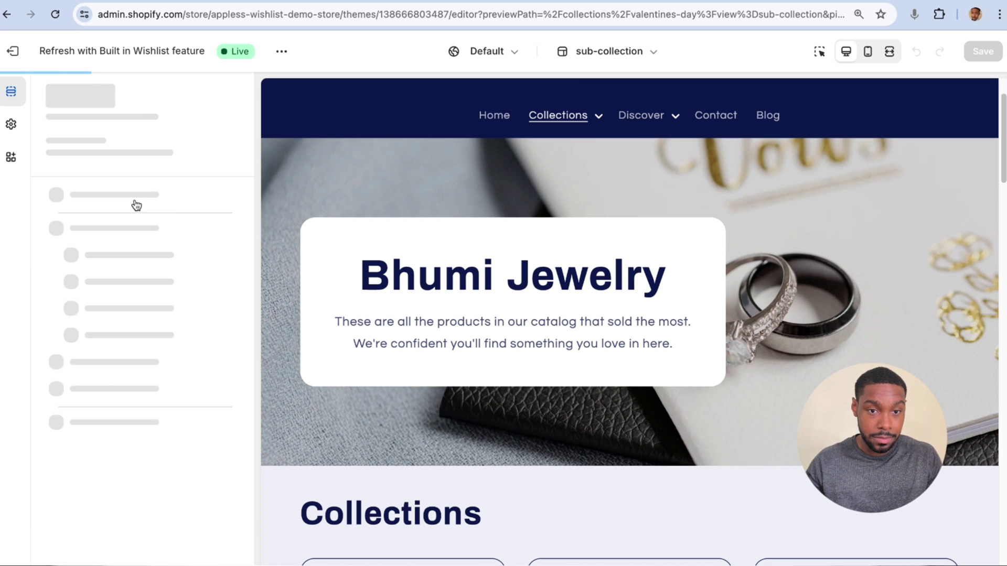
{"action": "scroll", "coordinate": [569, 384], "scroll_direction": "down", "scroll_amount": 5}
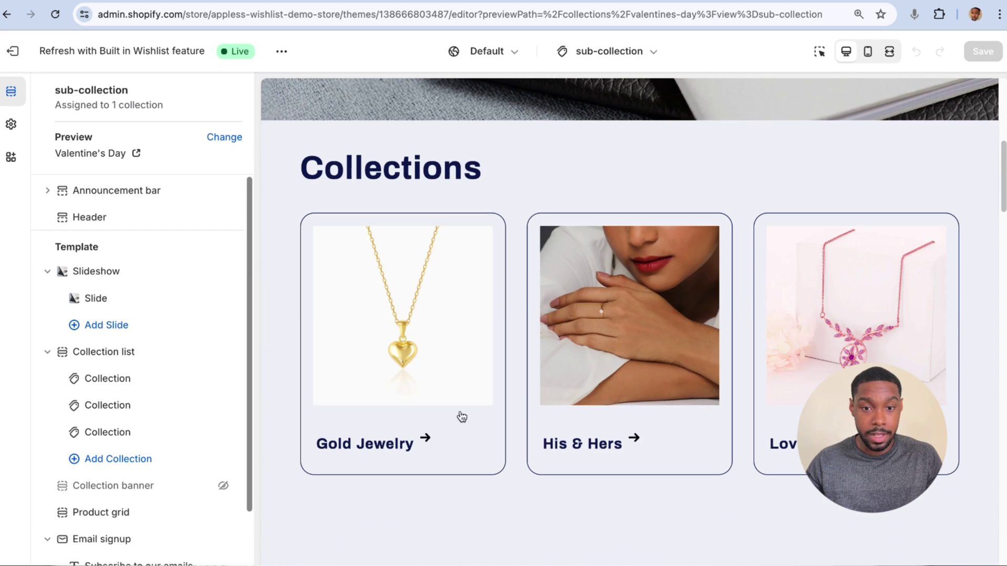
Switch the preview back to Bhumi Jewelry, now showing Pendants, Silver Bracelets and Watch Charms cards.
{"action": "left_click", "coordinate": [237, 147]}
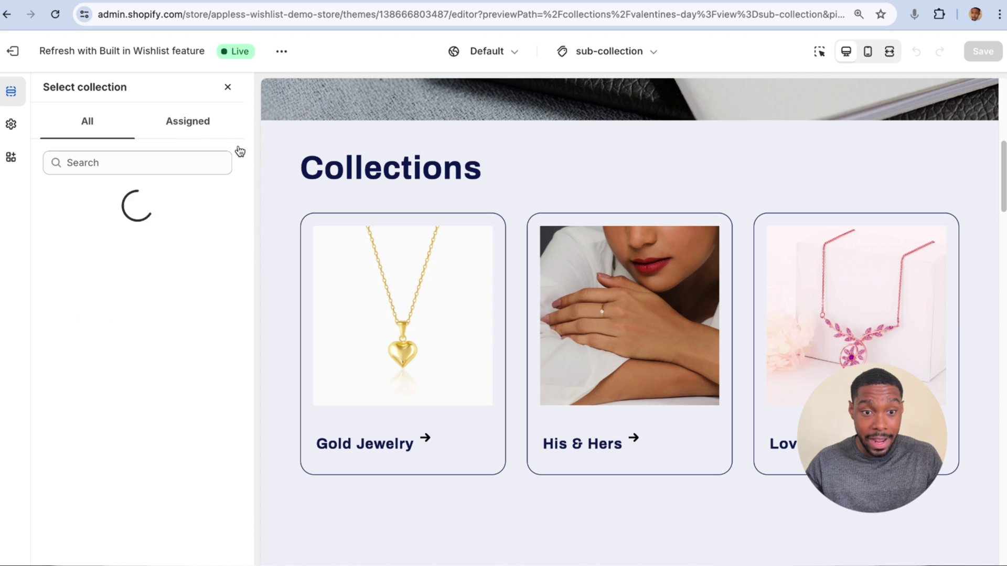
{"action": "left_click", "coordinate": [152, 232]}
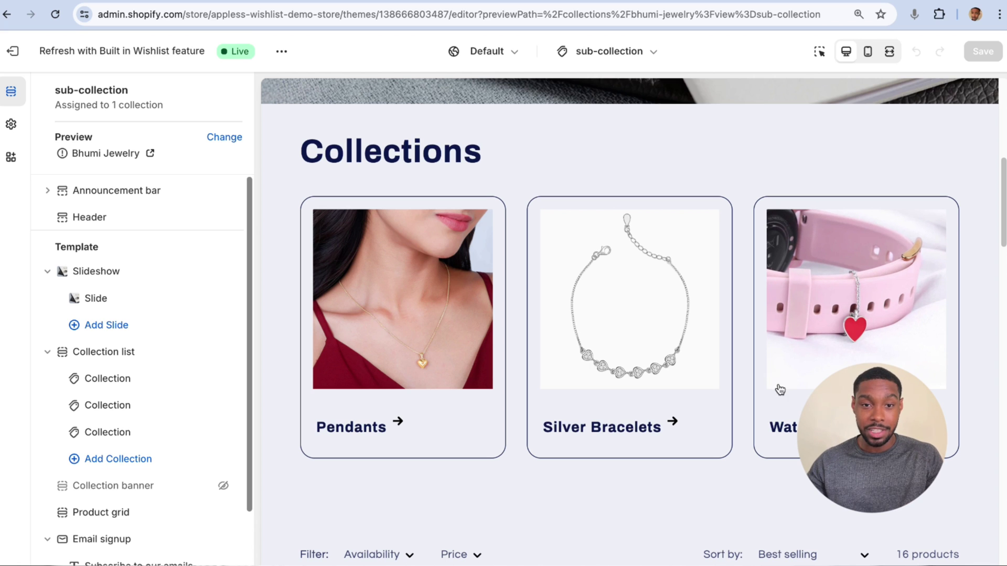
{"action": "scroll", "coordinate": [780, 390], "scroll_direction": "up", "scroll_amount": 6}
{"action": "scroll", "coordinate": [780, 390], "scroll_direction": "down", "scroll_amount": 4}
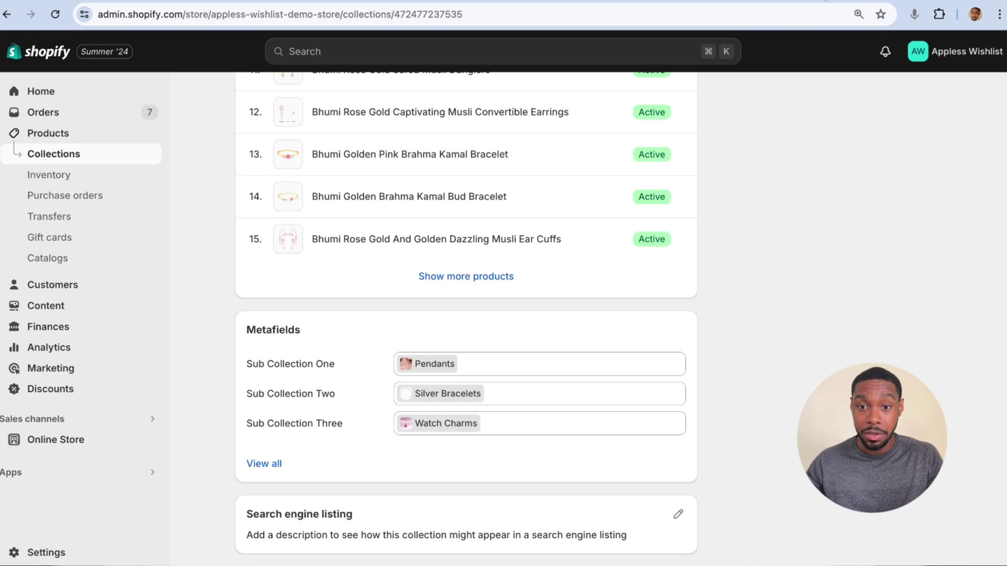
Show Bhumi Jewelry's theme template choices: Default collection and sub-collection.
{"action": "scroll", "coordinate": [869, 332], "scroll_direction": "up", "scroll_amount": 15}
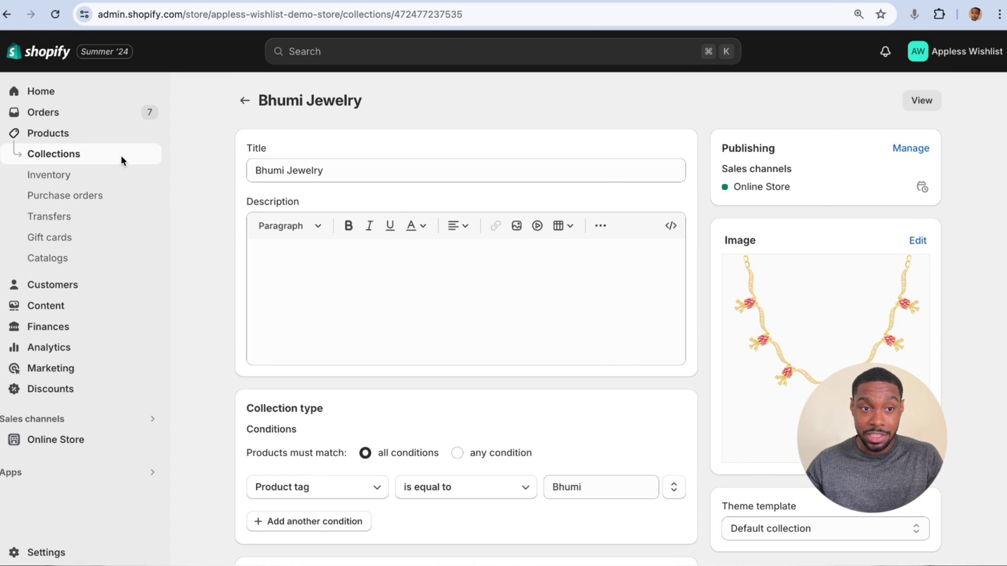
{"action": "left_click", "coordinate": [859, 528]}
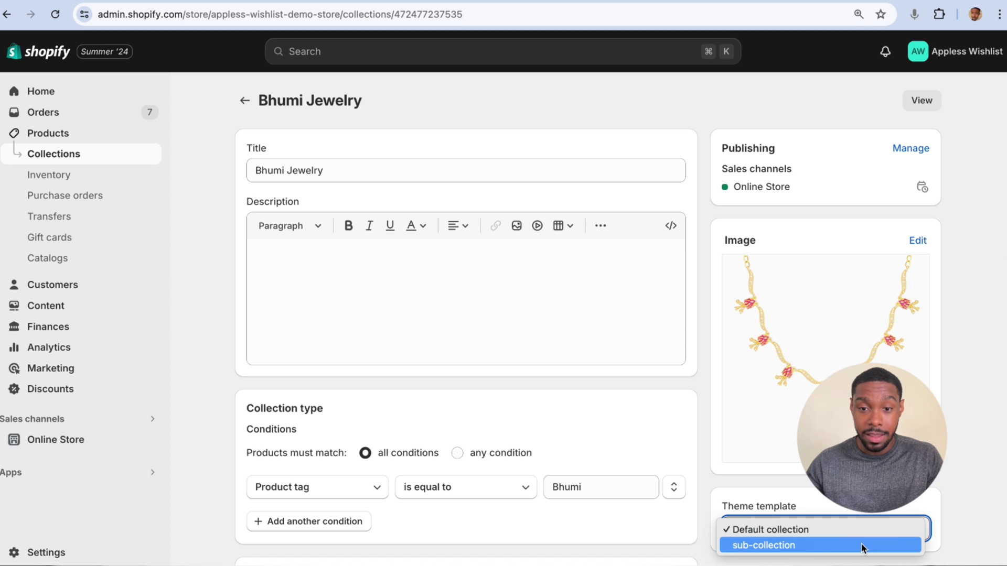